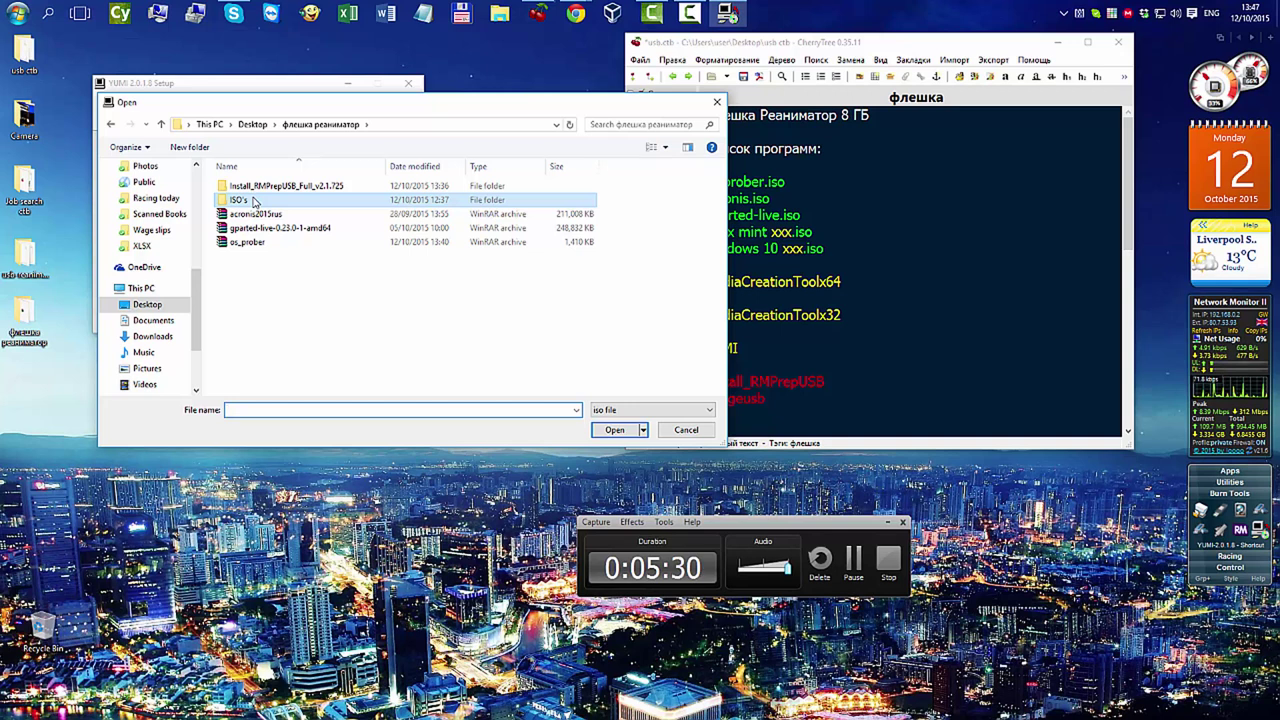
Step: Choose Windows 10 rus 64 bit from the Desktop folder as the source ISO for the Windows Vista/7/8 Installer entry
{"action": "double_click", "coordinate": [253, 200]}
{"action": "left_click", "coordinate": [260, 188]}
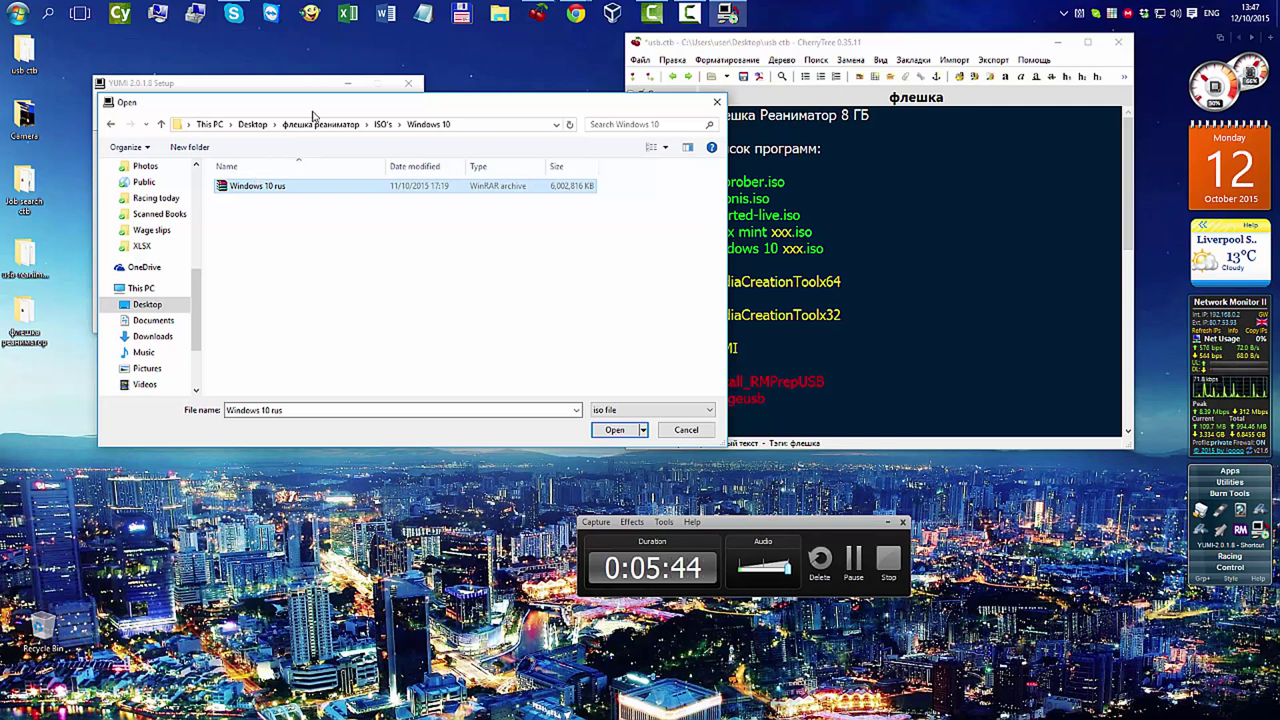
{"action": "left_click", "coordinate": [252, 126]}
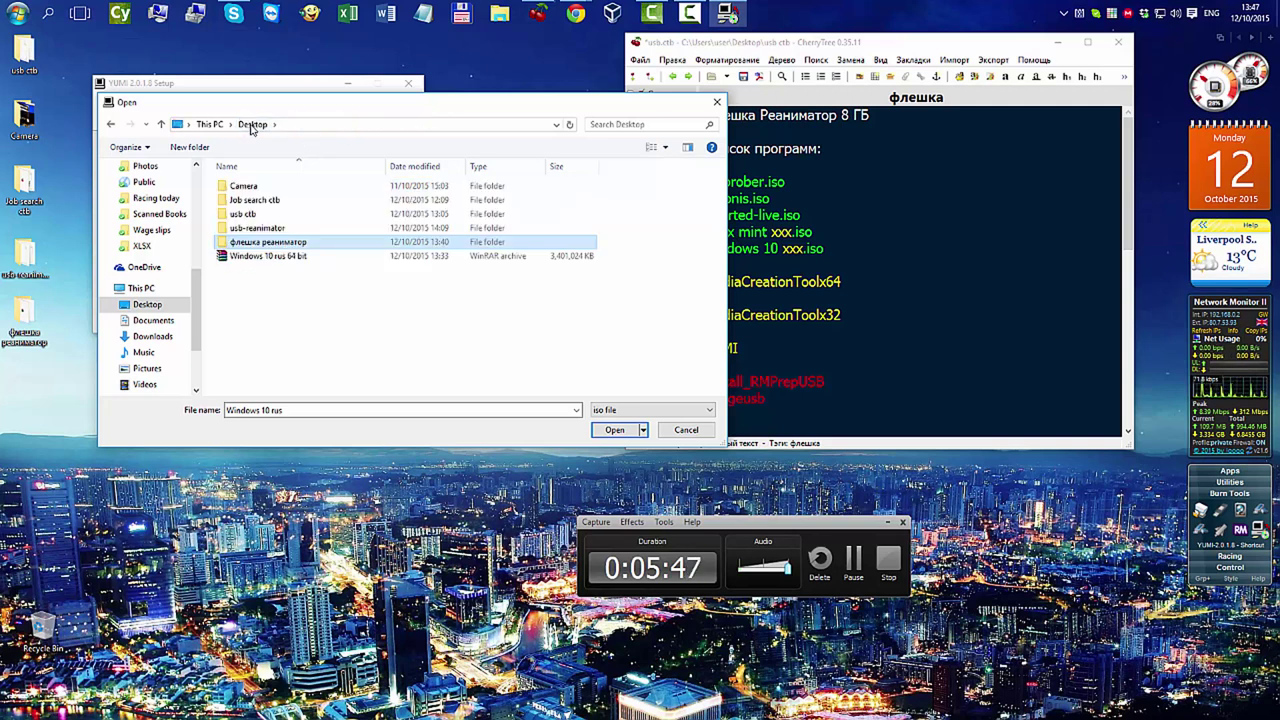
{"action": "left_click", "coordinate": [286, 257]}
{"action": "left_click", "coordinate": [616, 432]}
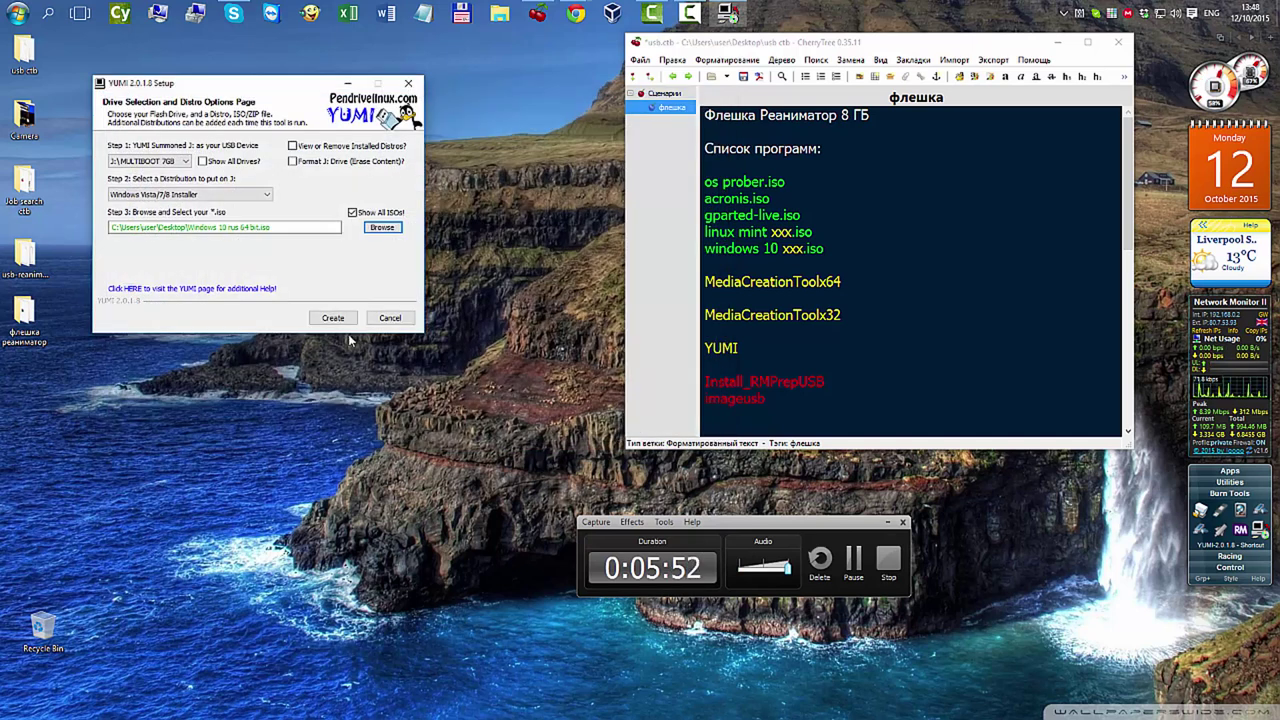
Step: Start creating the Windows installer on drive J: and move the extraction progress window below the YUMI setup window
{"action": "left_click", "coordinate": [334, 318]}
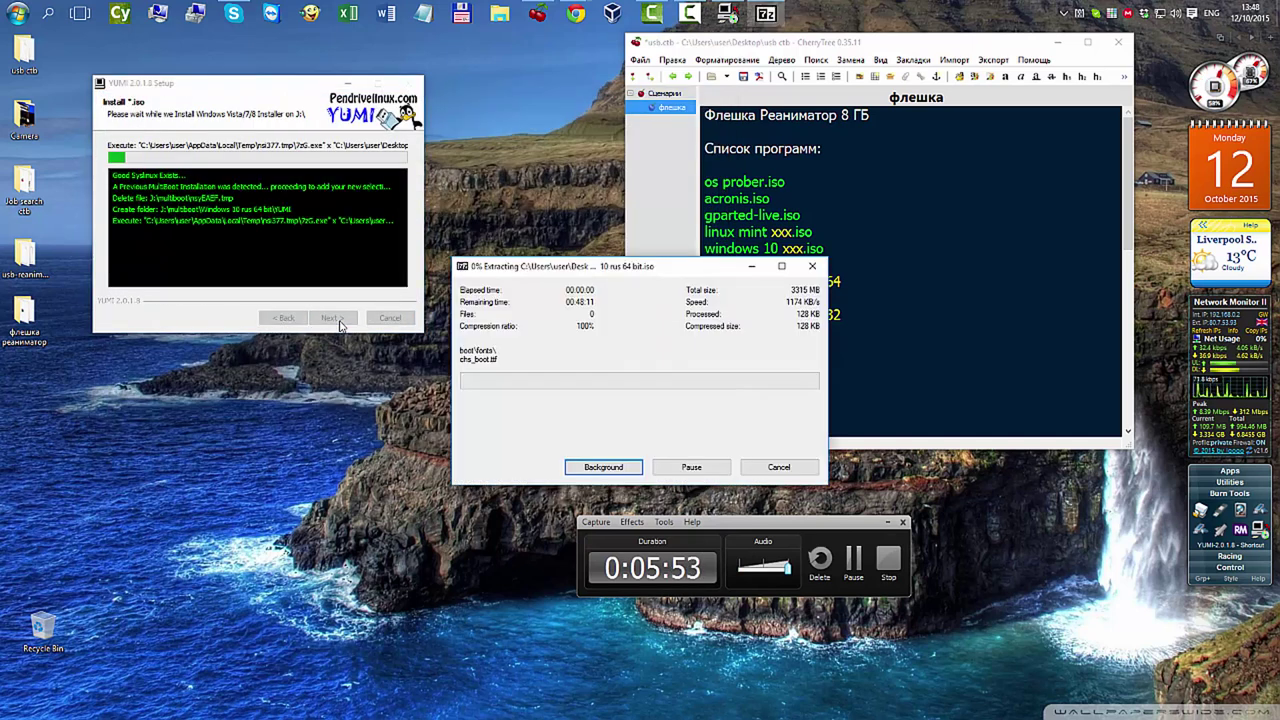
{"action": "left_click_drag", "start_coordinate": [685, 270], "coordinate": [319, 352]}
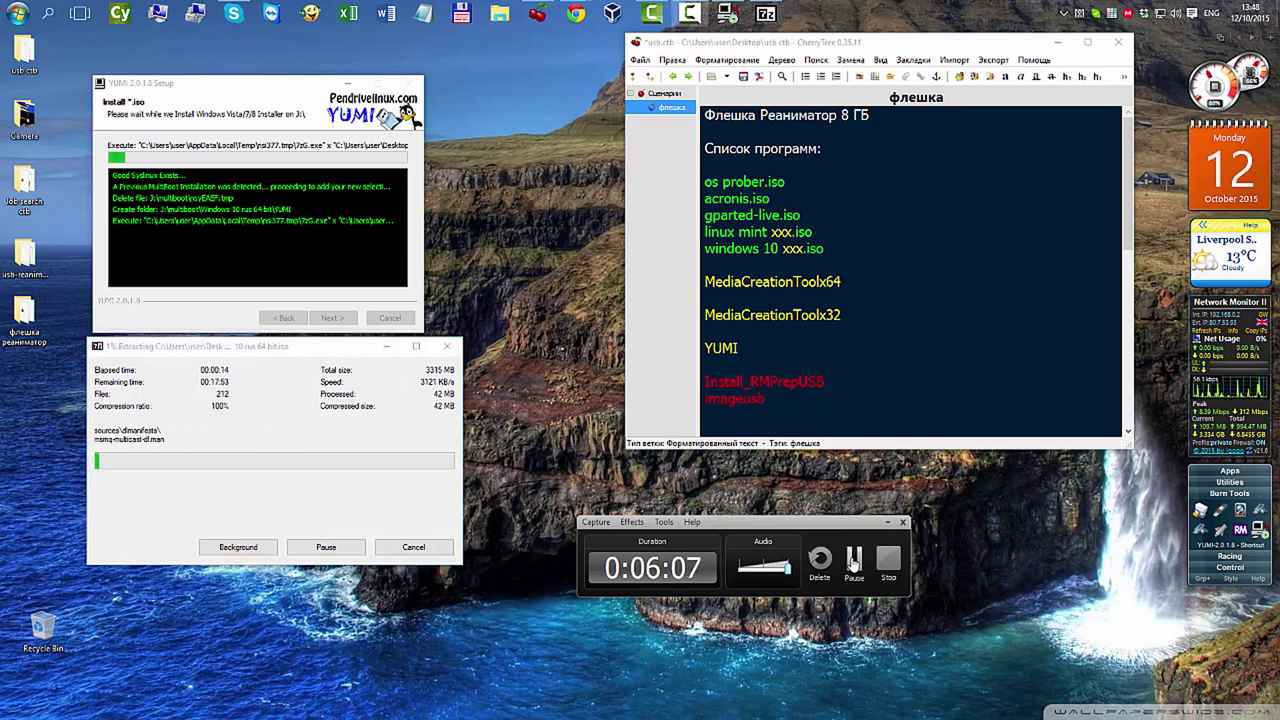
{"action": "left_click", "coordinate": [844, 562]}
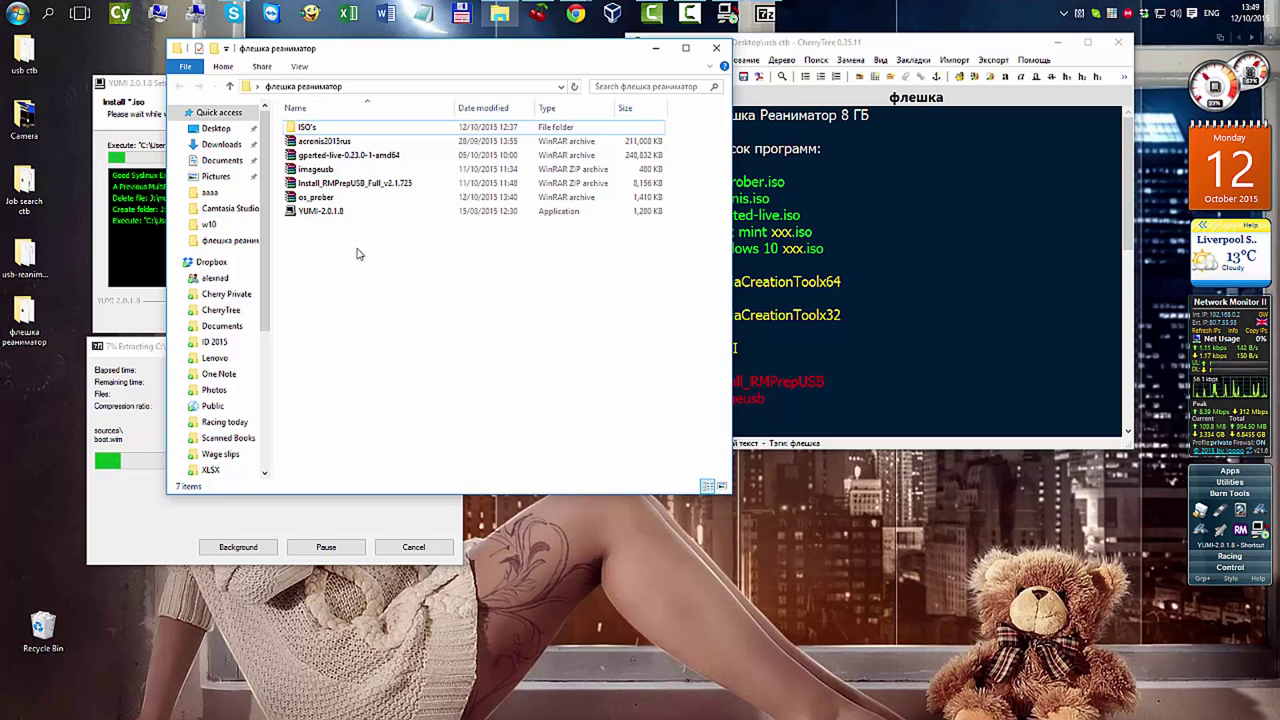
Step: Extract the Install_RMPrepUSB_Full_v2.1.725 archive into a folder of the same name, view its contents and minimize the window
{"action": "left_click", "coordinate": [364, 184]}
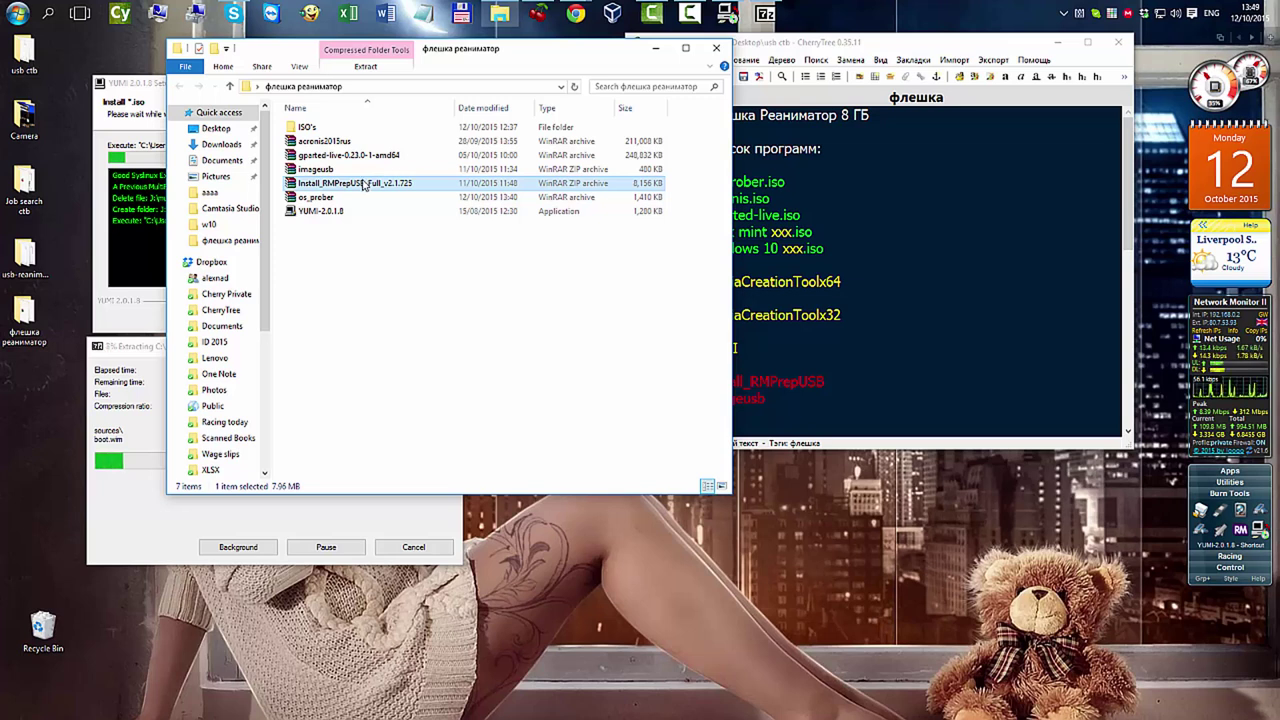
{"action": "right_click", "coordinate": [364, 185]}
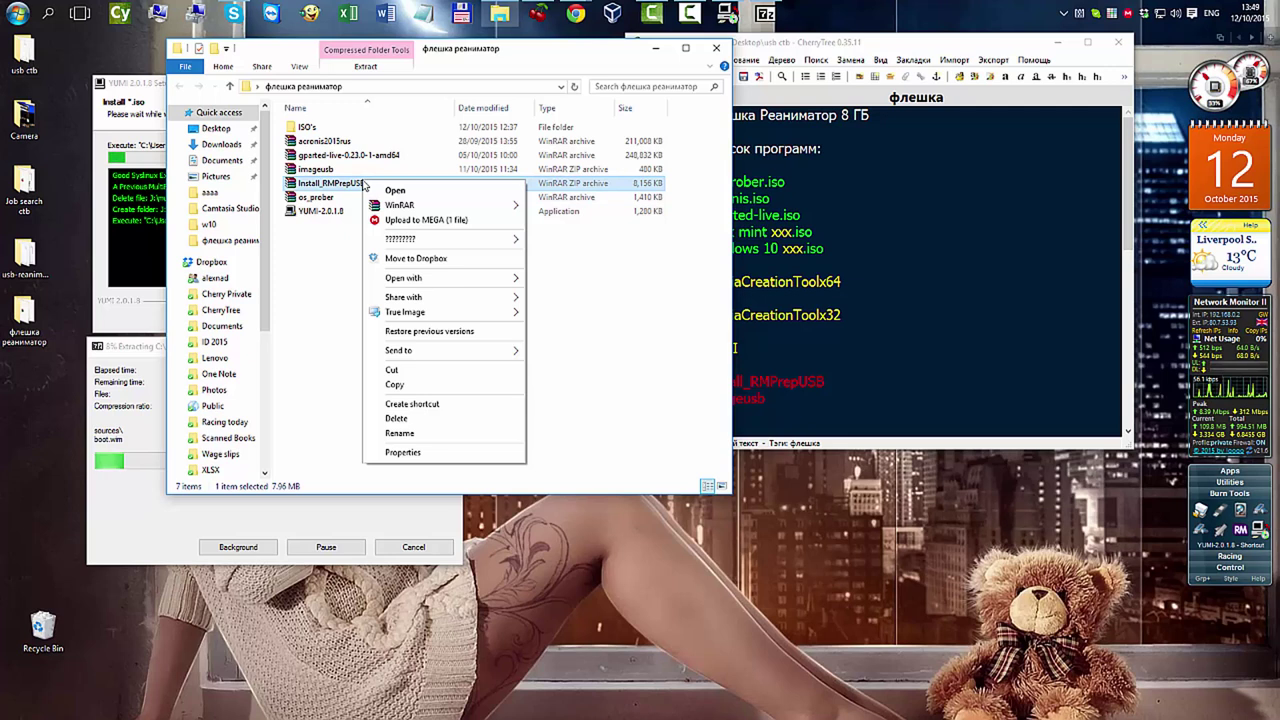
{"action": "mouse_move", "coordinate": [507, 210]}
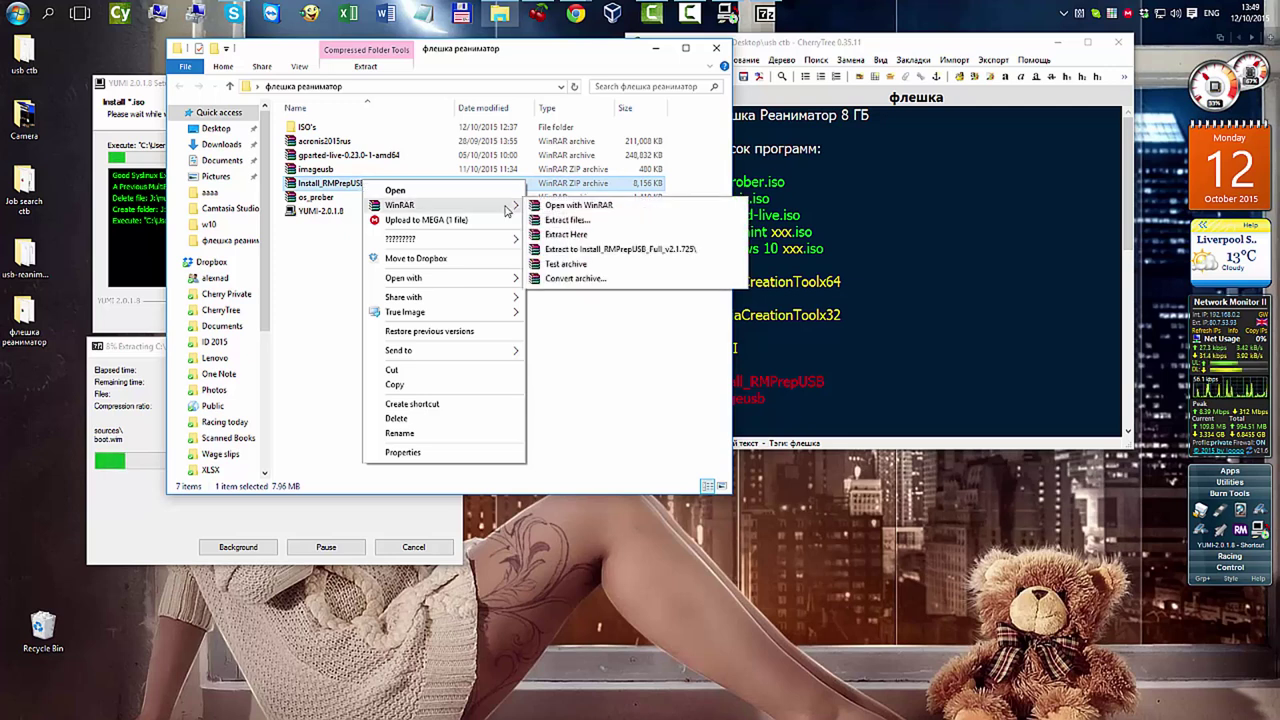
{"action": "left_click", "coordinate": [597, 250]}
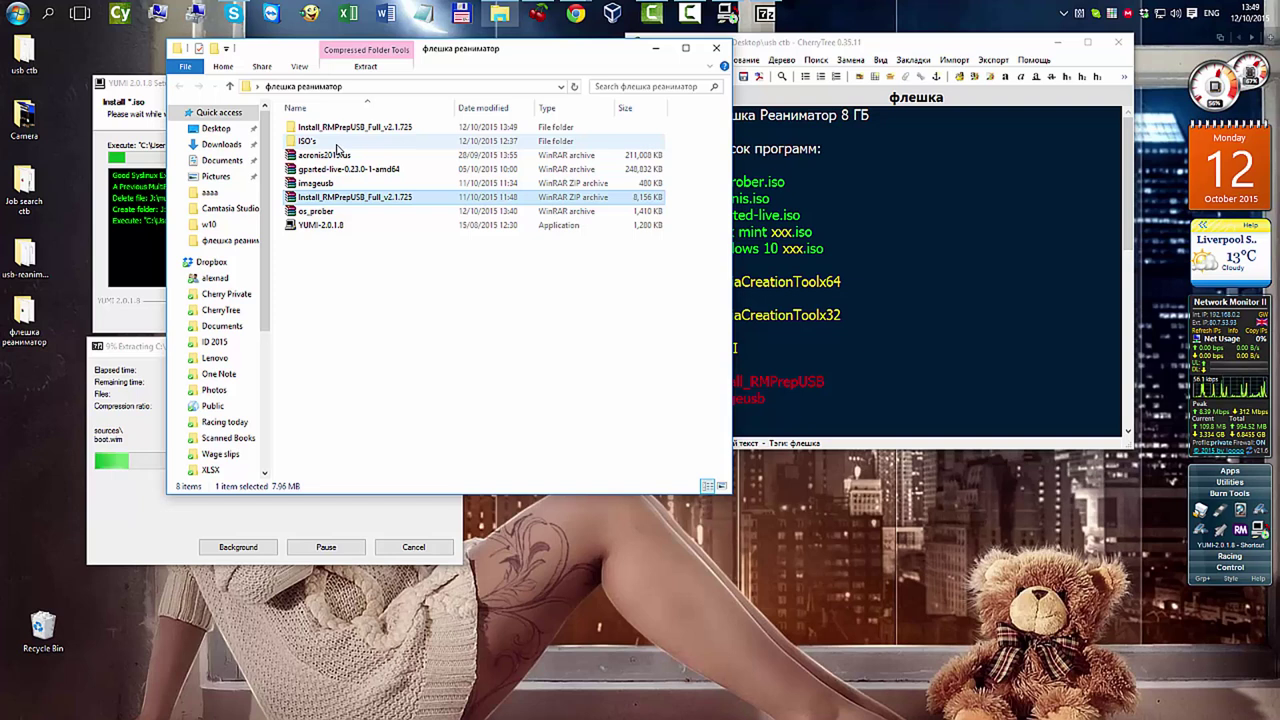
{"action": "double_click", "coordinate": [335, 128]}
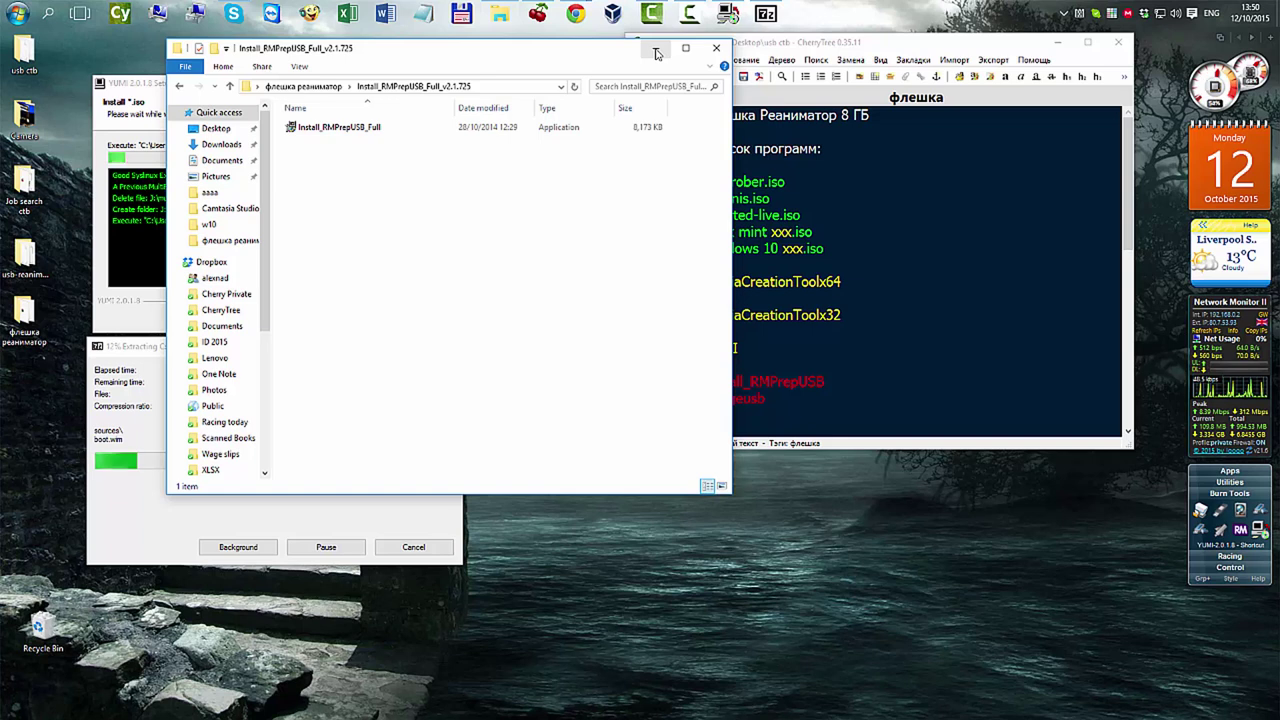
{"action": "left_click", "coordinate": [656, 53]}
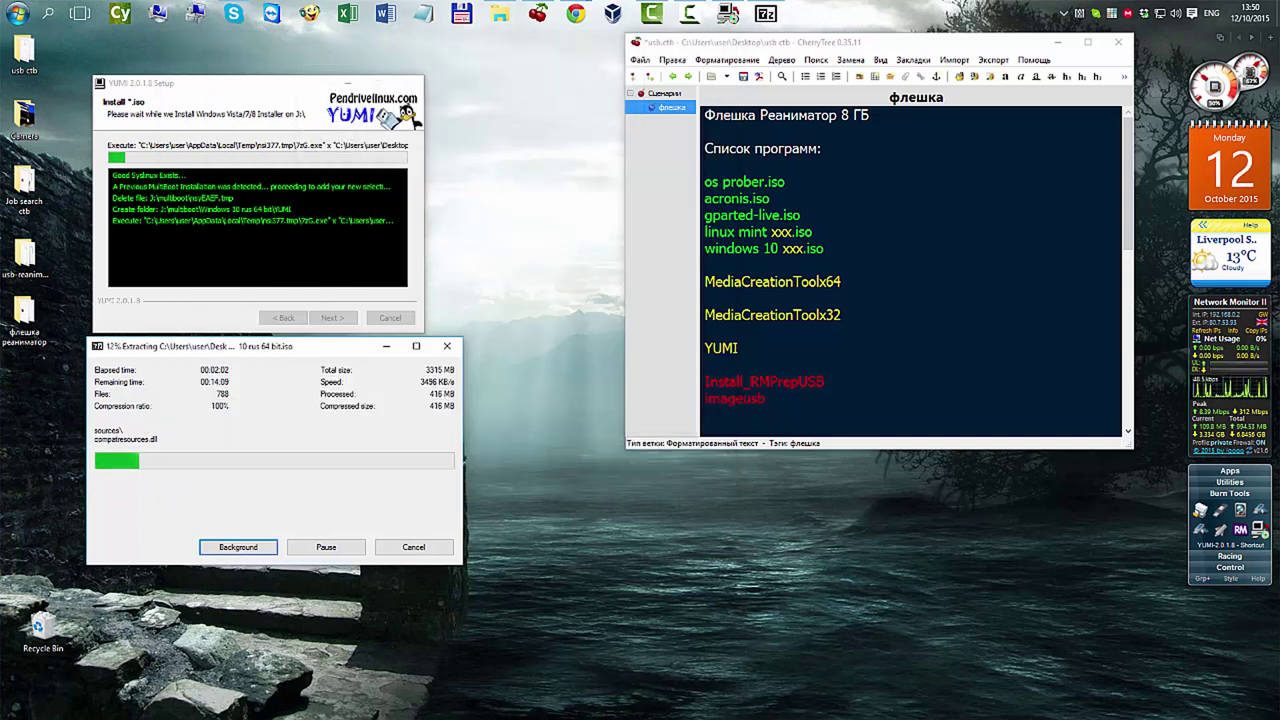
Step: Highlight the ISO names from os prober.iso to windows 10 xxx.iso in the note's program list
{"action": "left_click_drag", "start_coordinate": [705, 182], "coordinate": [828, 249]}
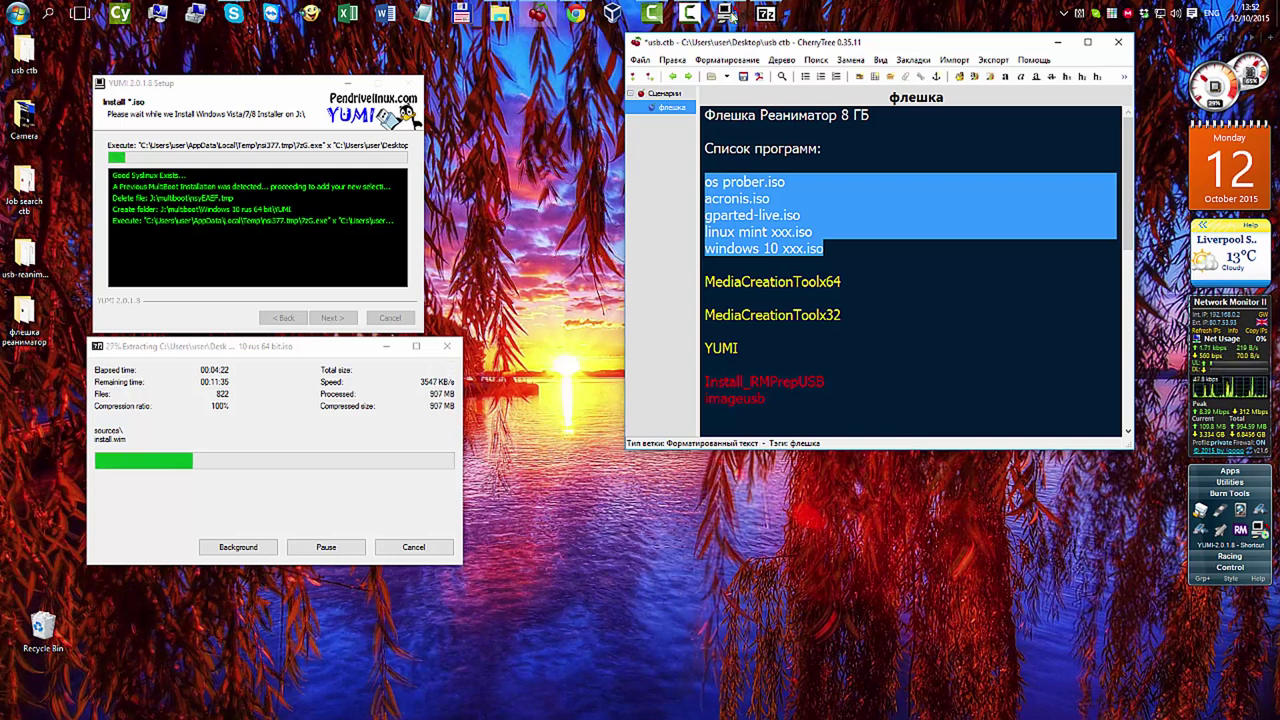
{"action": "left_click", "coordinate": [729, 13]}
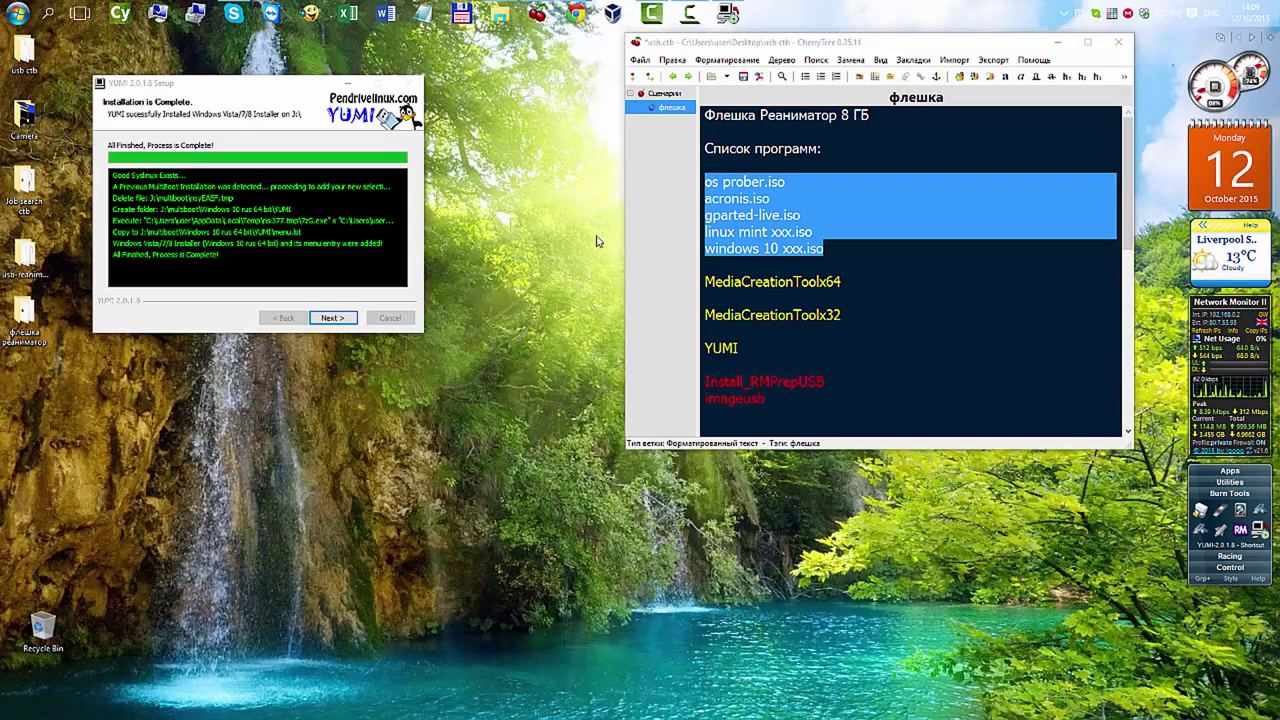
{"action": "mouse_move", "coordinate": [688, 27]}
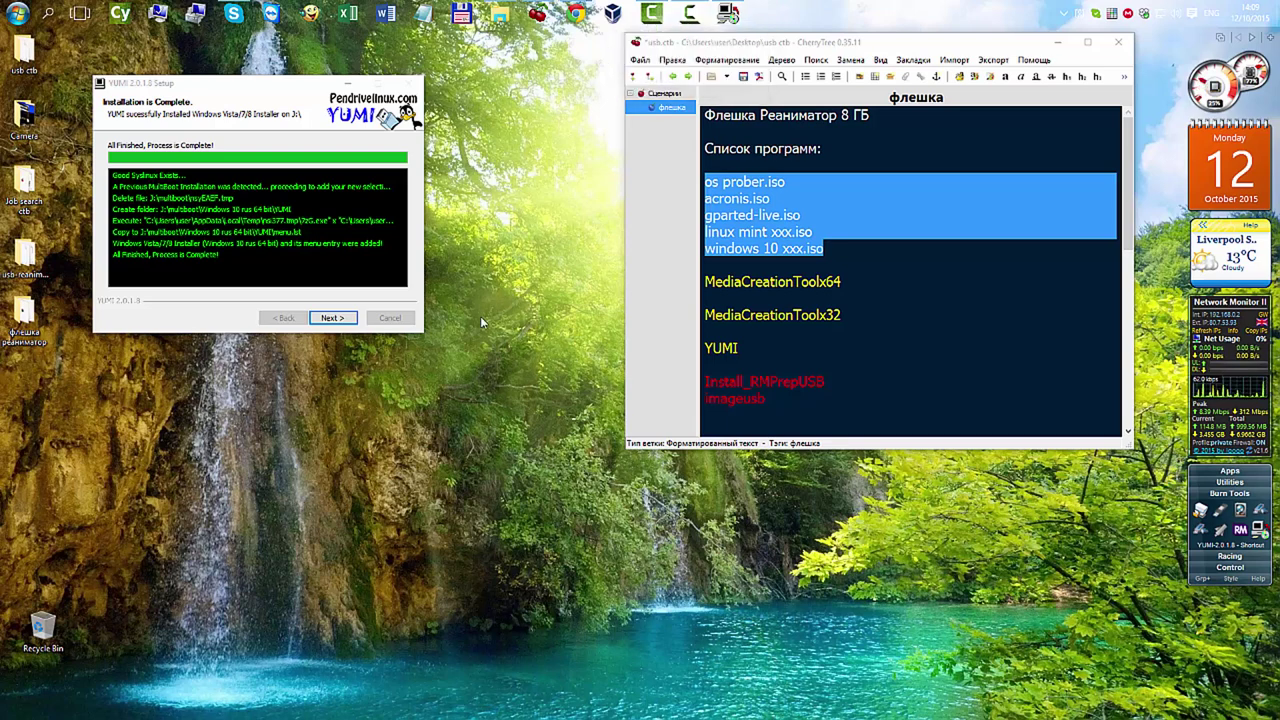
Step: Finish the YUMI installation without adding more ISOs and clear the text selection in the note
{"action": "left_click", "coordinate": [340, 318]}
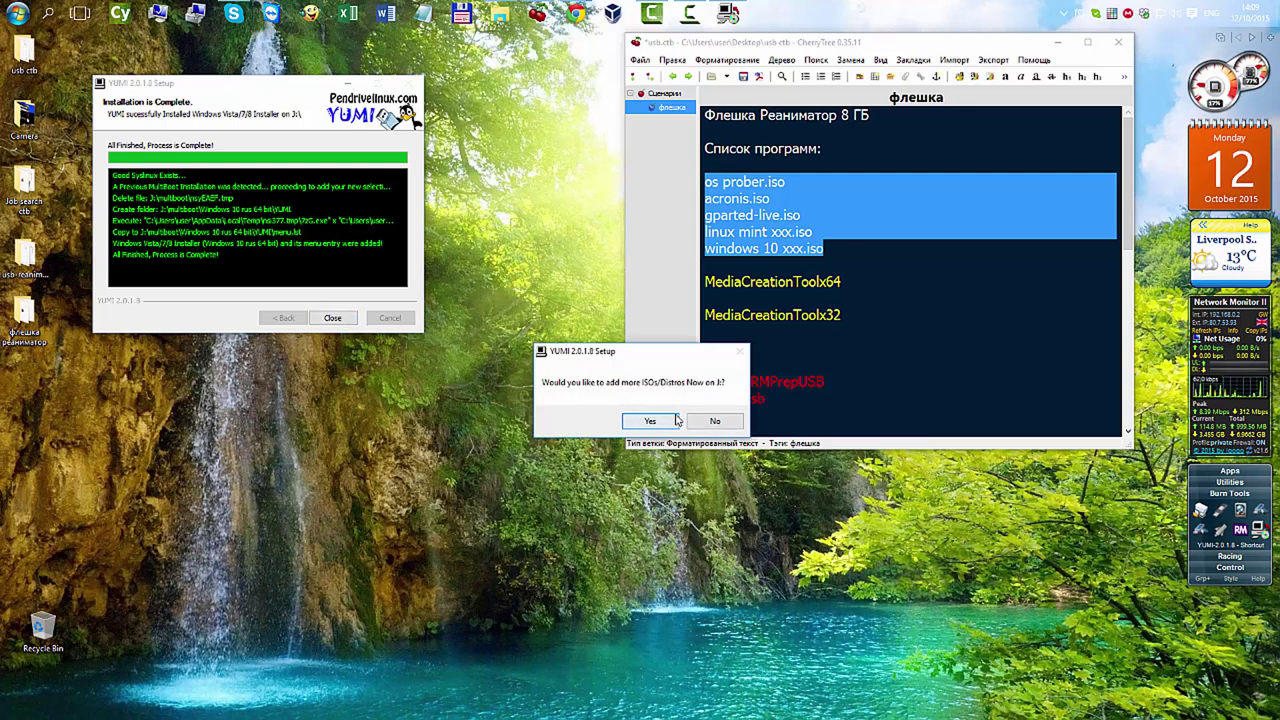
{"action": "left_click", "coordinate": [718, 420]}
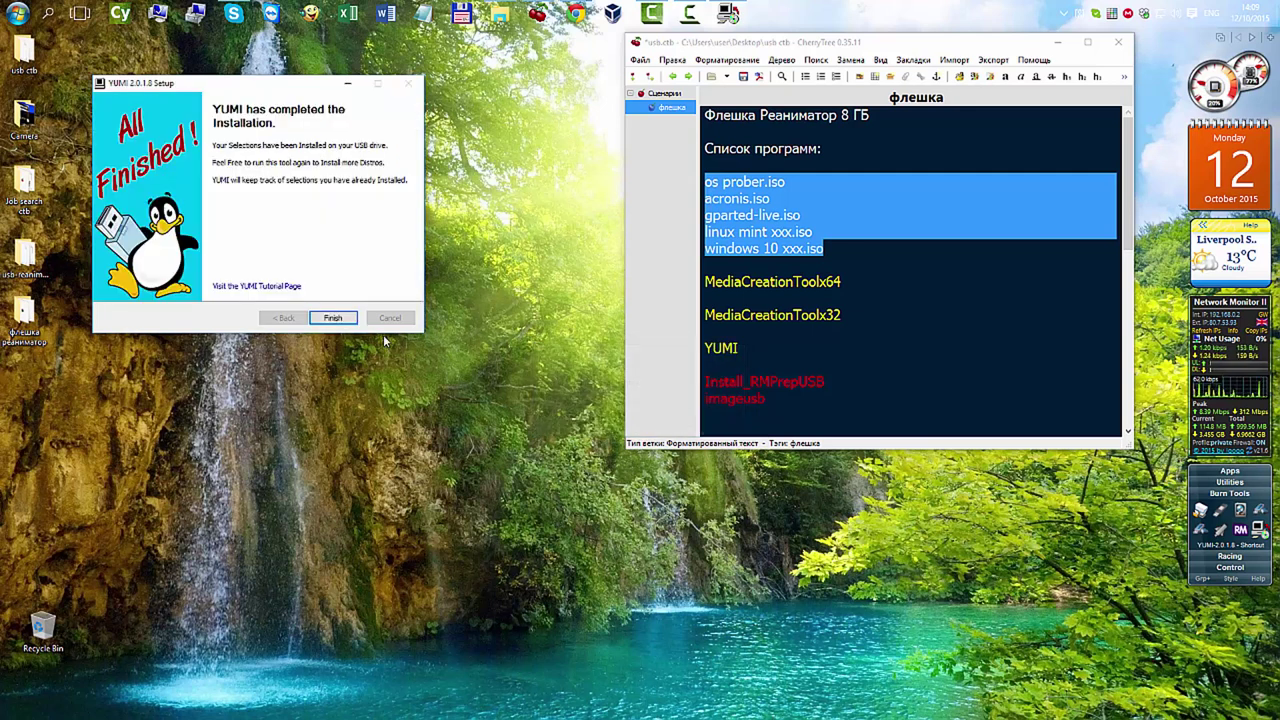
{"action": "left_click", "coordinate": [333, 318]}
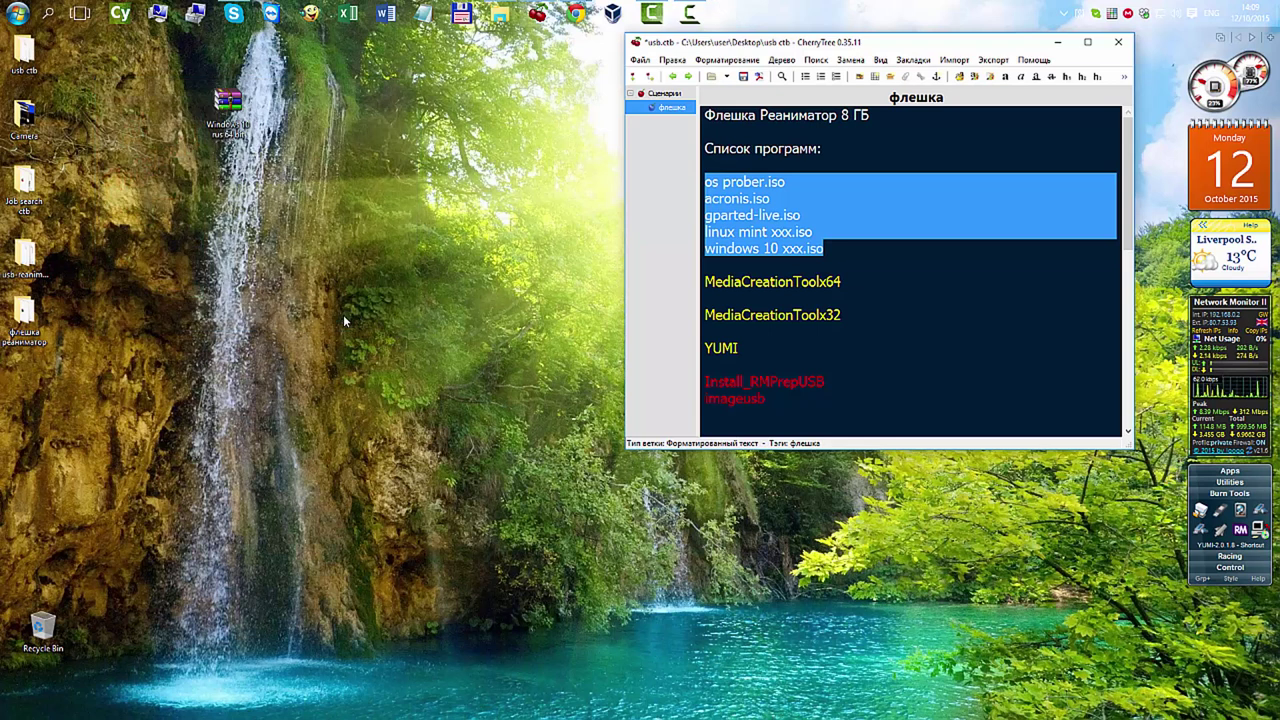
{"action": "left_click", "coordinate": [911, 188]}
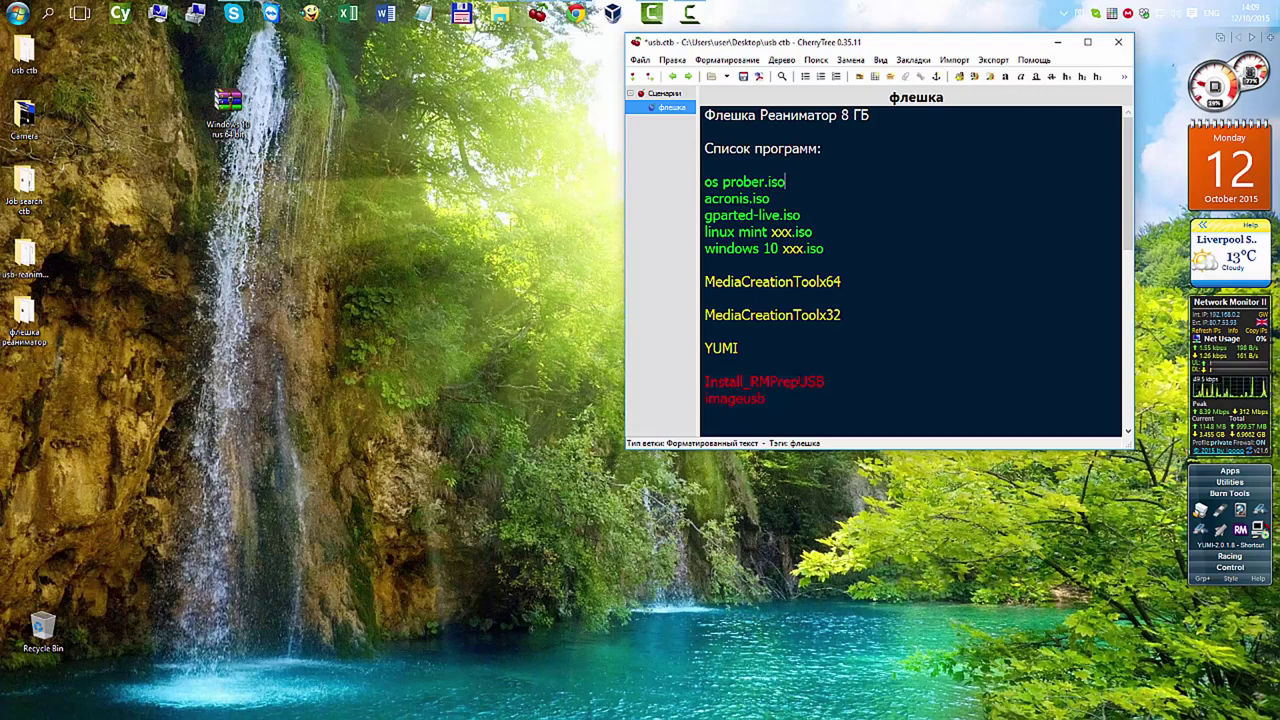
Step: Launch RMPrepUSB, dismiss the large USB drive notice and move its window beside the note
{"action": "left_click", "coordinate": [1232, 555]}
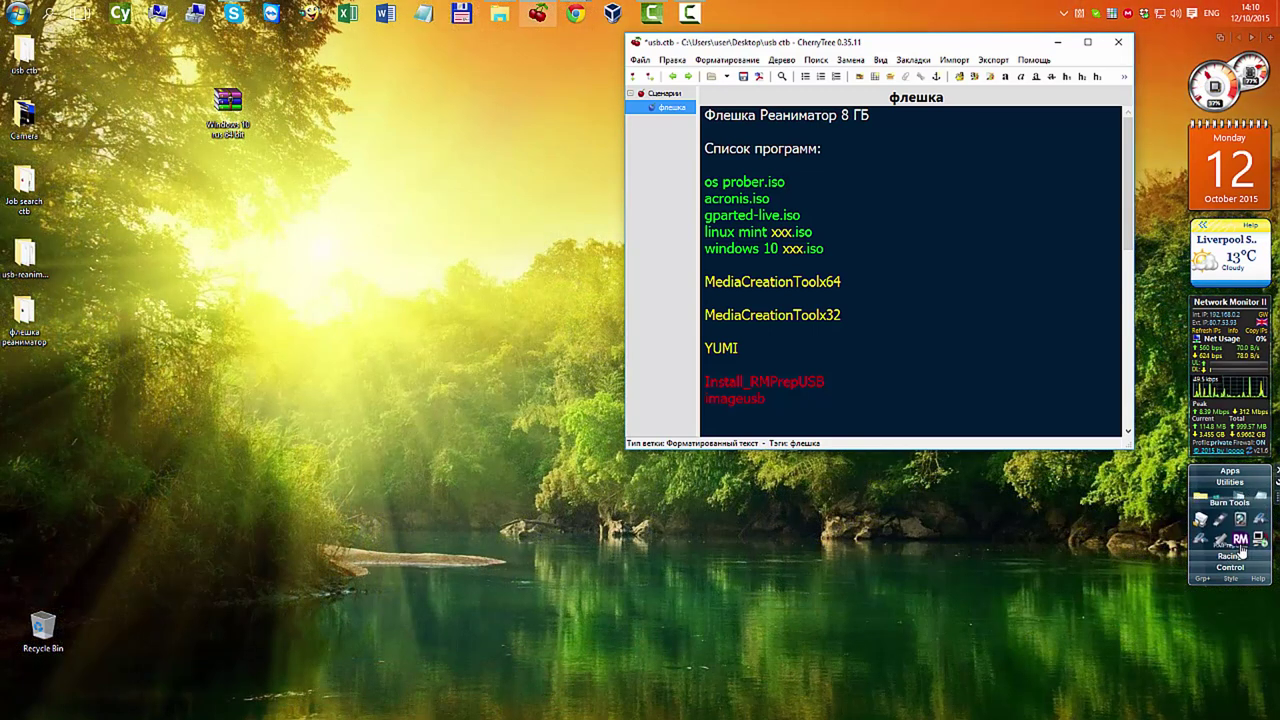
{"action": "left_click", "coordinate": [1241, 546]}
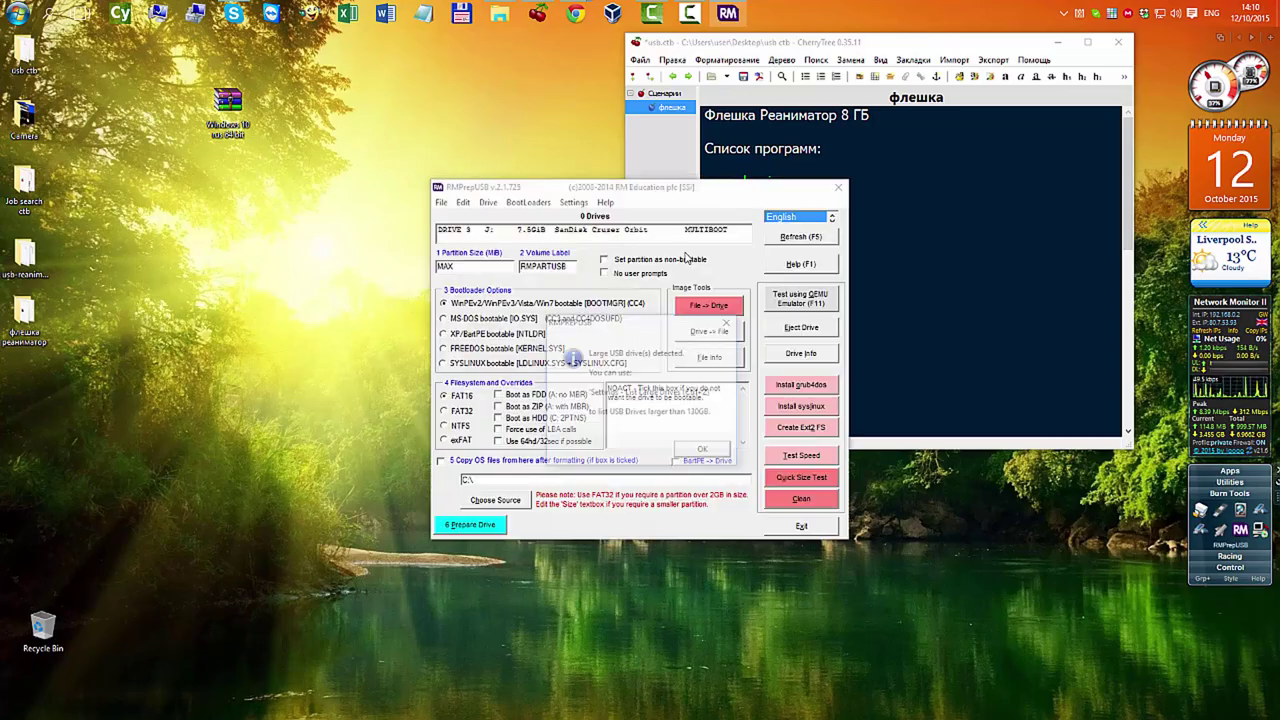
{"action": "left_click", "coordinate": [704, 452]}
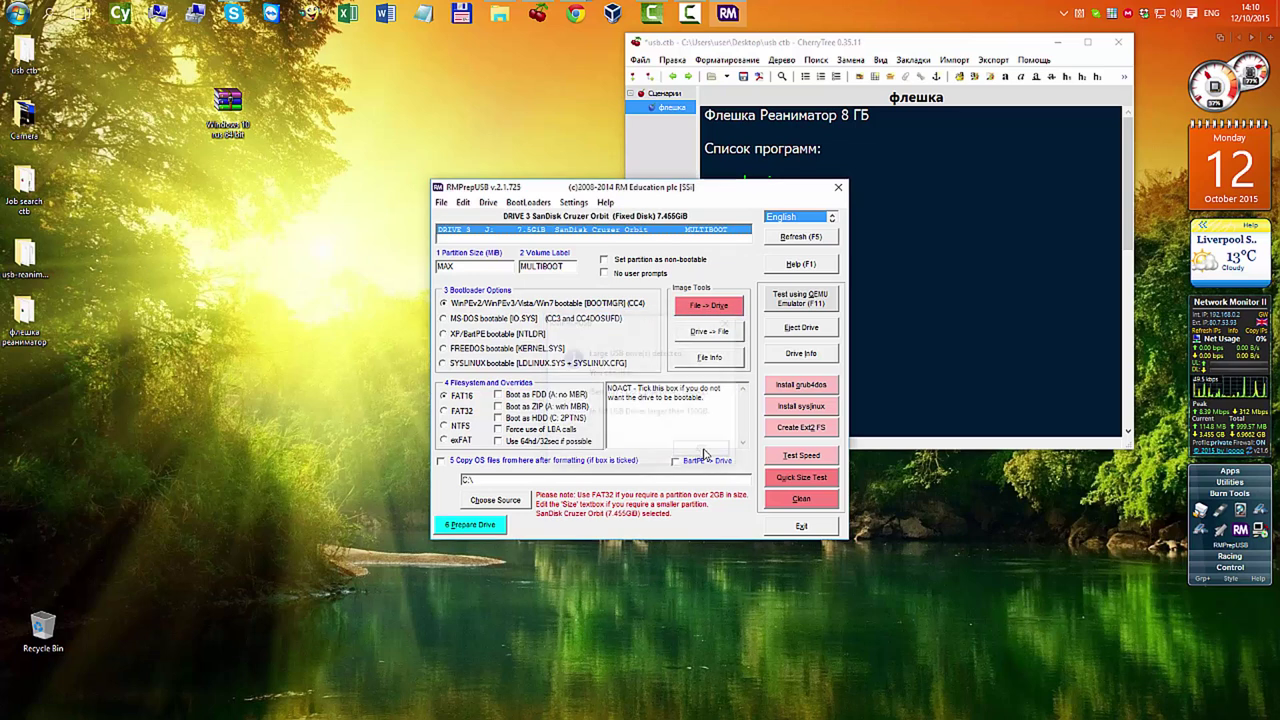
{"action": "left_click_drag", "start_coordinate": [697, 188], "coordinate": [394, 91]}
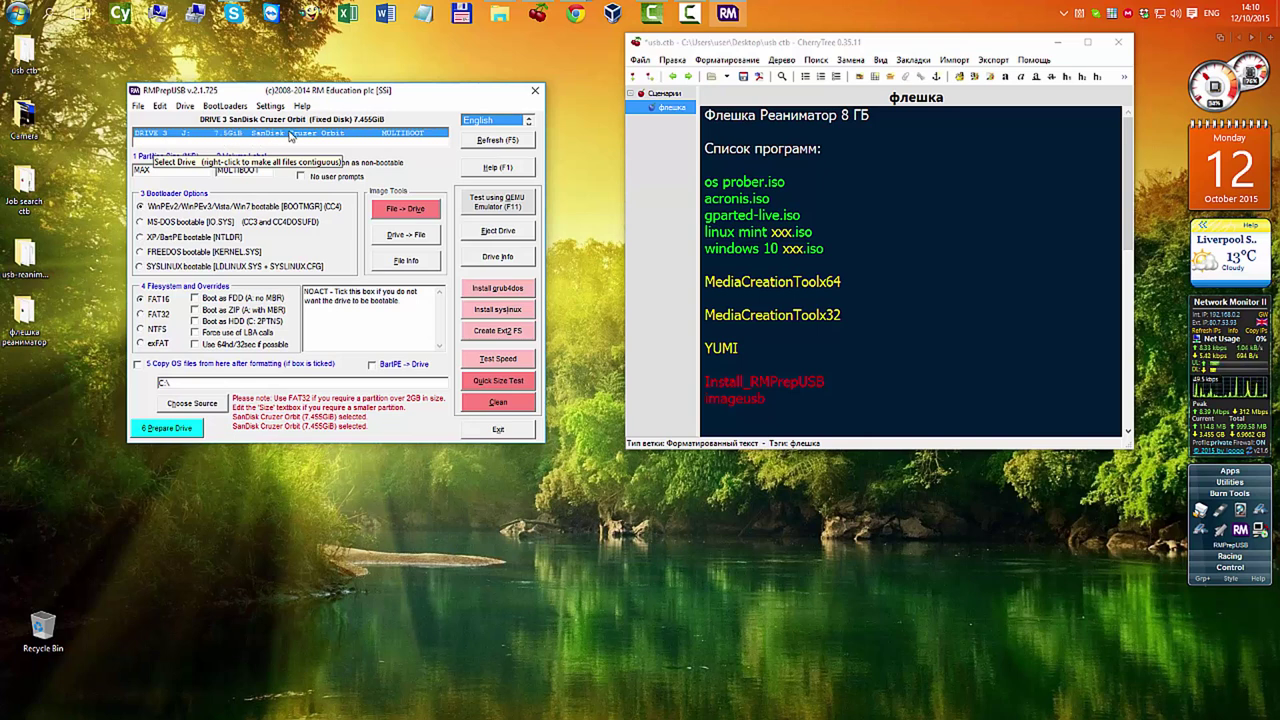
Step: Open the MULTIBOOT (J:) drive in File Explorer, check its file system and space in the properties, and close them
{"action": "left_click", "coordinate": [500, 14]}
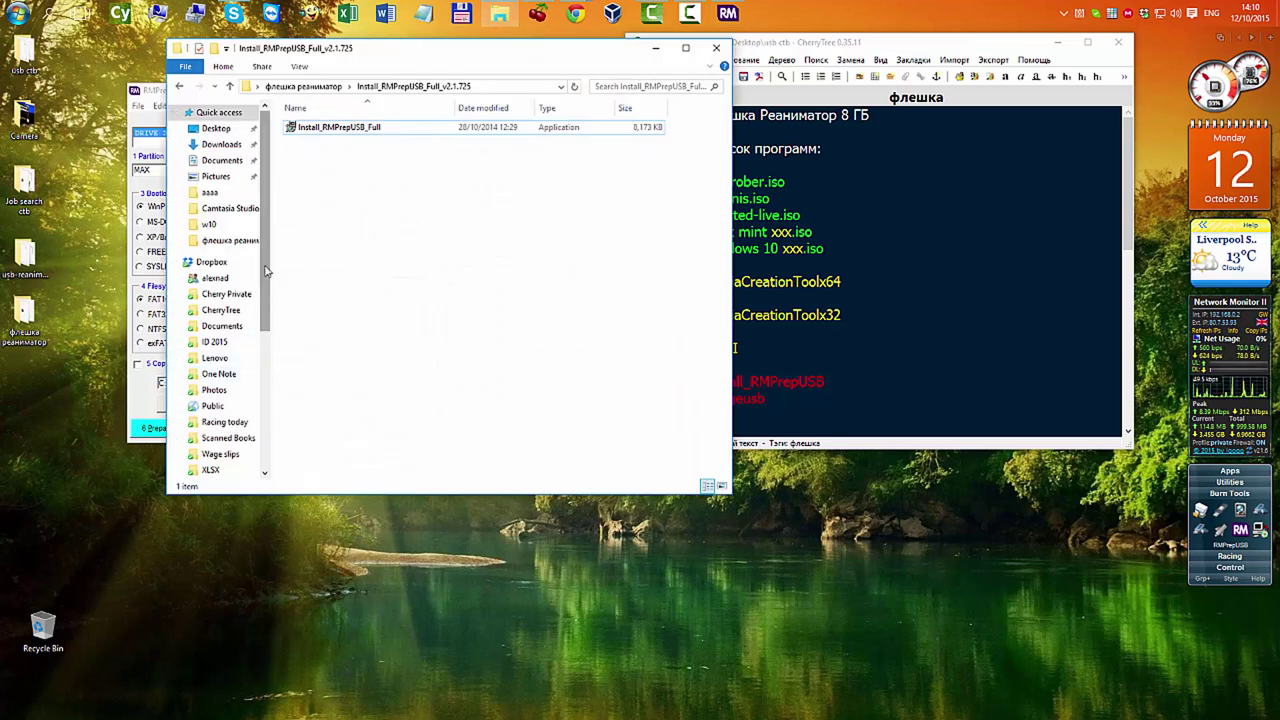
{"action": "left_click_drag", "start_coordinate": [267, 241], "coordinate": [271, 380]}
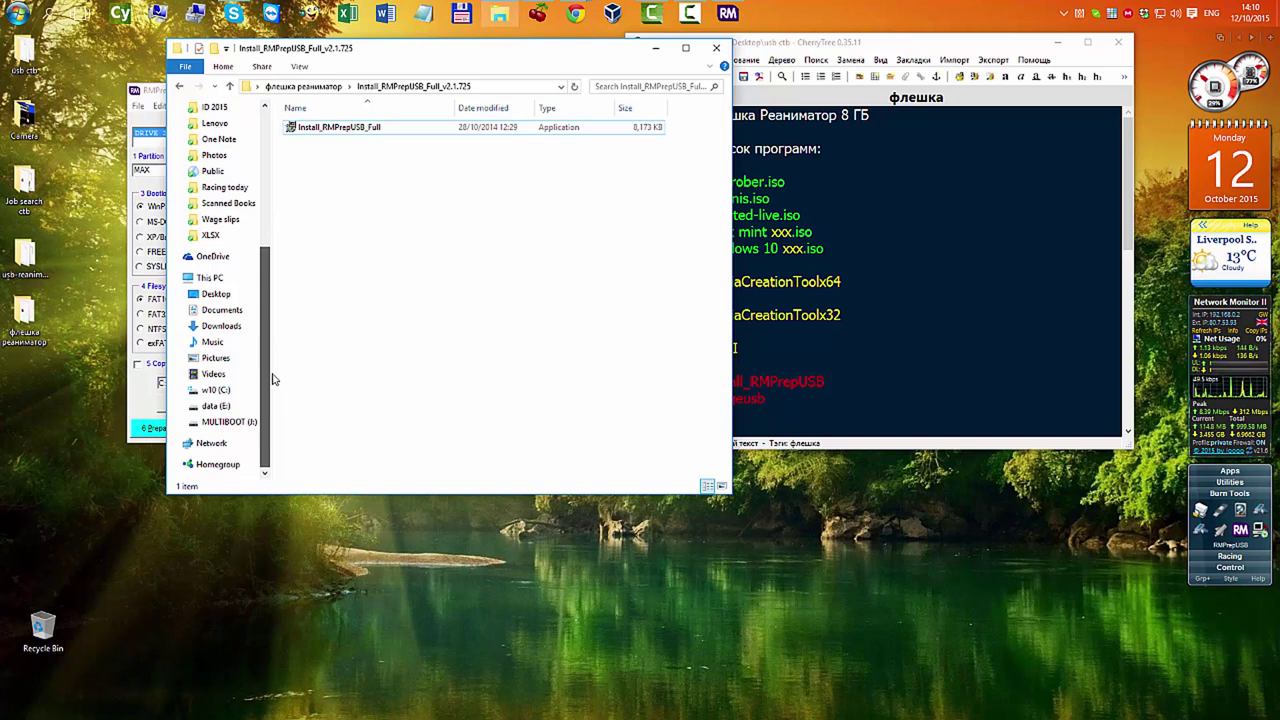
{"action": "left_click", "coordinate": [230, 424]}
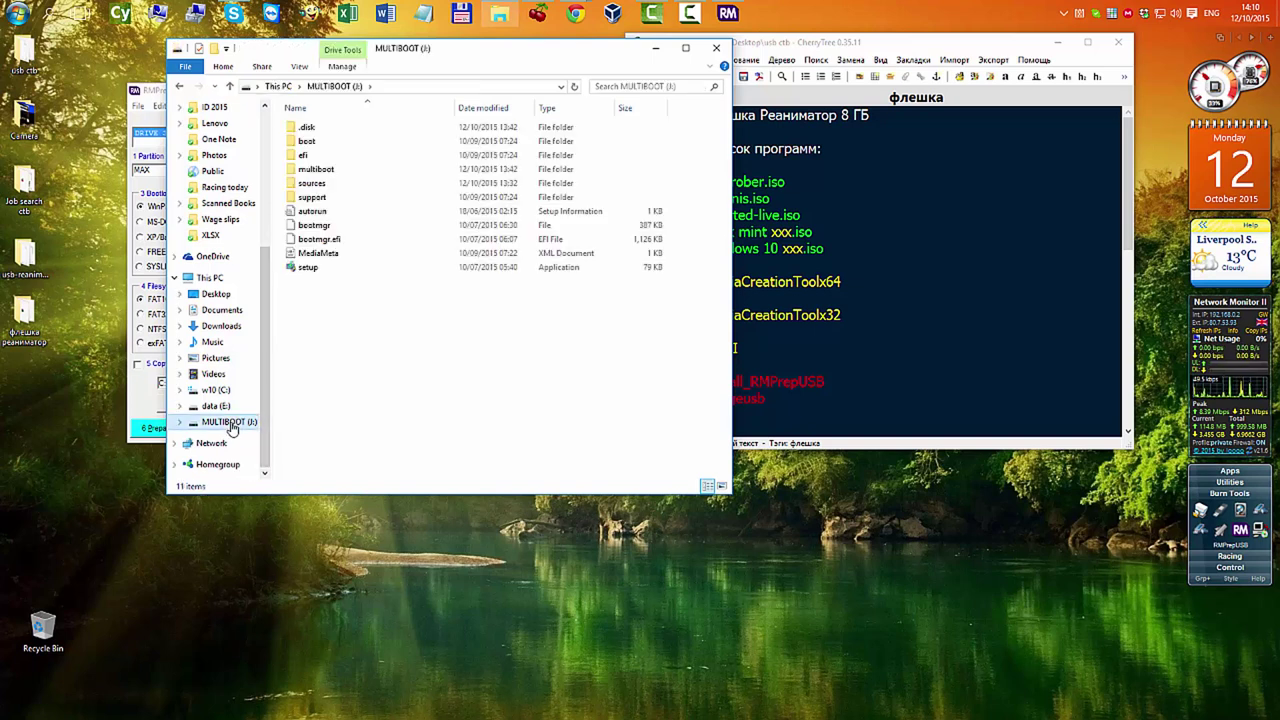
{"action": "right_click", "coordinate": [232, 426]}
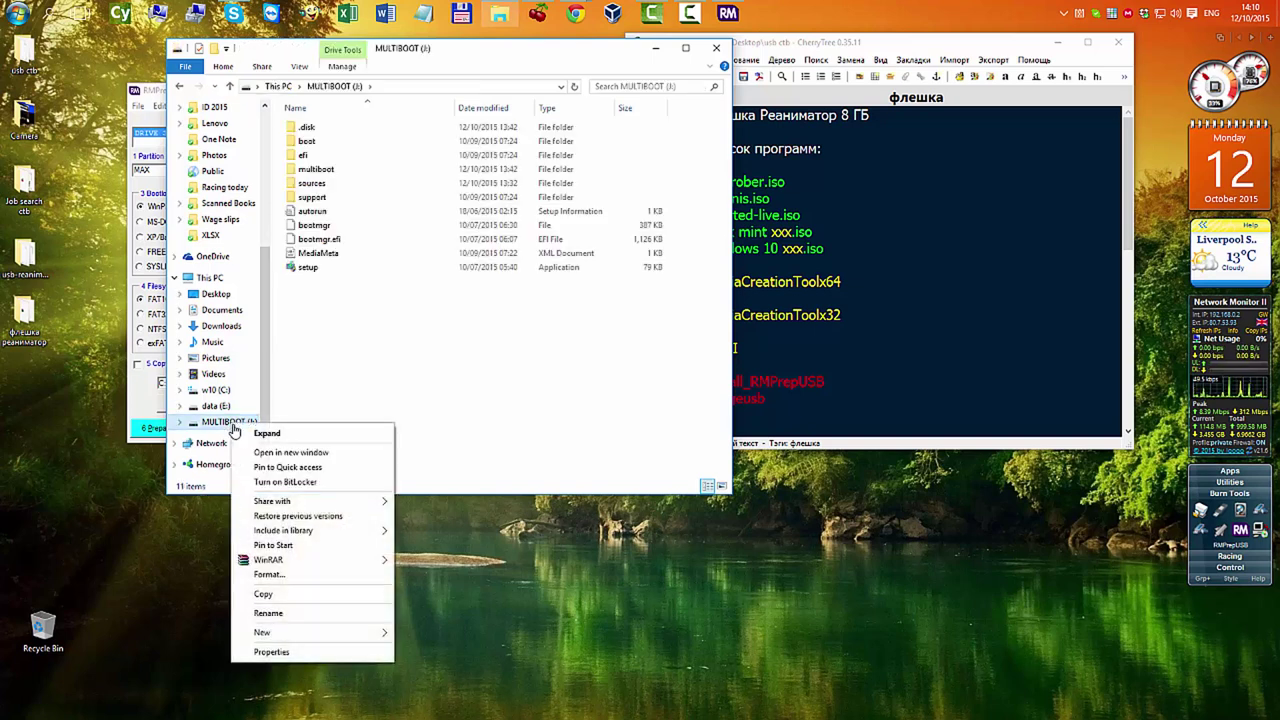
{"action": "left_click", "coordinate": [294, 654]}
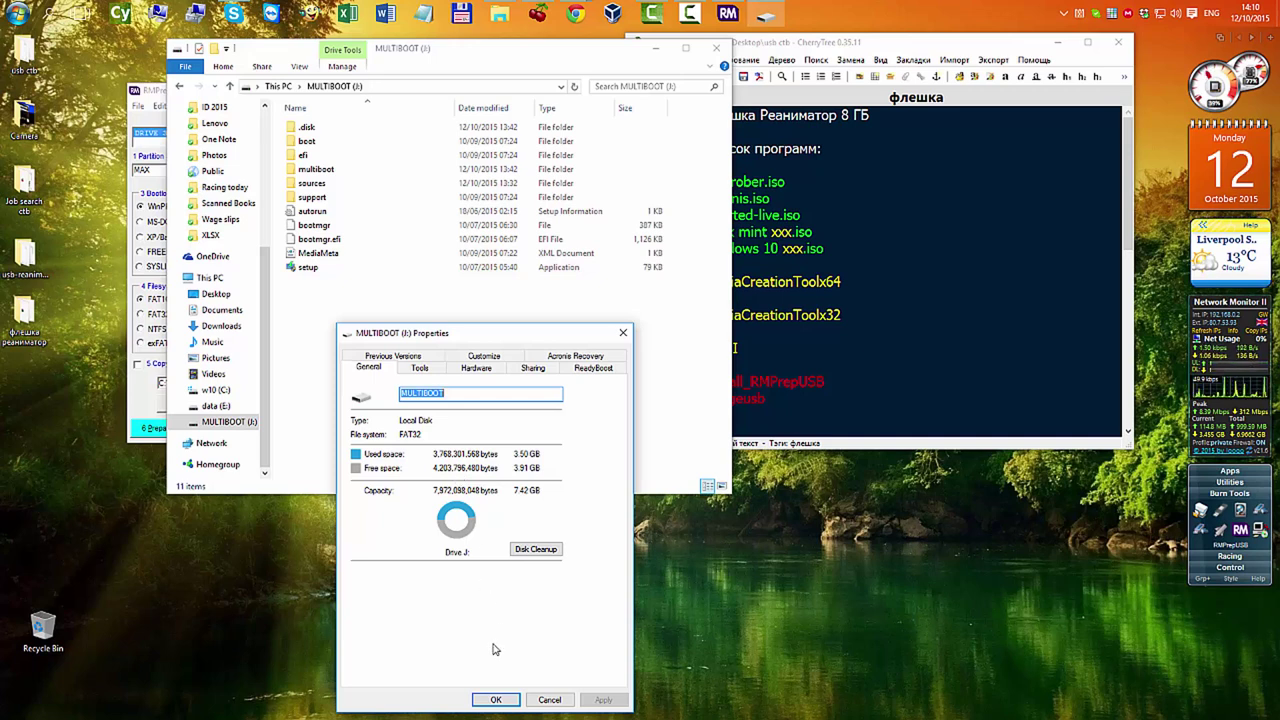
{"action": "left_click", "coordinate": [496, 699]}
Step: Test the USB drive in the QEMU emulator with the suggested virtual hard disk and memory sizes, and move the emulator window up
{"action": "left_click", "coordinate": [497, 201]}
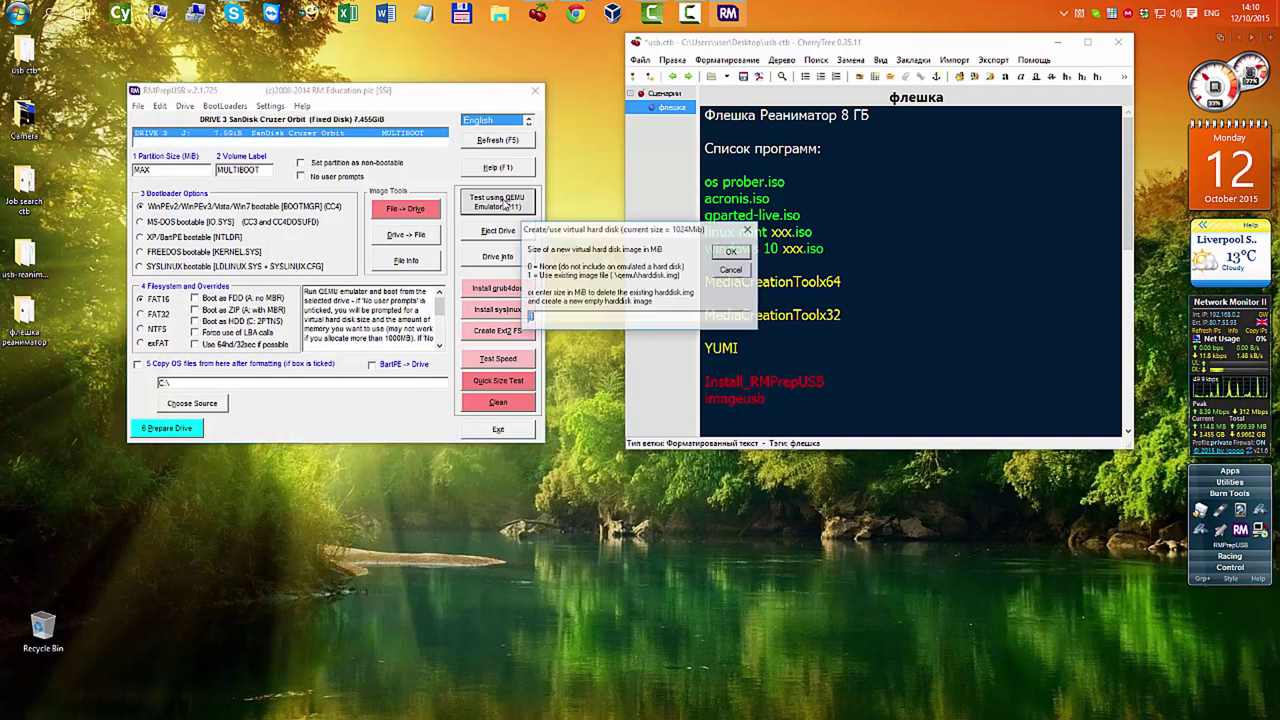
{"action": "left_click", "coordinate": [732, 253]}
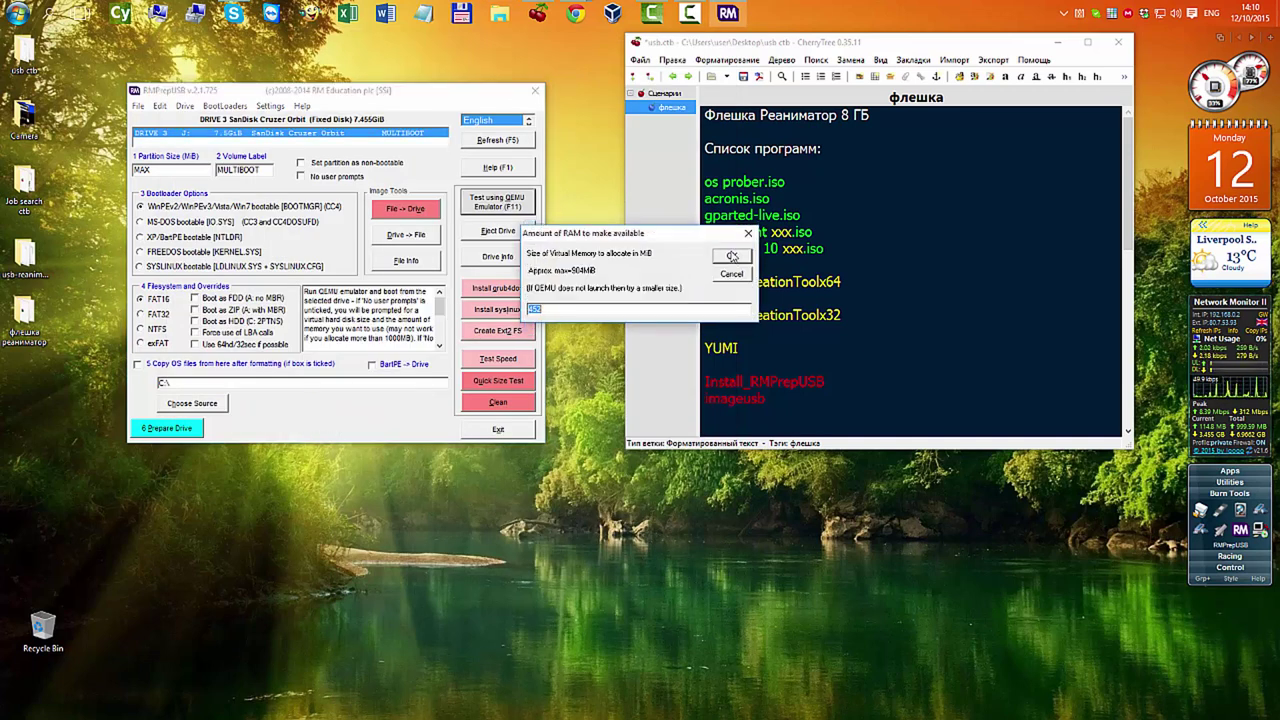
{"action": "left_click", "coordinate": [732, 256]}
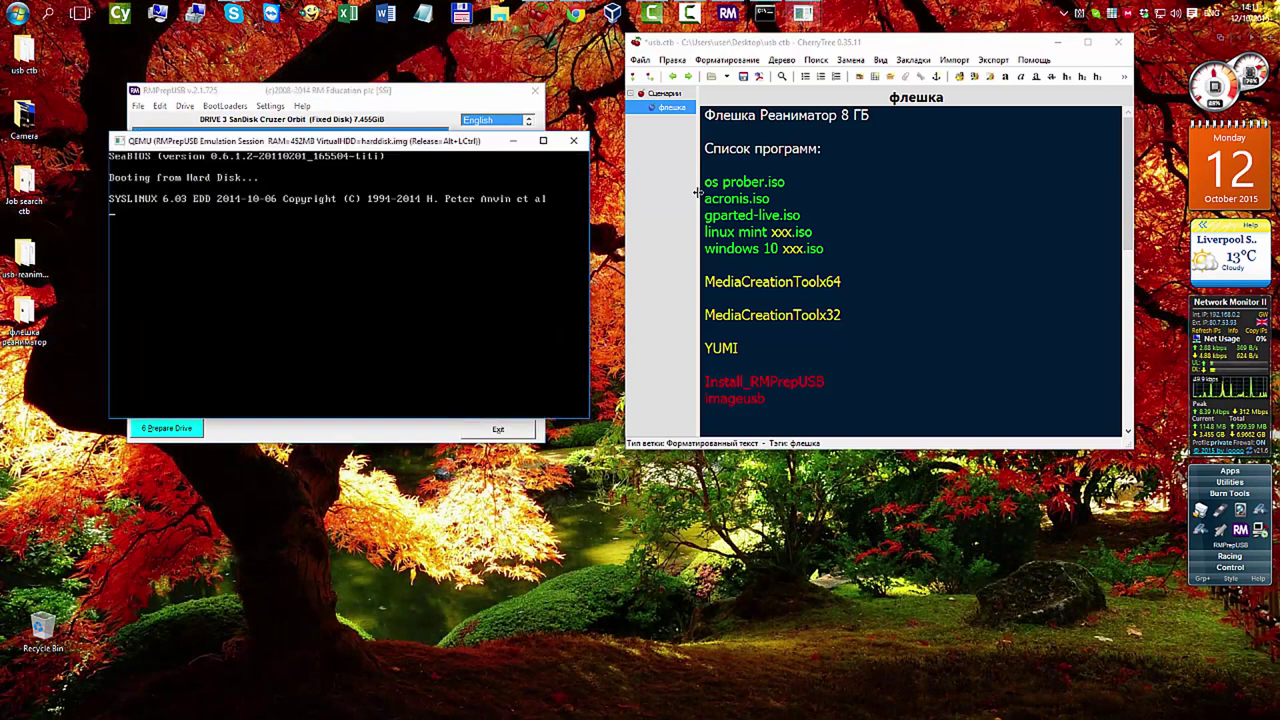
{"action": "left_click_drag", "start_coordinate": [410, 140], "coordinate": [422, 76]}
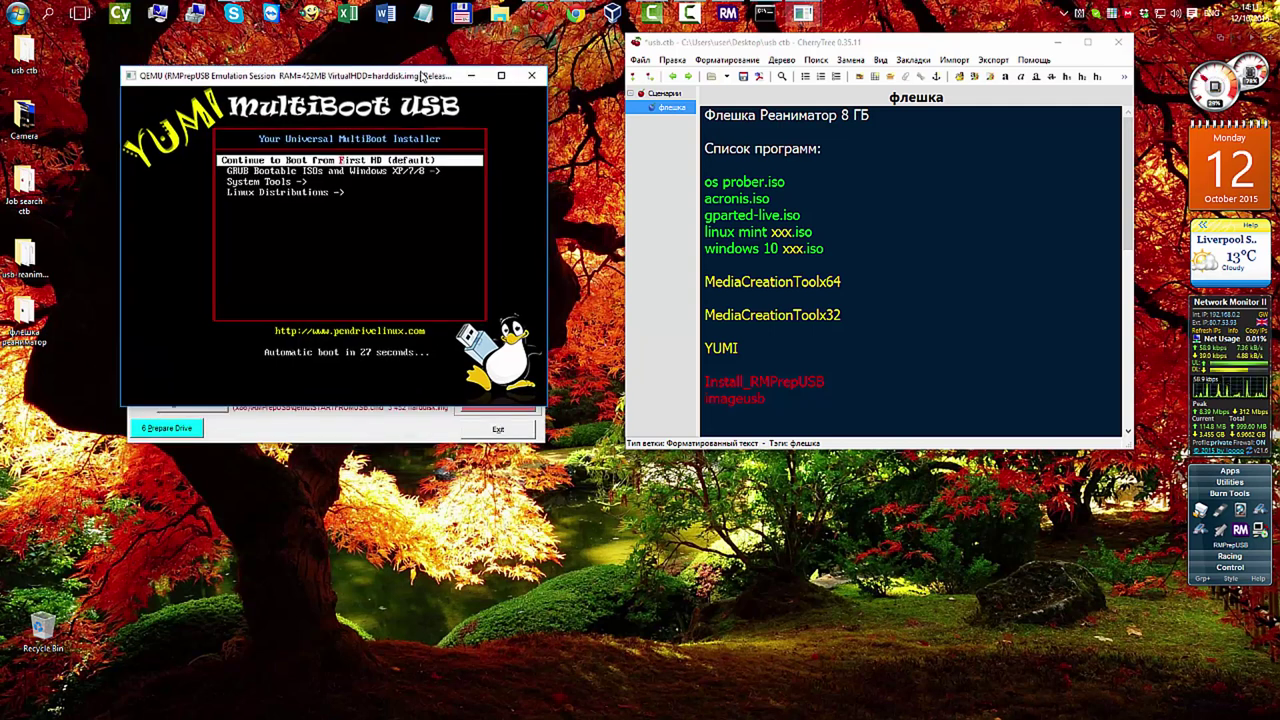
Step: Boot the Windows 10 rus 64 bit installer from the GRUB Bootable ISOs menu in the emulator, and close the emulator
{"action": "key", "text": "Down"}
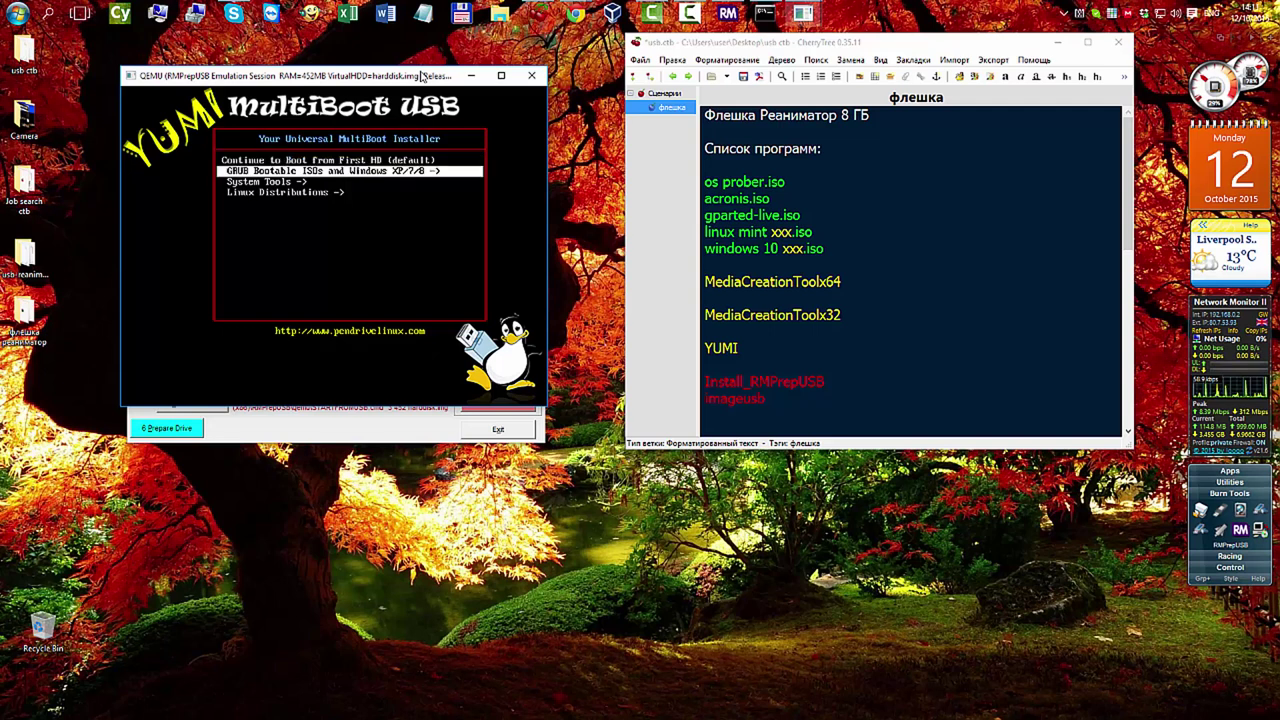
{"action": "key", "text": "Return"}
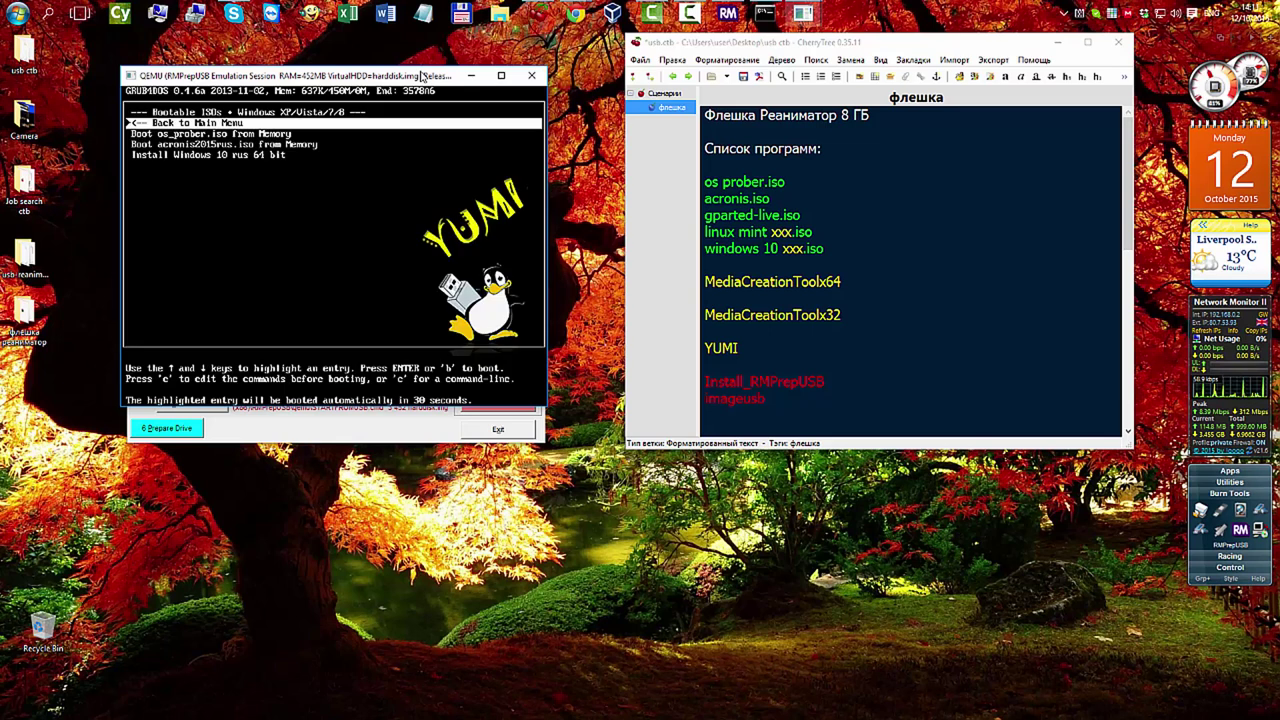
{"action": "key", "text": "Down"}
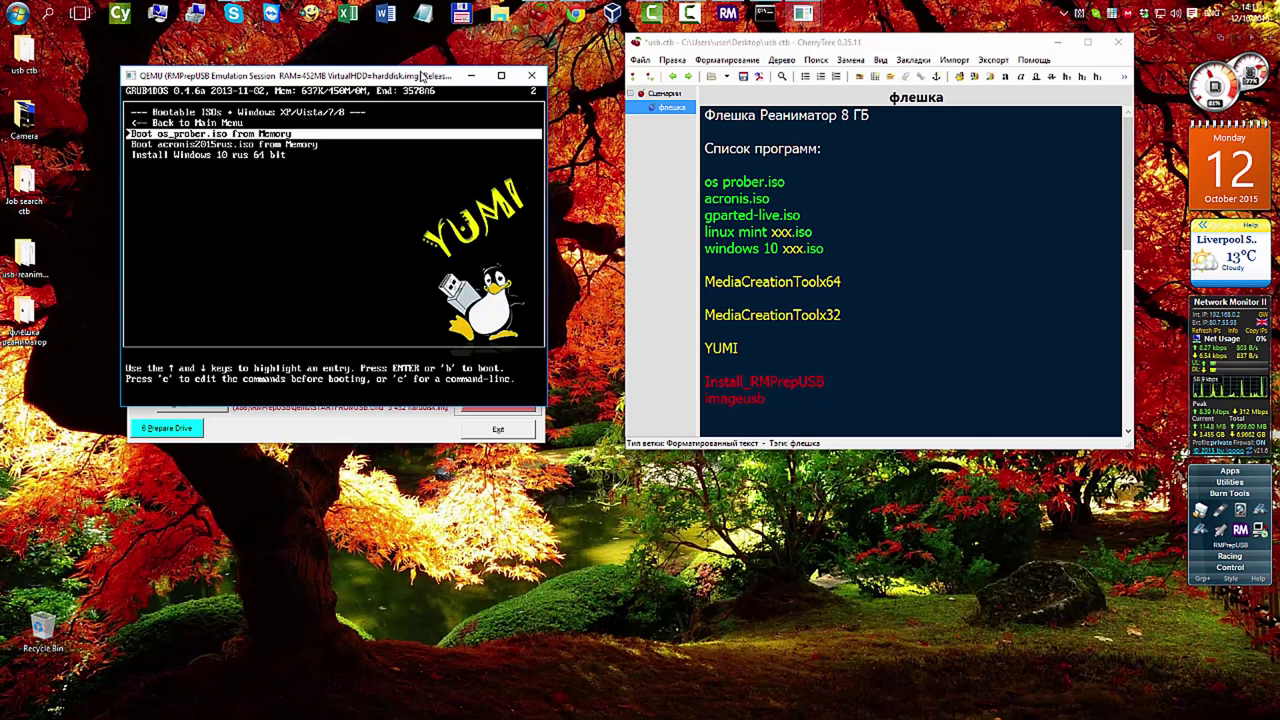
{"action": "key", "text": "Down"}
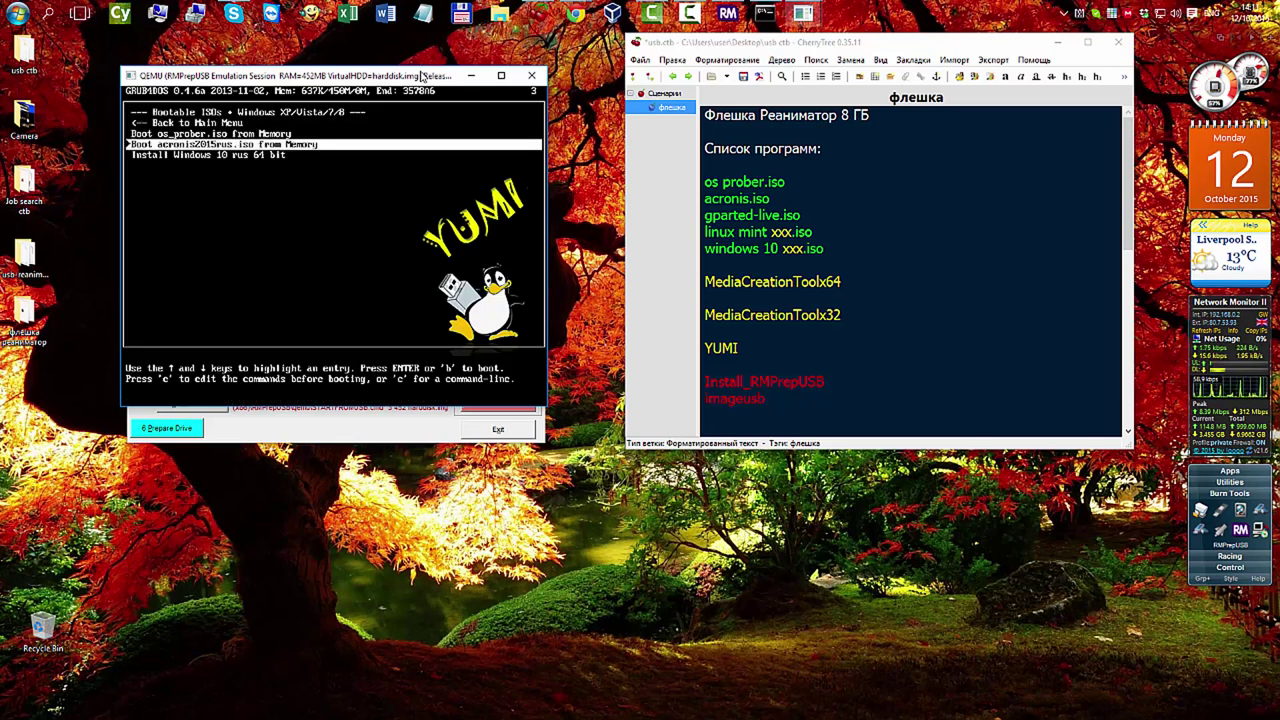
{"action": "key", "text": "Down"}
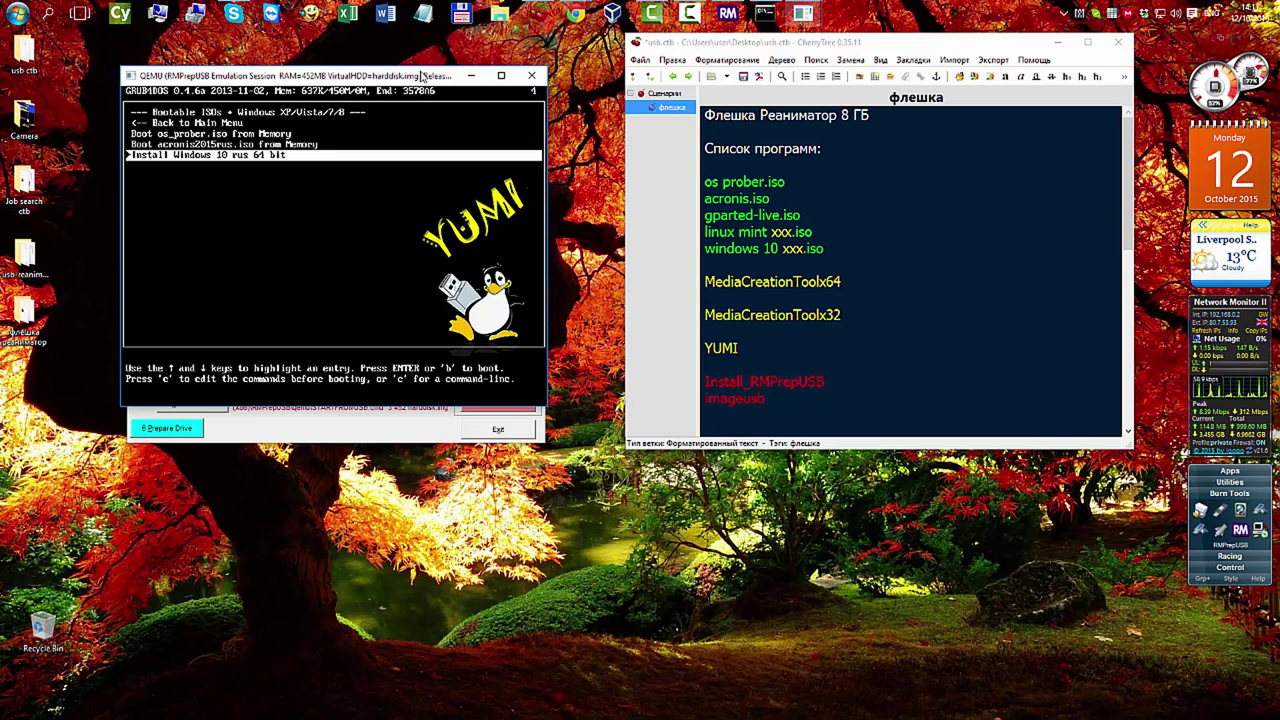
{"action": "key", "text": "Return"}
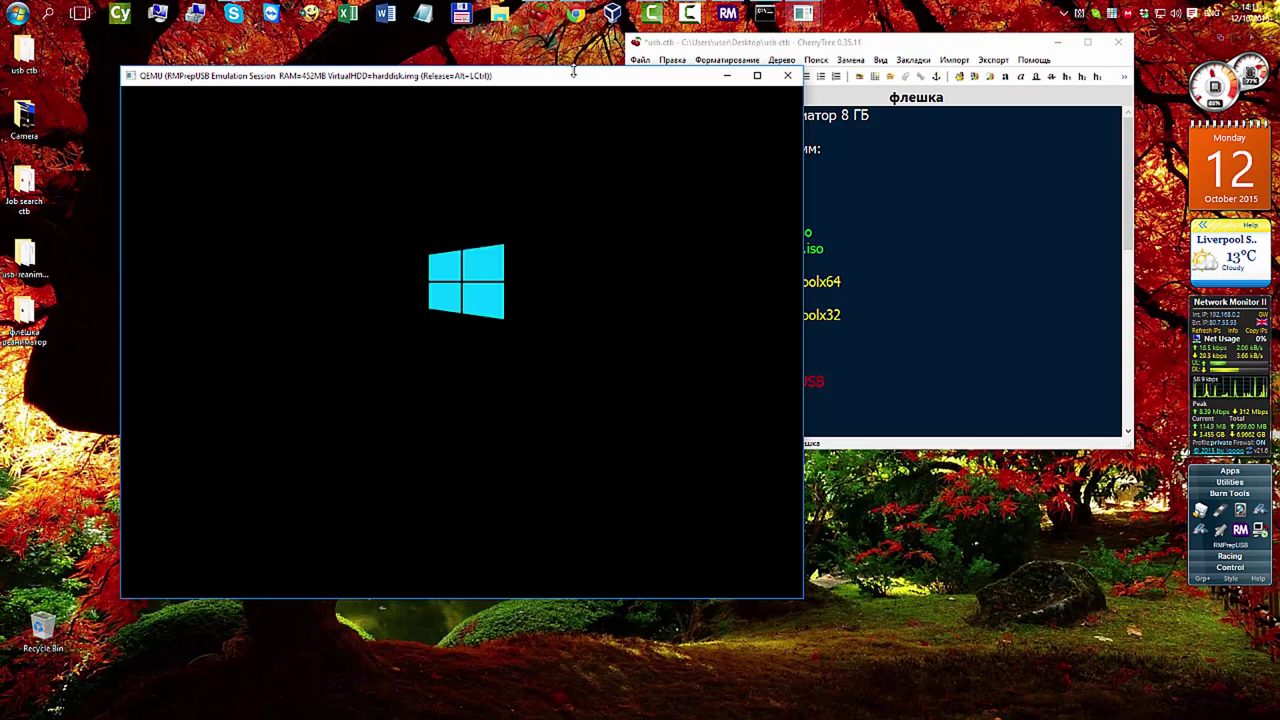
{"action": "left_click", "coordinate": [788, 77]}
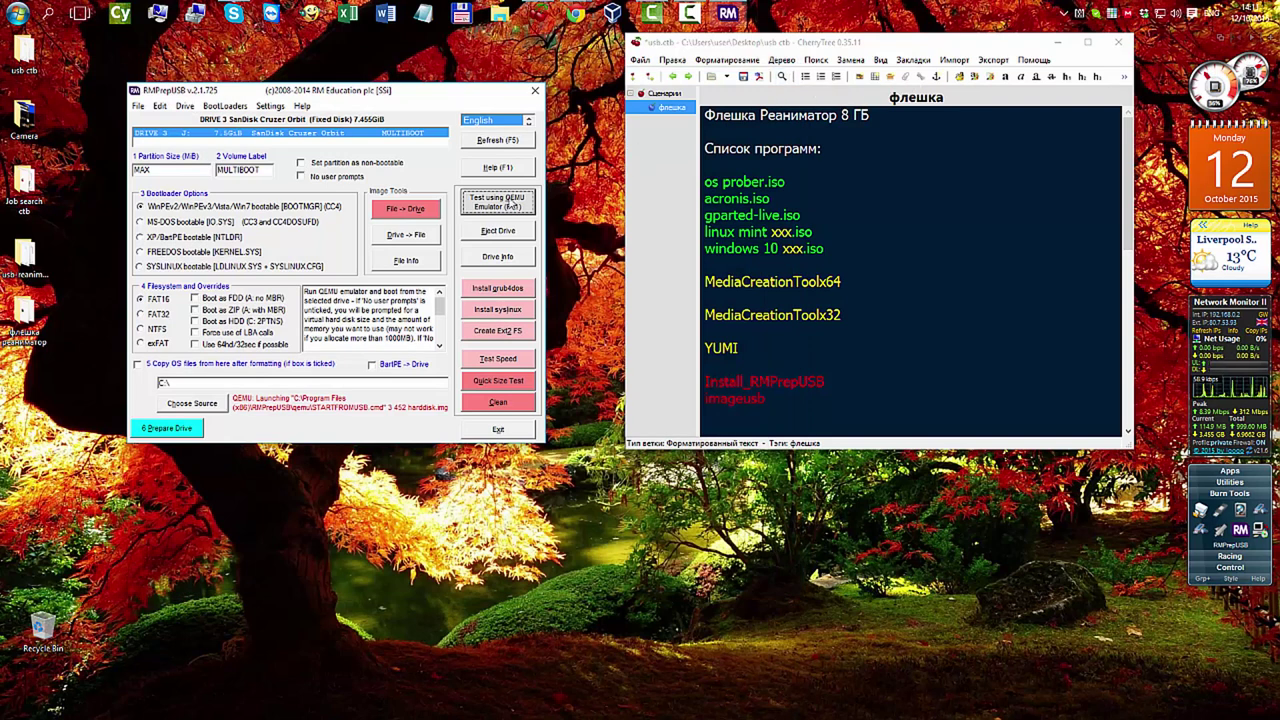
Step: Restart the QEMU emulator test of the USB drive with the suggested virtual hard disk and memory sizes
{"action": "left_click", "coordinate": [512, 206]}
{"action": "left_click", "coordinate": [731, 254]}
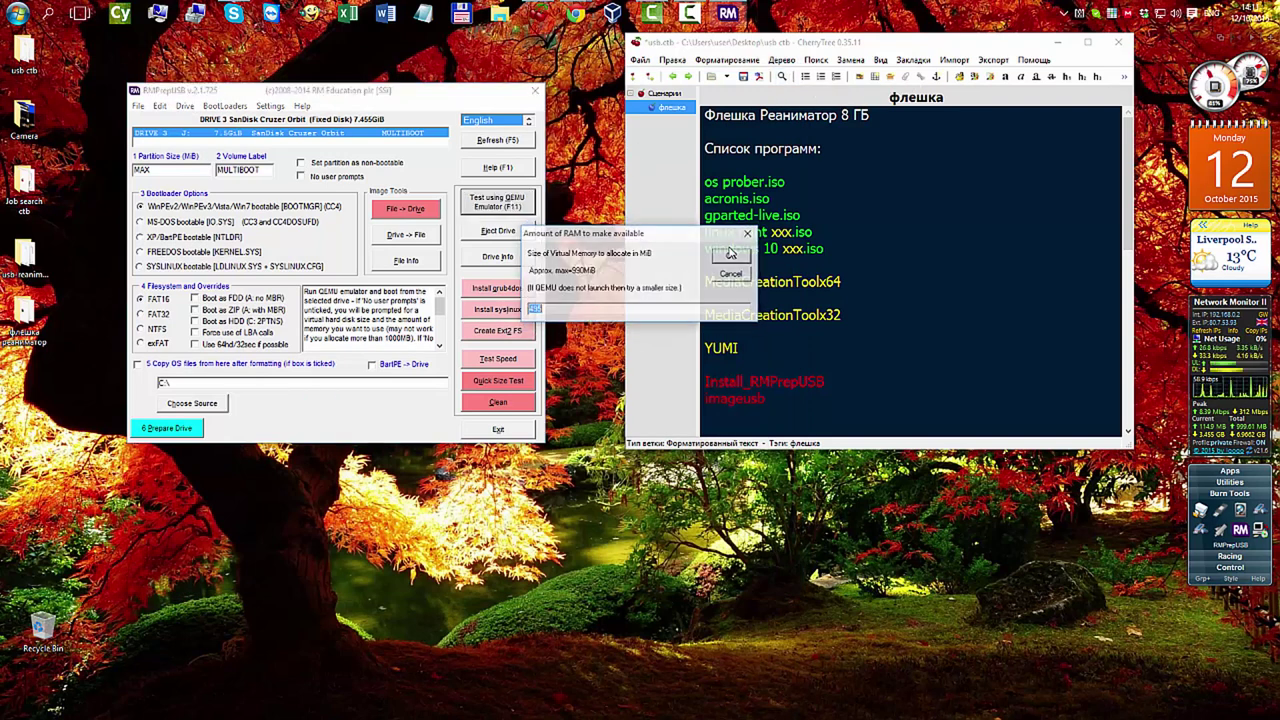
{"action": "left_click", "coordinate": [731, 254]}
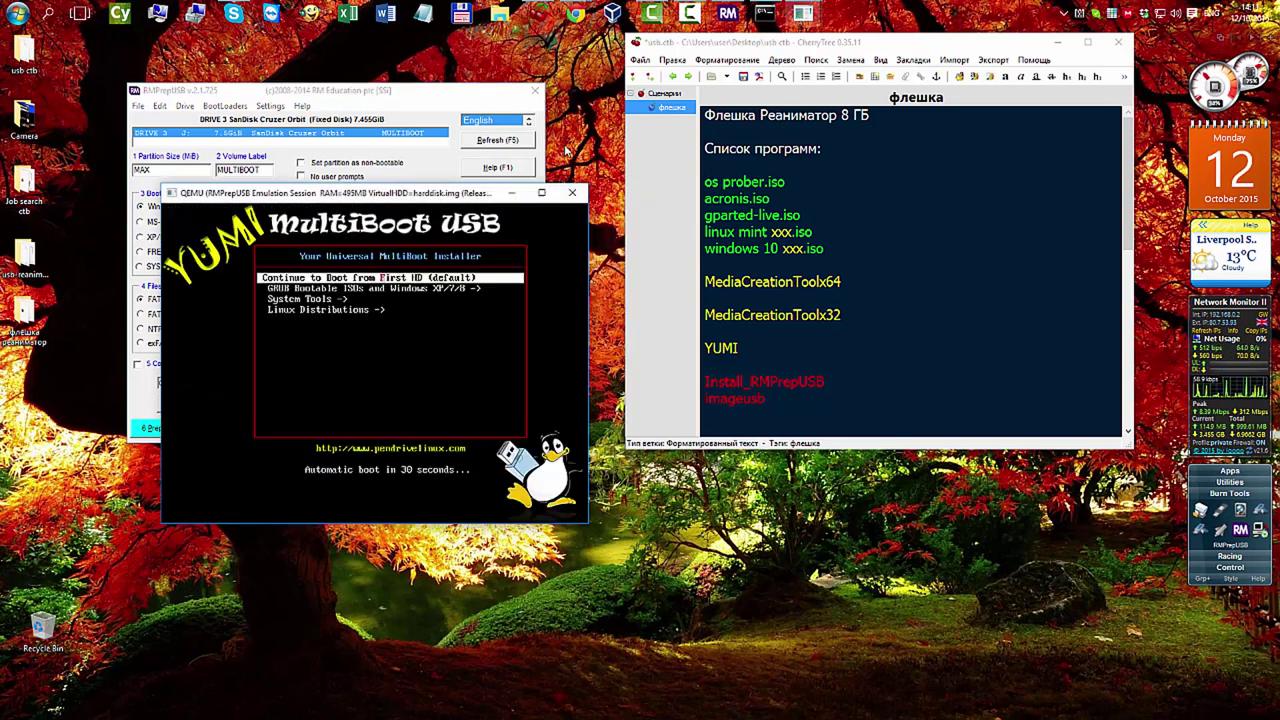
Step: Start booting the 64-bit lmc-17.2 entry under Linux Distributions, and close the emulator and RMPrepUSB
{"action": "key", "text": "Down"}
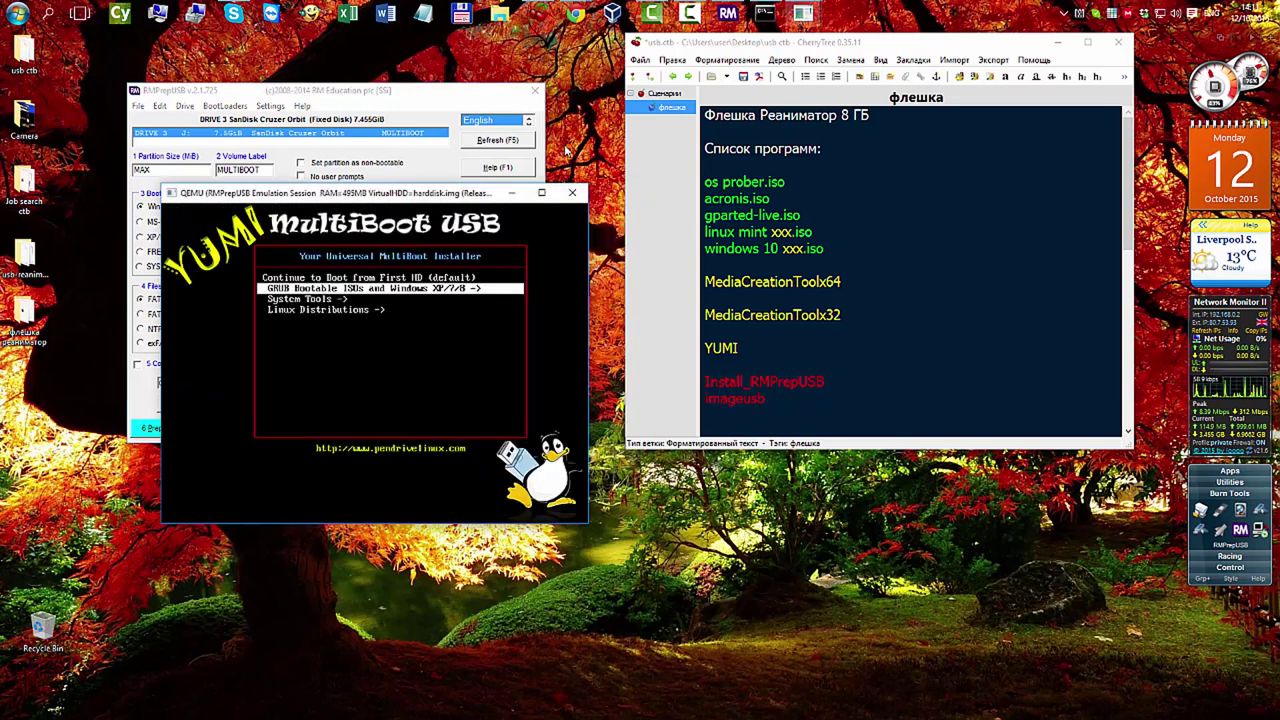
{"action": "key", "text": "Down"}
{"action": "key", "text": "Down"}
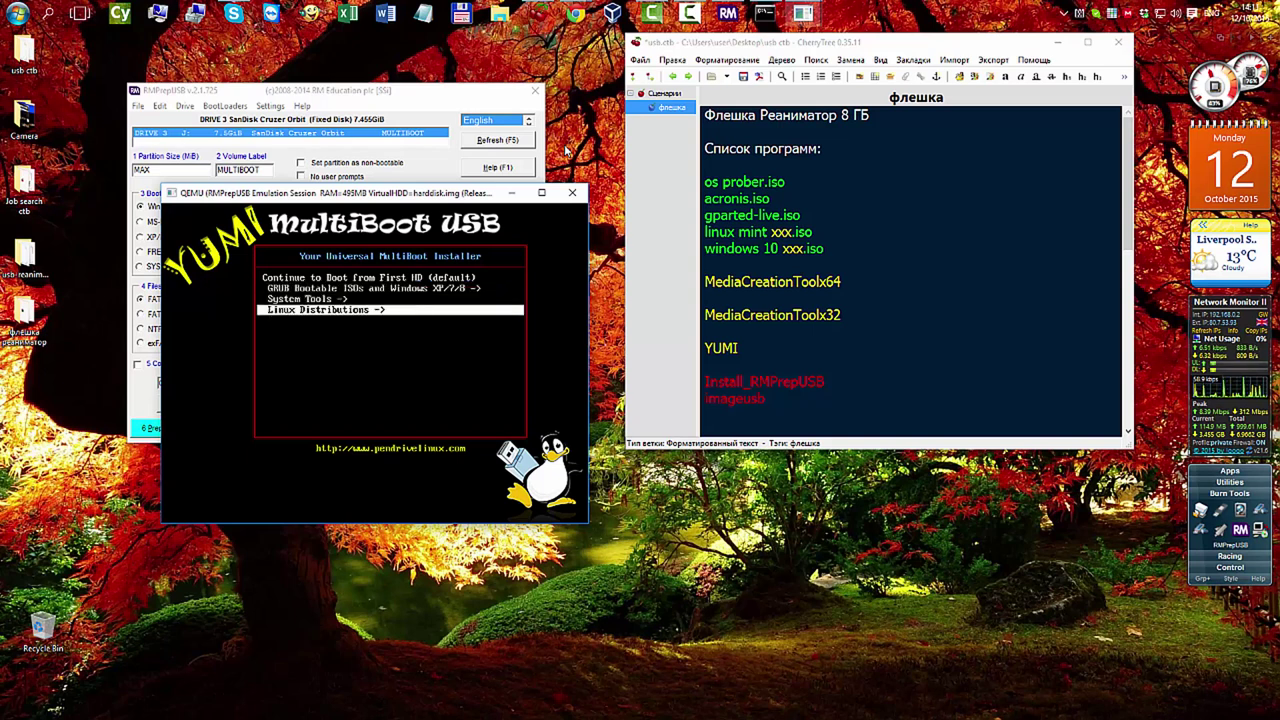
{"action": "key", "text": "Return"}
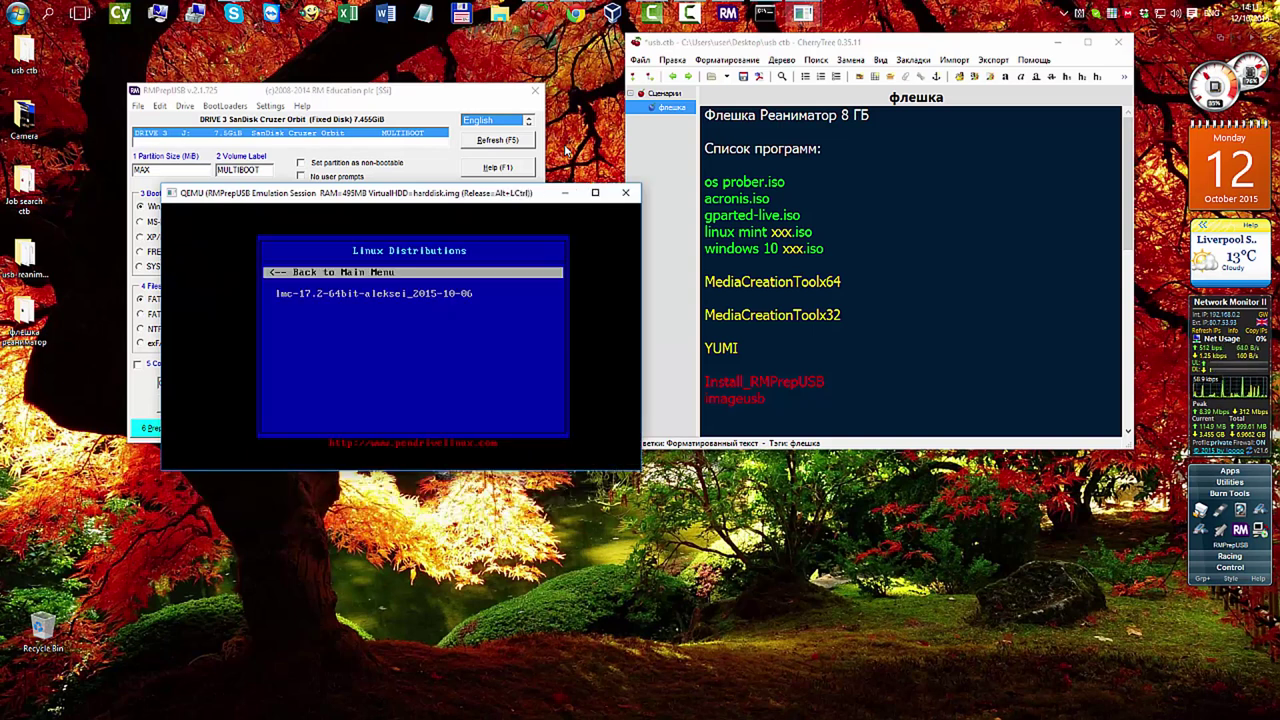
{"action": "key", "text": "Down"}
{"action": "key", "text": "Return"}
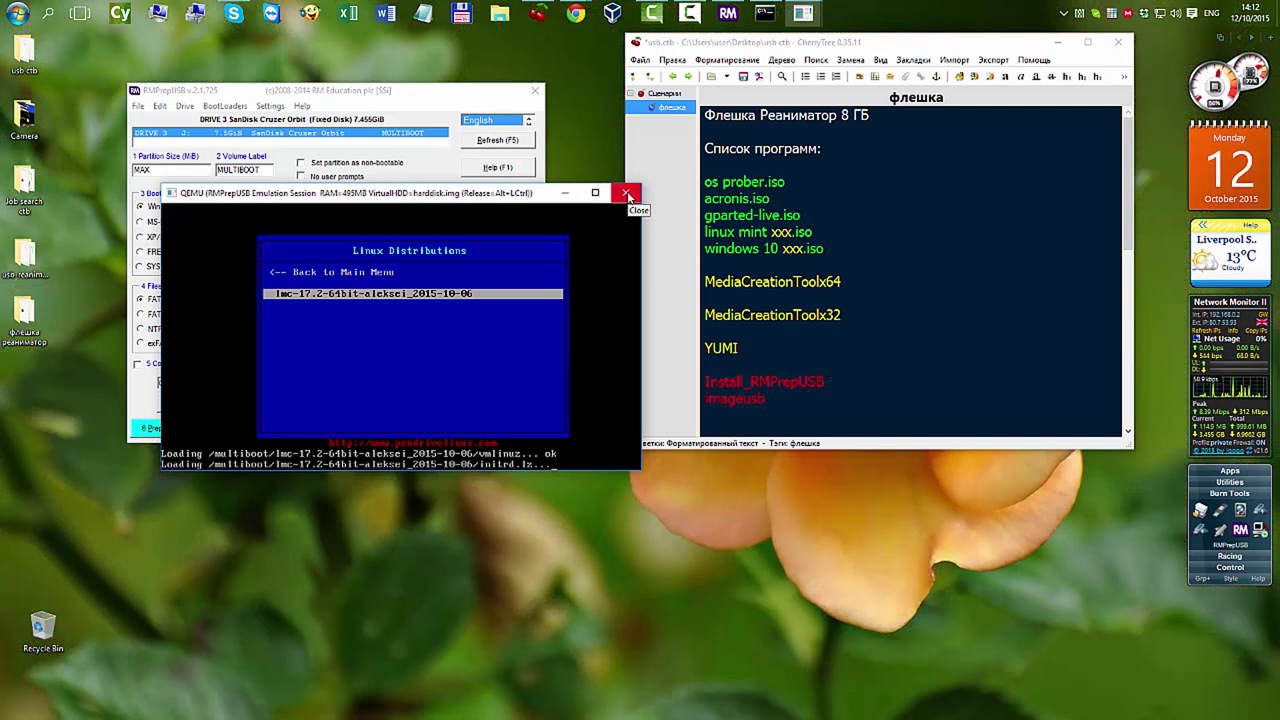
{"action": "left_click", "coordinate": [627, 194]}
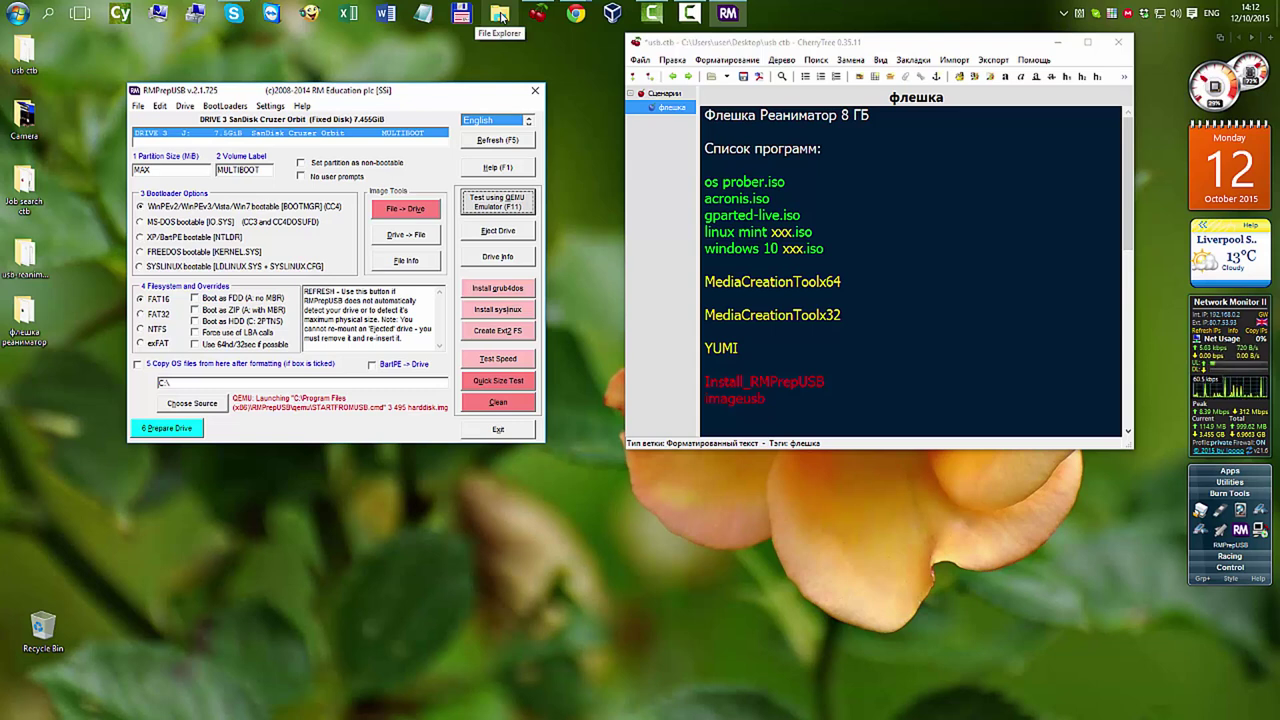
{"action": "left_click", "coordinate": [535, 92]}
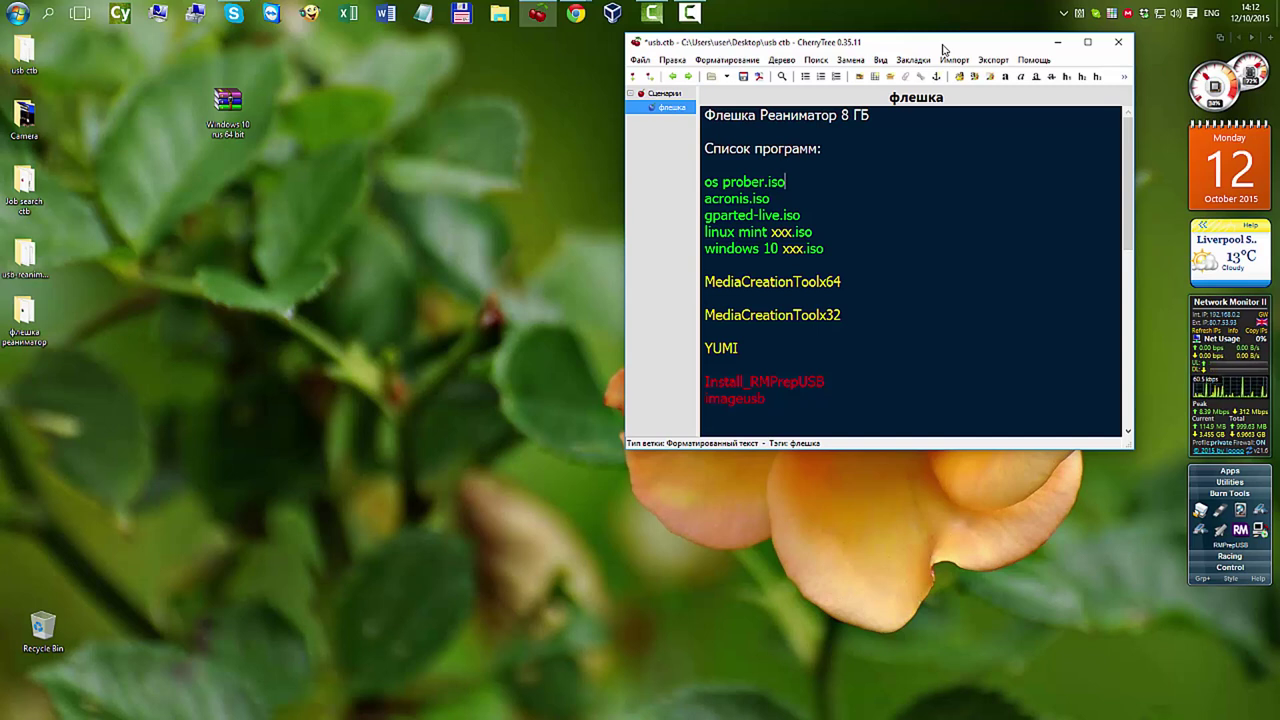
{"action": "left_click", "coordinate": [693, 13]}
{"action": "left_click", "coordinate": [396, 650]}
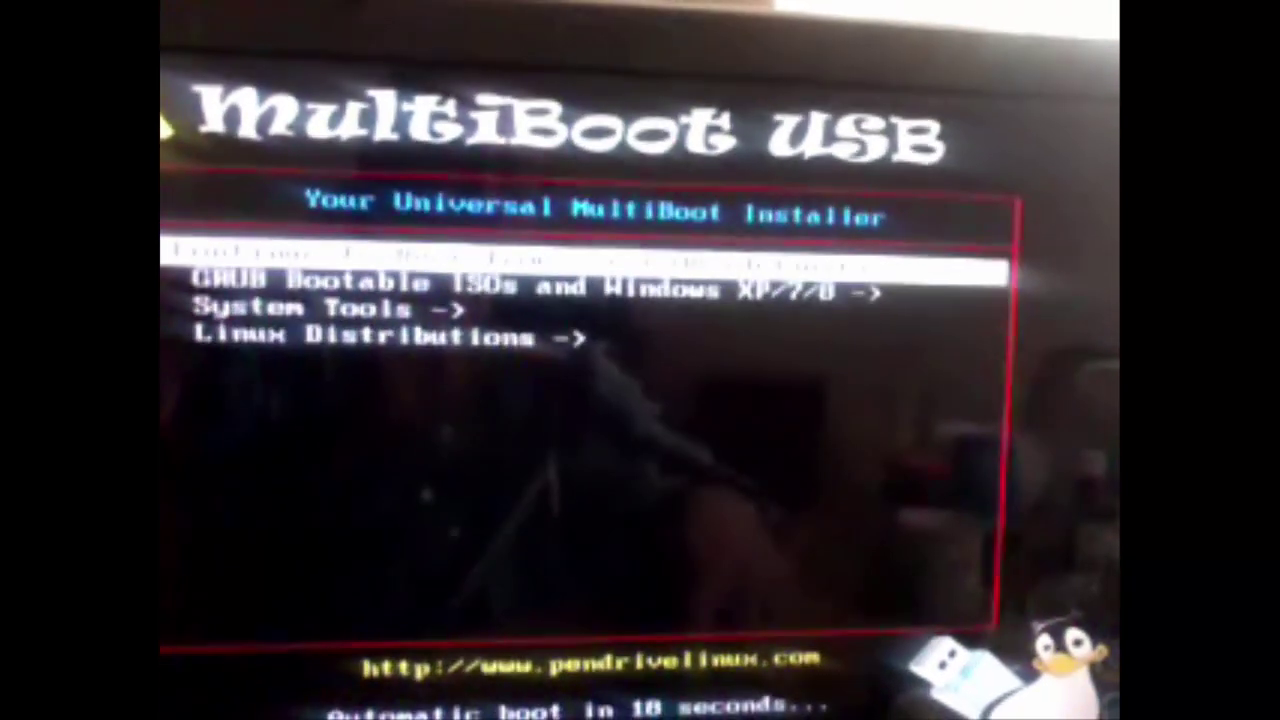
{"action": "key", "text": "Down"}
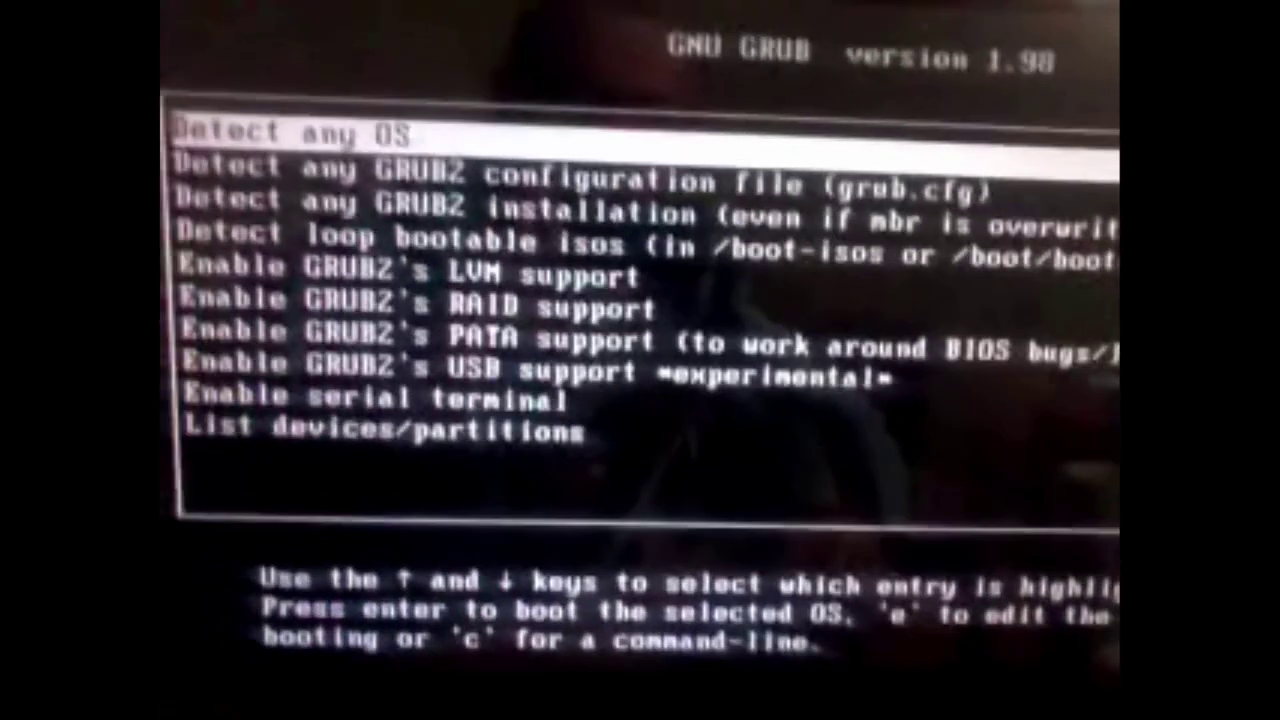
{"action": "key", "text": "Return"}
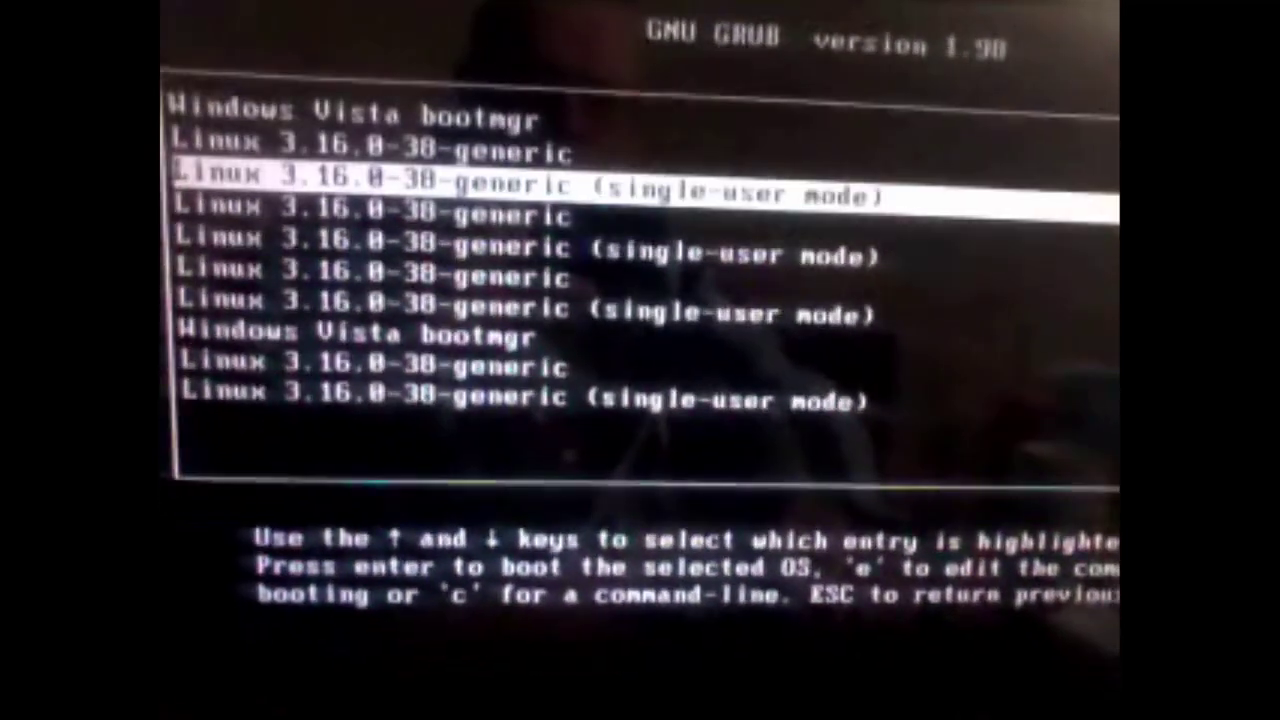
{"action": "key", "text": "Down"}
{"action": "key", "text": "Down"}
{"action": "key", "text": "Down"}
{"action": "key", "text": "Down"}
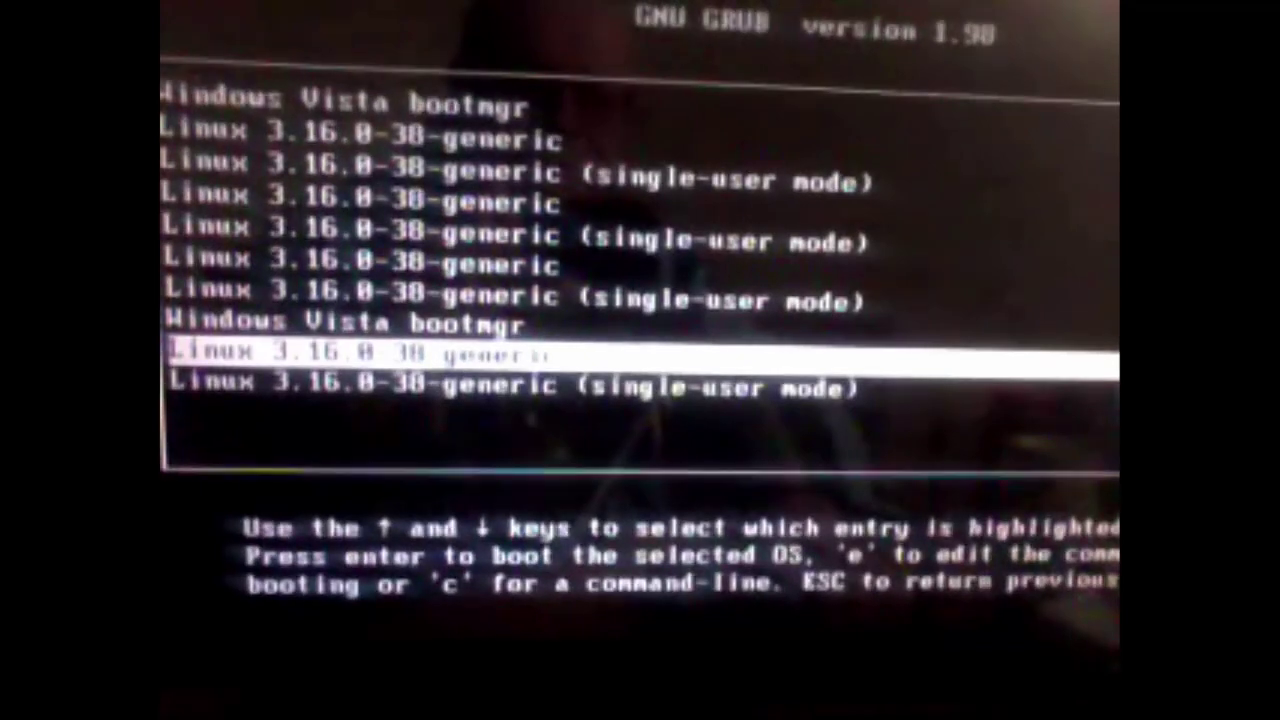
{"action": "key", "text": "Up"}
{"action": "key", "text": "Up"}
{"action": "key", "text": "Up"}
{"action": "key", "text": "Up"}
{"action": "key", "text": "Up"}
{"action": "key", "text": "Up"}
{"action": "key", "text": "Up"}
{"action": "key", "text": "Up"}
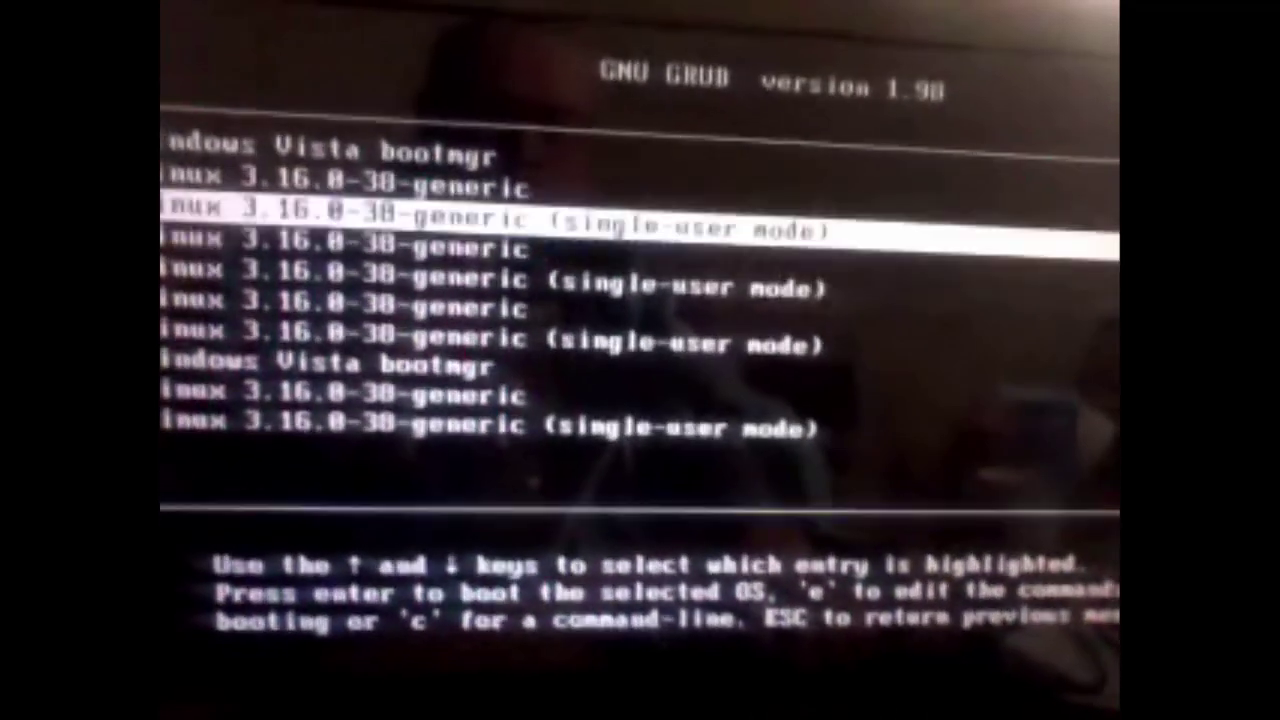
{"action": "key", "text": "Down"}
{"action": "key", "text": "Down"}
{"action": "key", "text": "Down"}
{"action": "key", "text": "Down"}
{"action": "key", "text": "Down"}
{"action": "key", "text": "Down"}
{"action": "key", "text": "Down"}
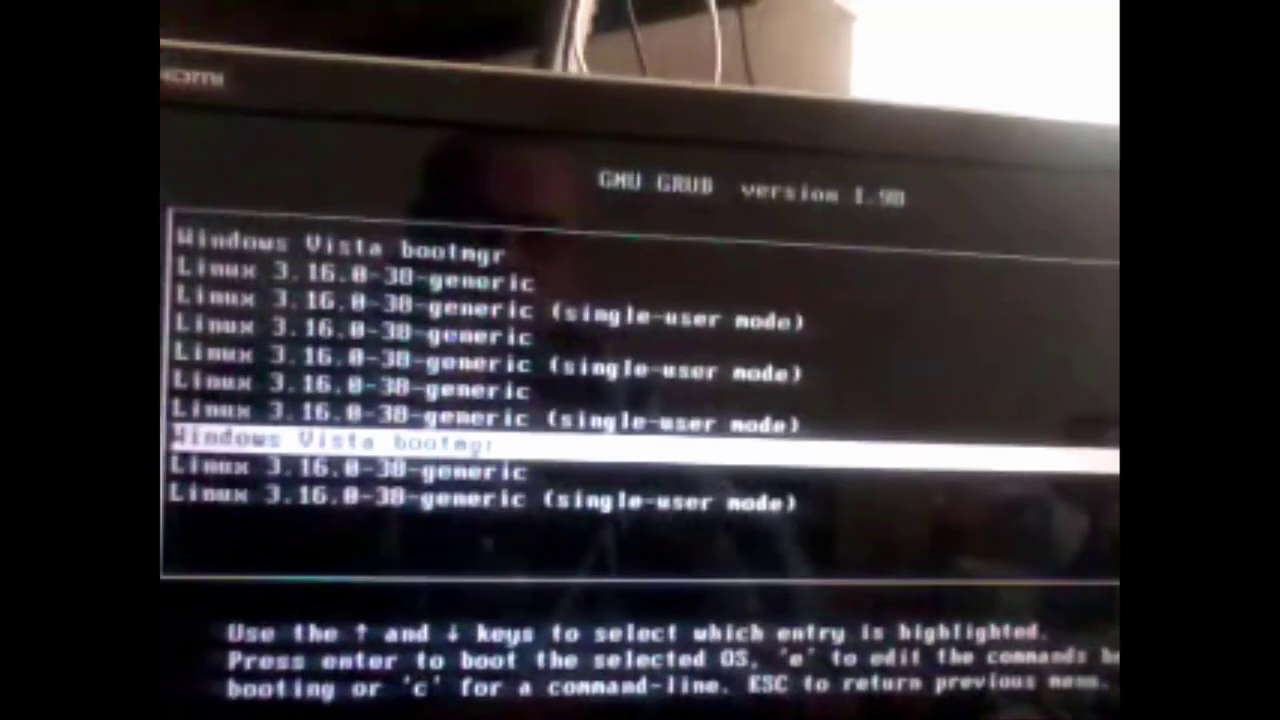
{"action": "key", "text": "Return"}
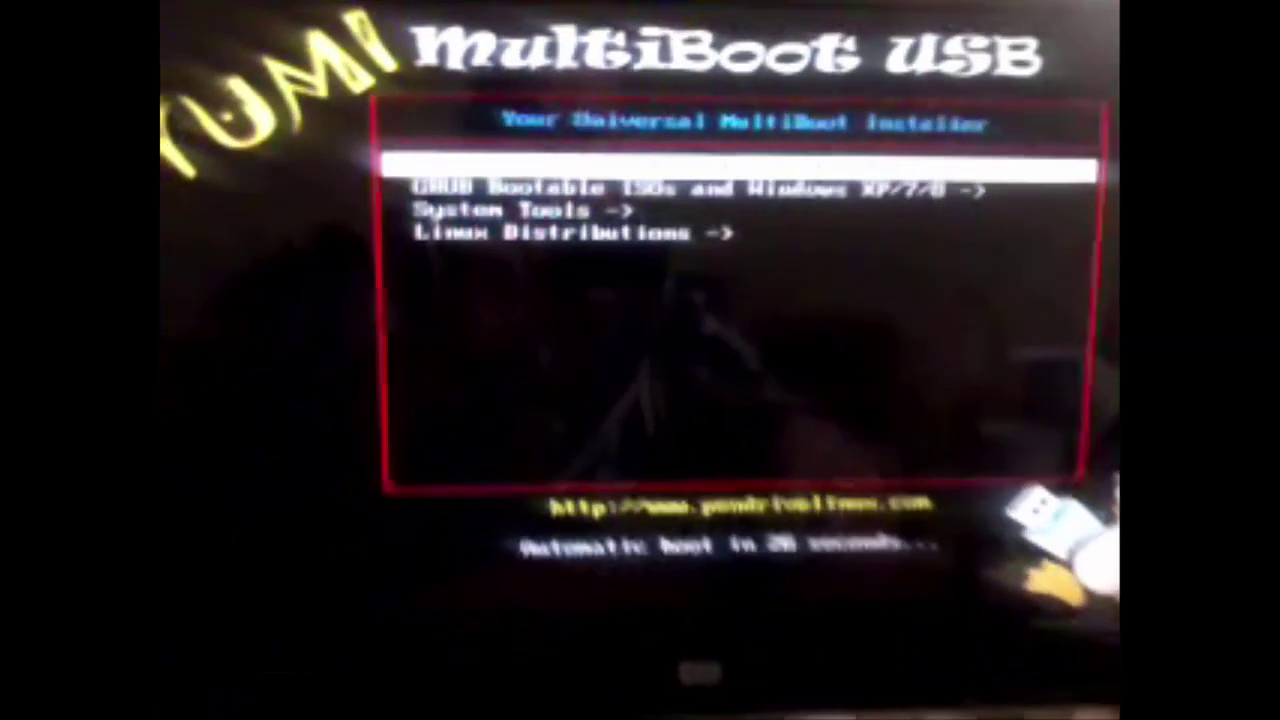
{"action": "key", "text": "Return"}
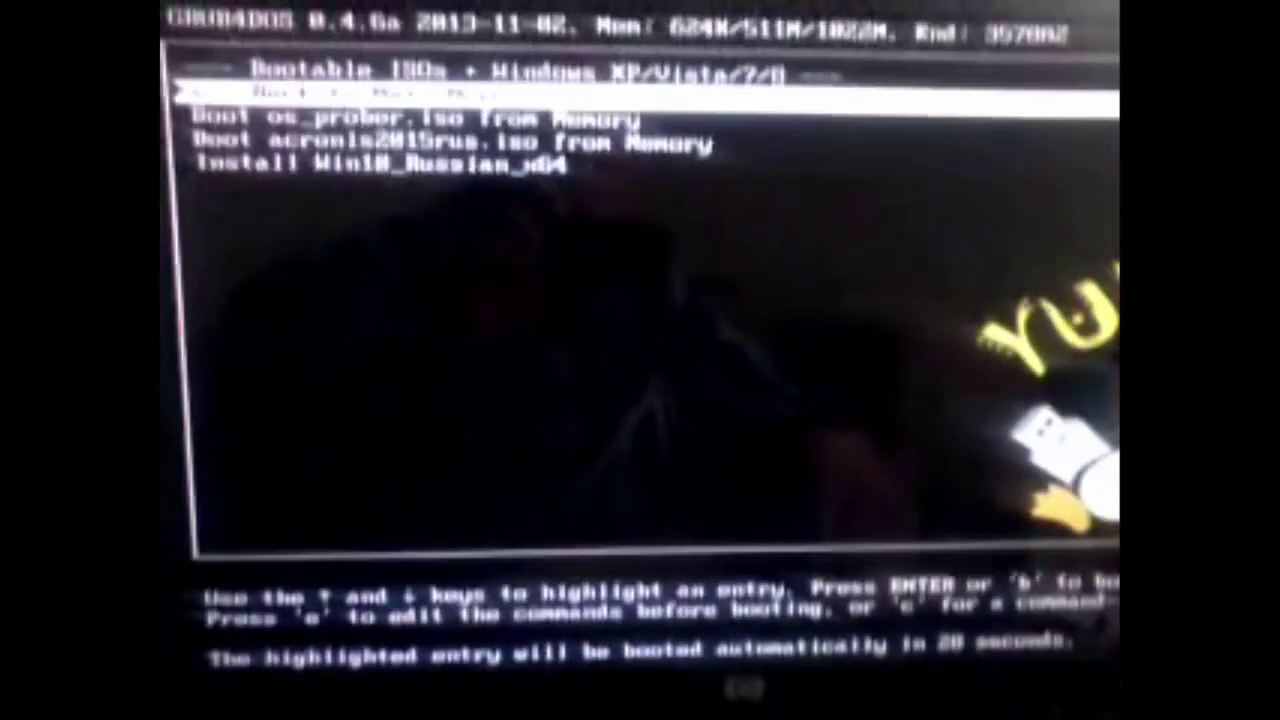
{"action": "key", "text": "Down"}
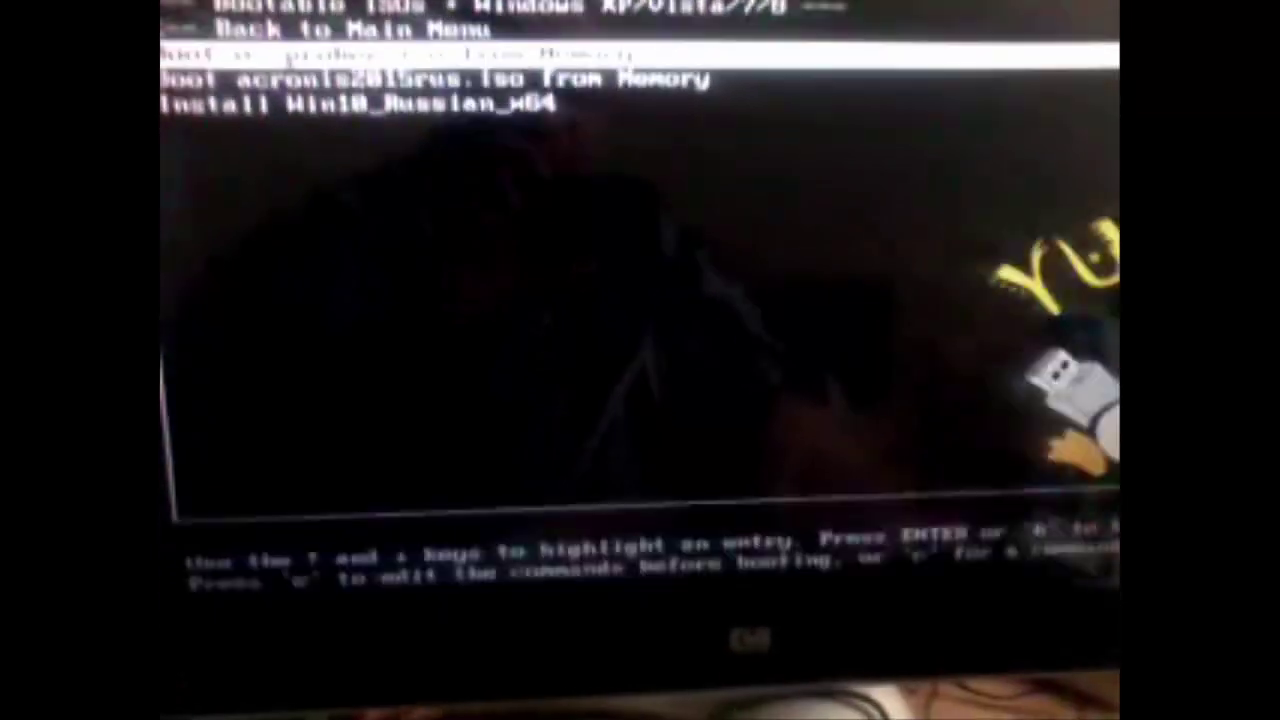
{"action": "key", "text": "Return"}
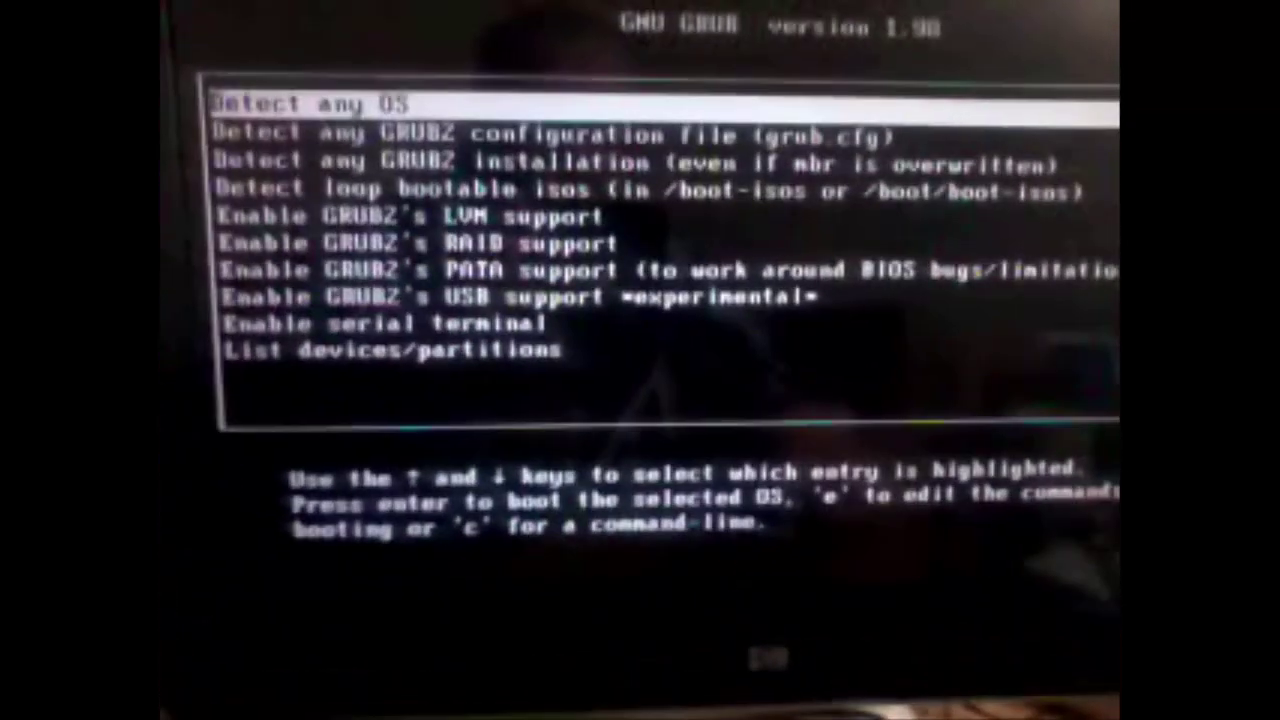
{"action": "key", "text": "Return"}
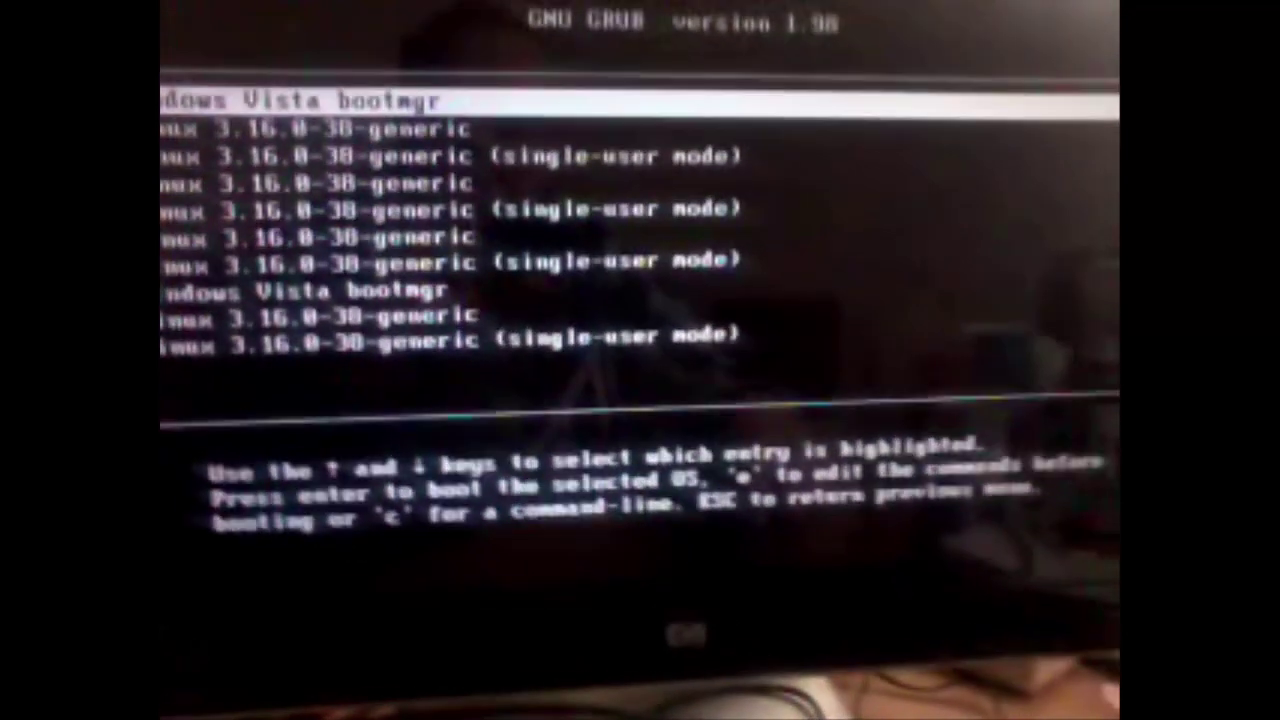
{"action": "key", "text": "Down"}
{"action": "key", "text": "Down"}
{"action": "key", "text": "Down"}
{"action": "key", "text": "Down"}
{"action": "key", "text": "Down"}
{"action": "key", "text": "Down"}
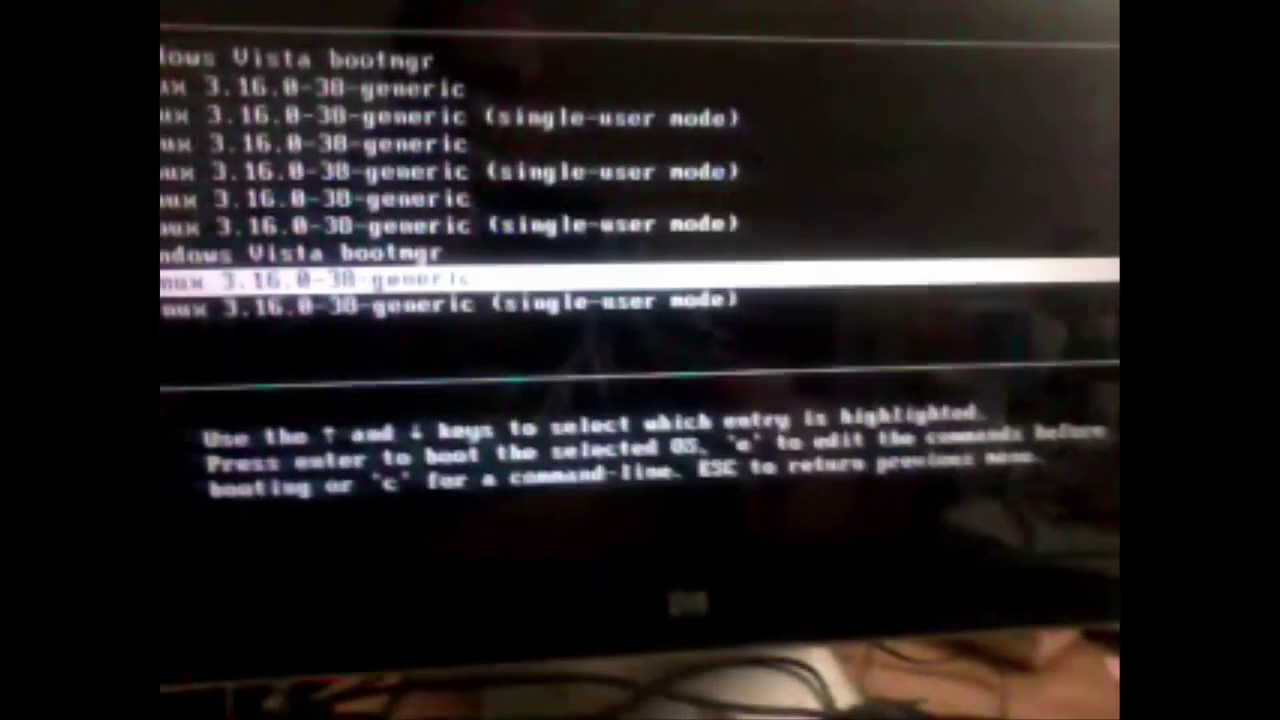
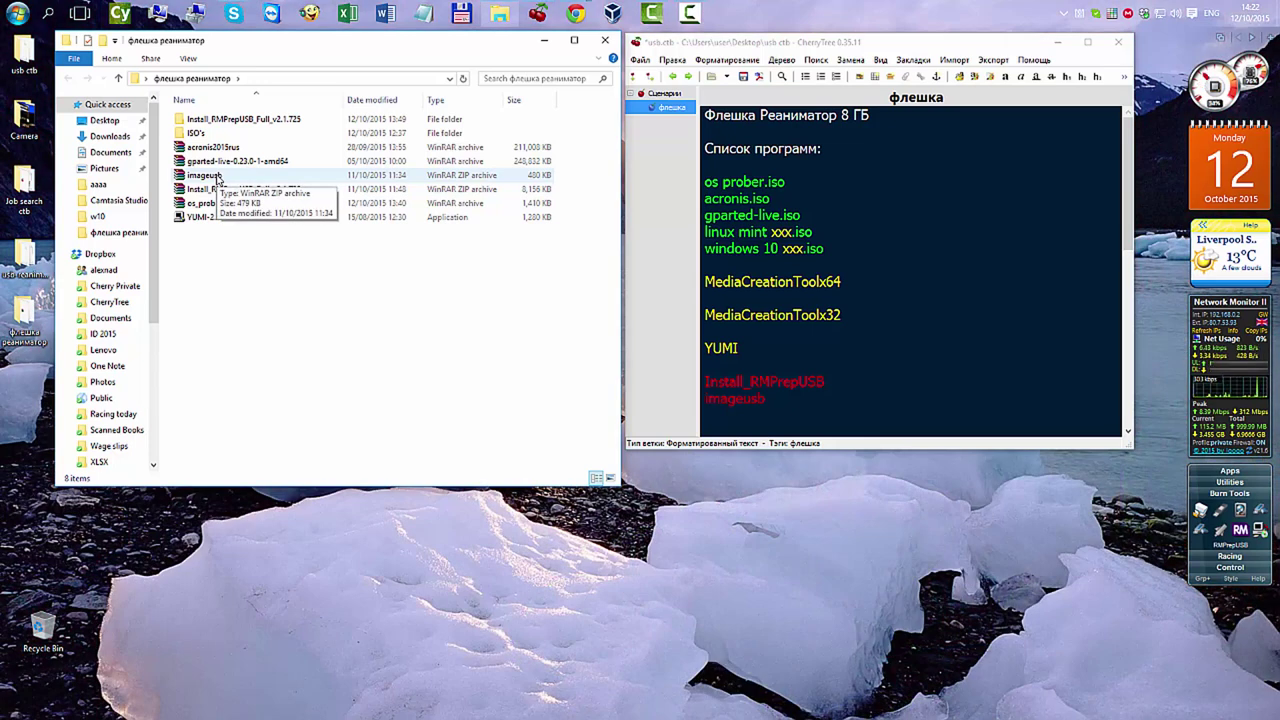
Step: Extract the imageusb ZIP archive into its own imageusb folder with WinRAR
{"action": "left_click", "coordinate": [217, 178]}
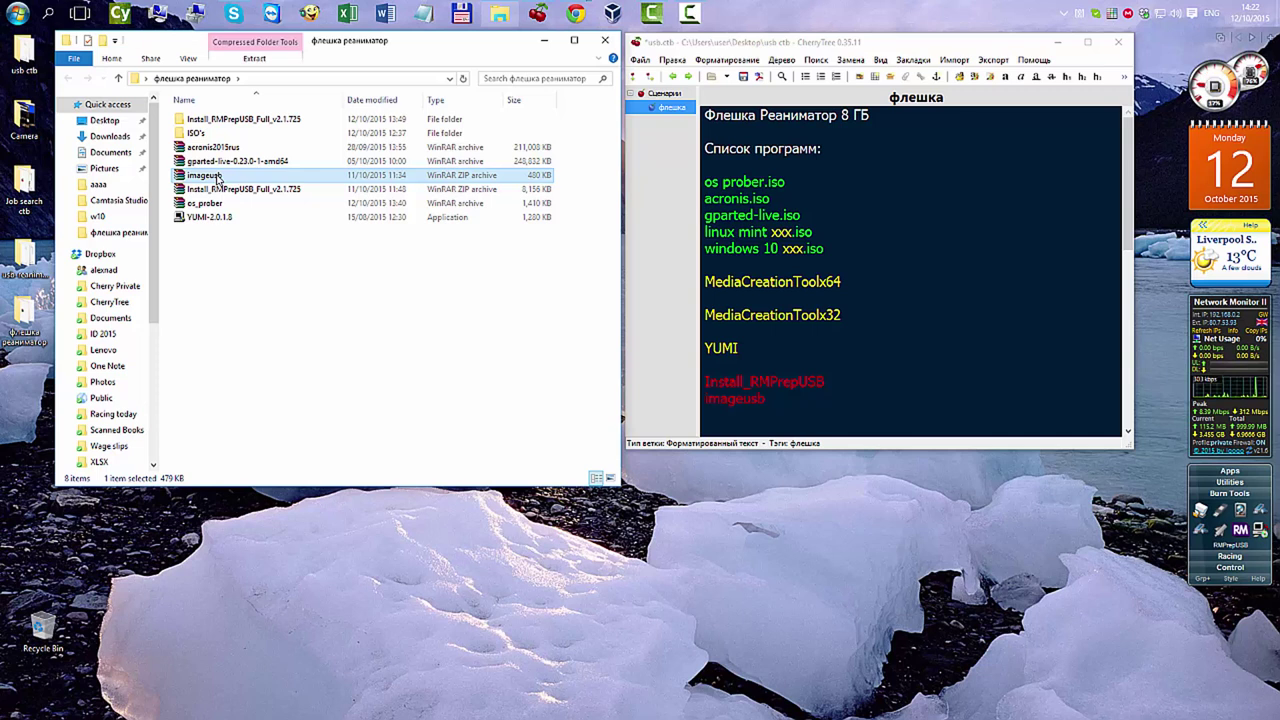
{"action": "right_click", "coordinate": [217, 178]}
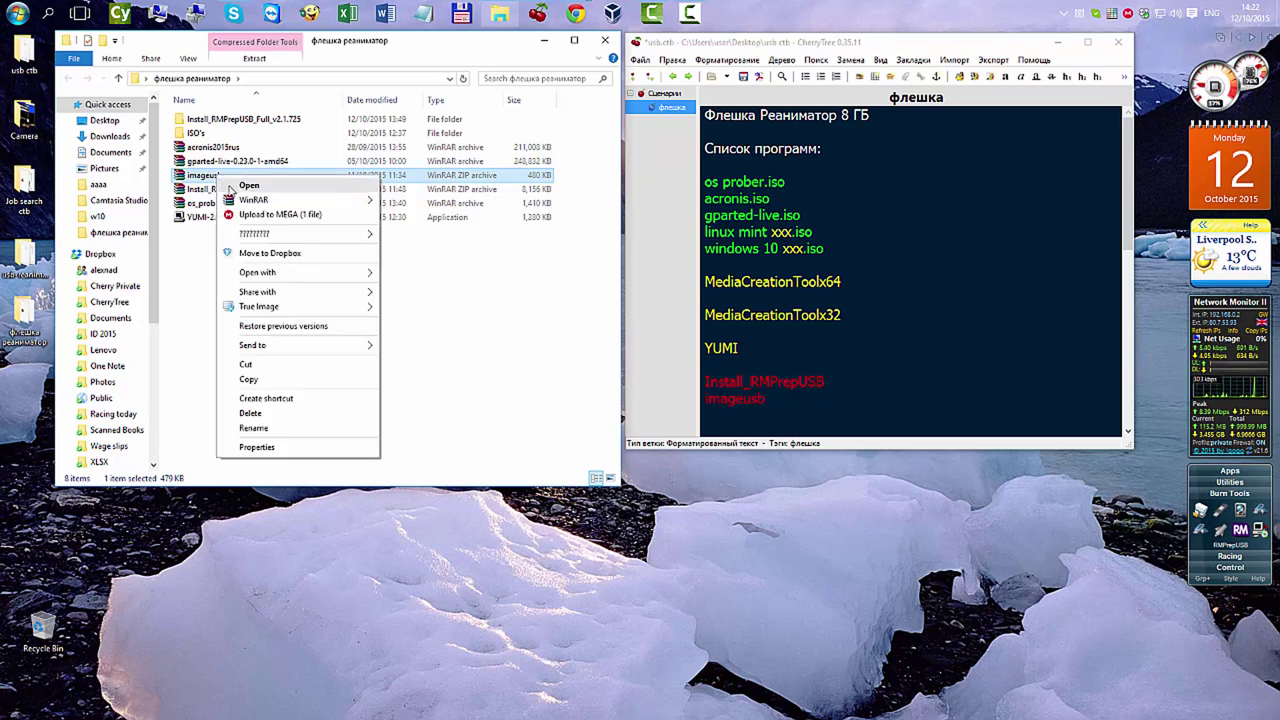
{"action": "mouse_move", "coordinate": [271, 201]}
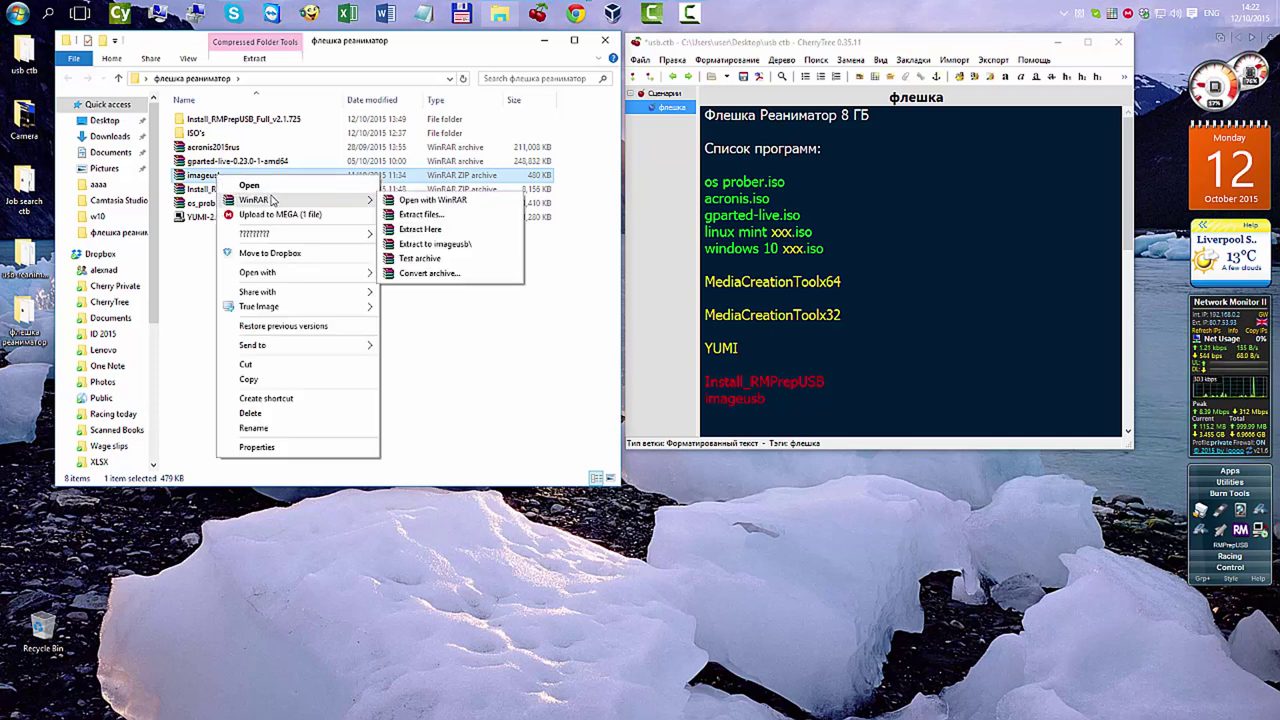
{"action": "left_click", "coordinate": [448, 245]}
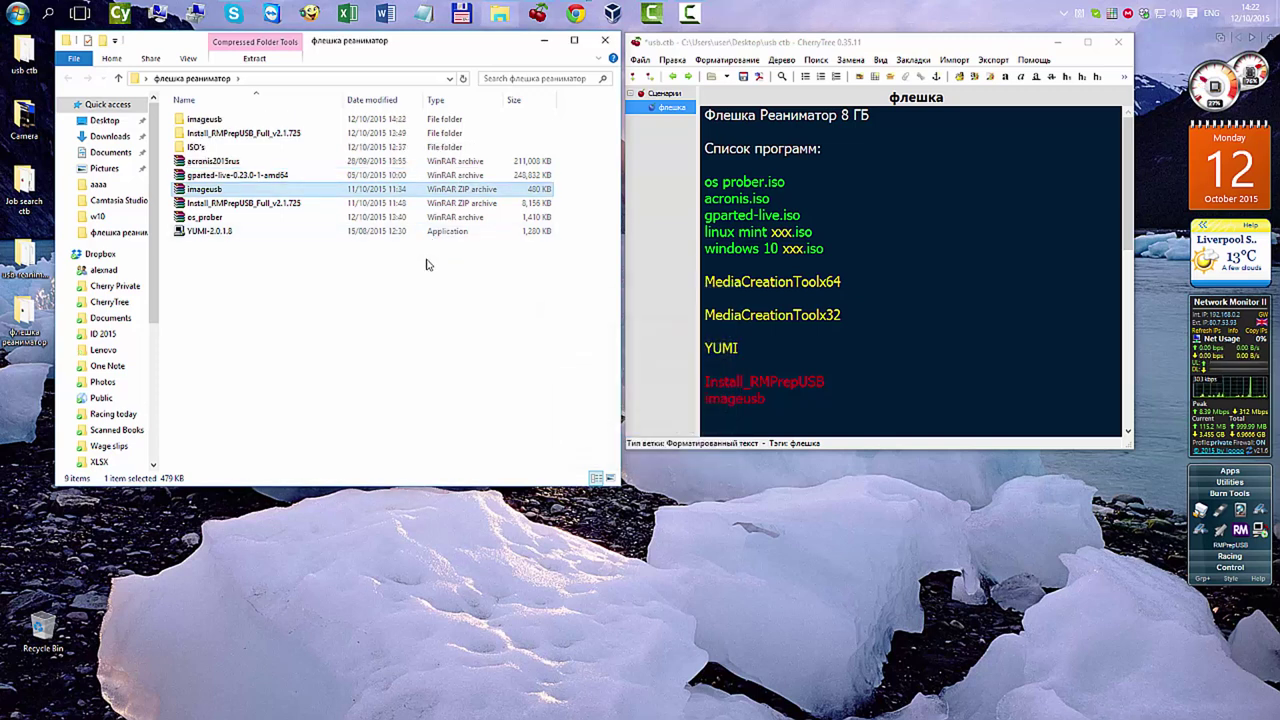
Step: Open the extracted imageusb folder and launch the imageUSB application
{"action": "double_click", "coordinate": [224, 120]}
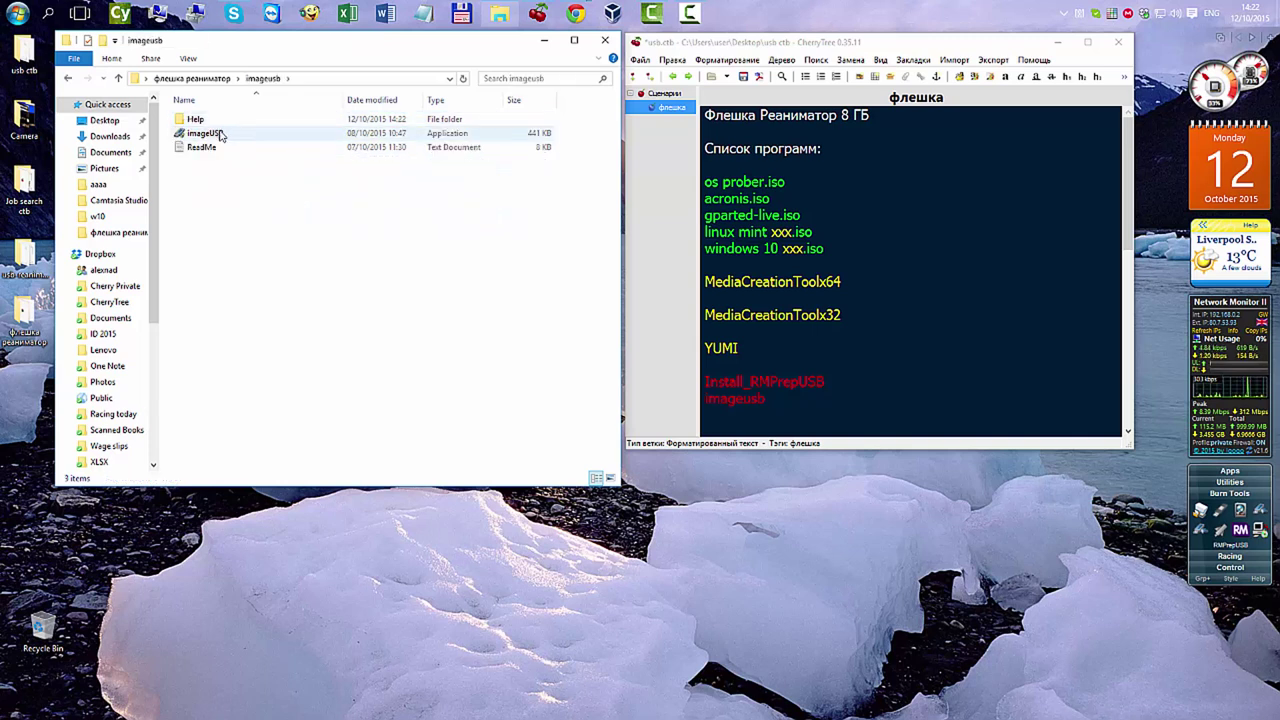
{"action": "left_click", "coordinate": [215, 136]}
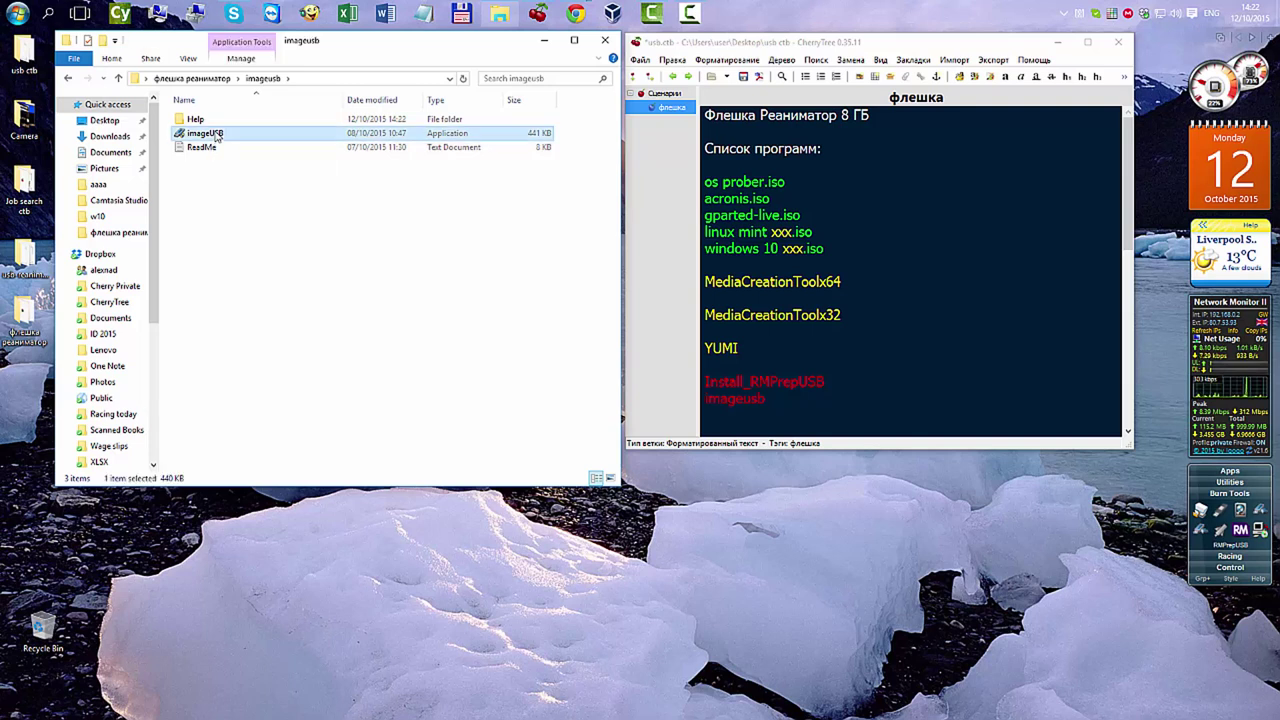
{"action": "double_click", "coordinate": [215, 136]}
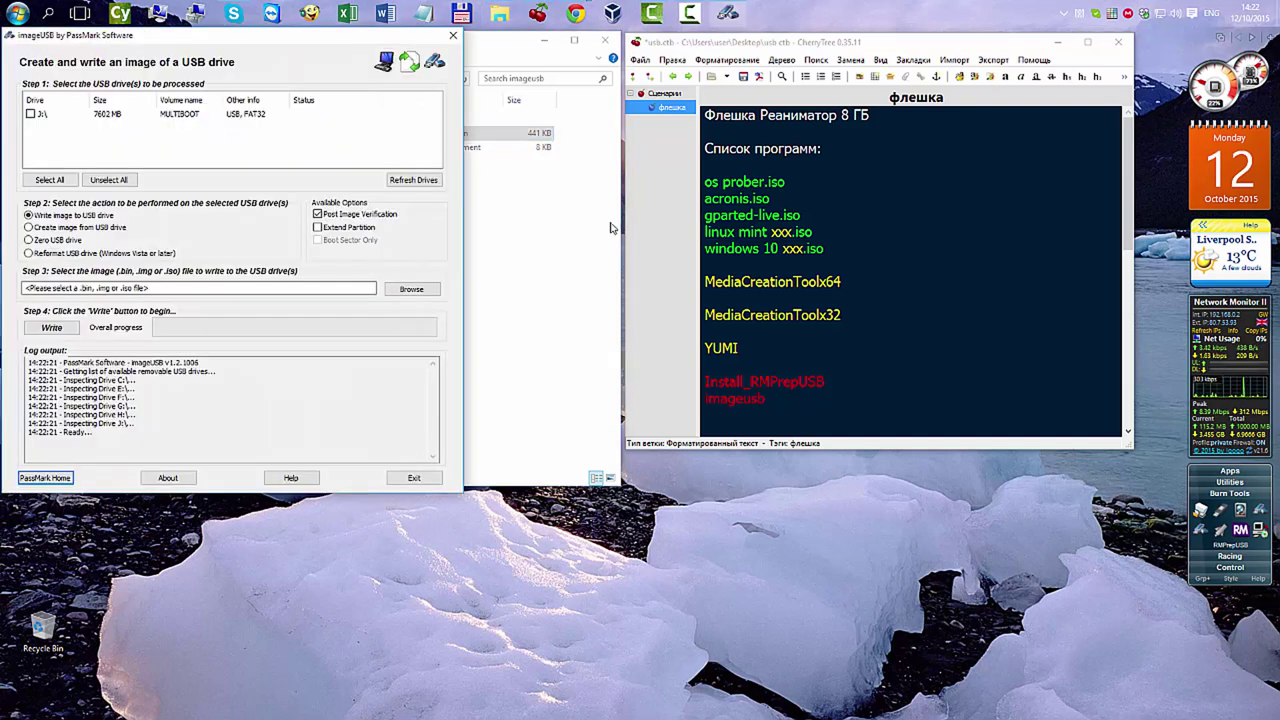
Step: Close the imageusb folder window and move the imageUSB window clear of the desktop icons
{"action": "left_click", "coordinate": [603, 43]}
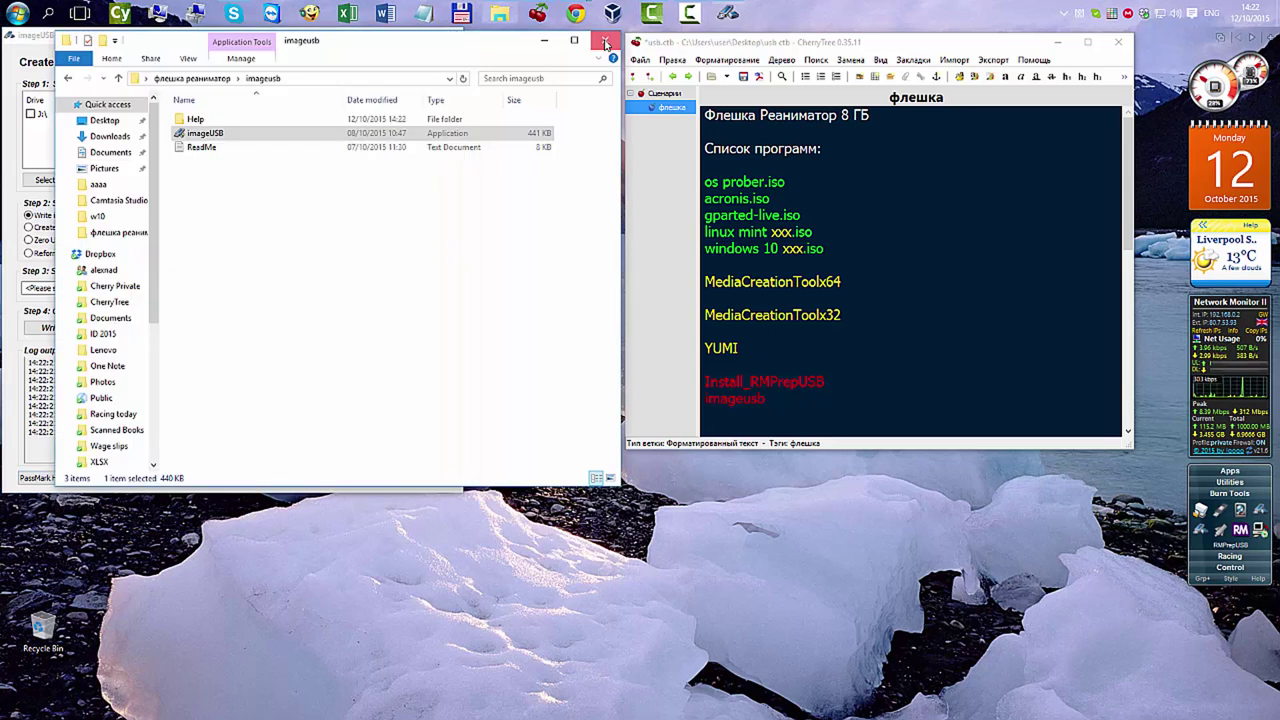
{"action": "left_click", "coordinate": [605, 42]}
{"action": "left_click_drag", "start_coordinate": [354, 41], "coordinate": [439, 51]}
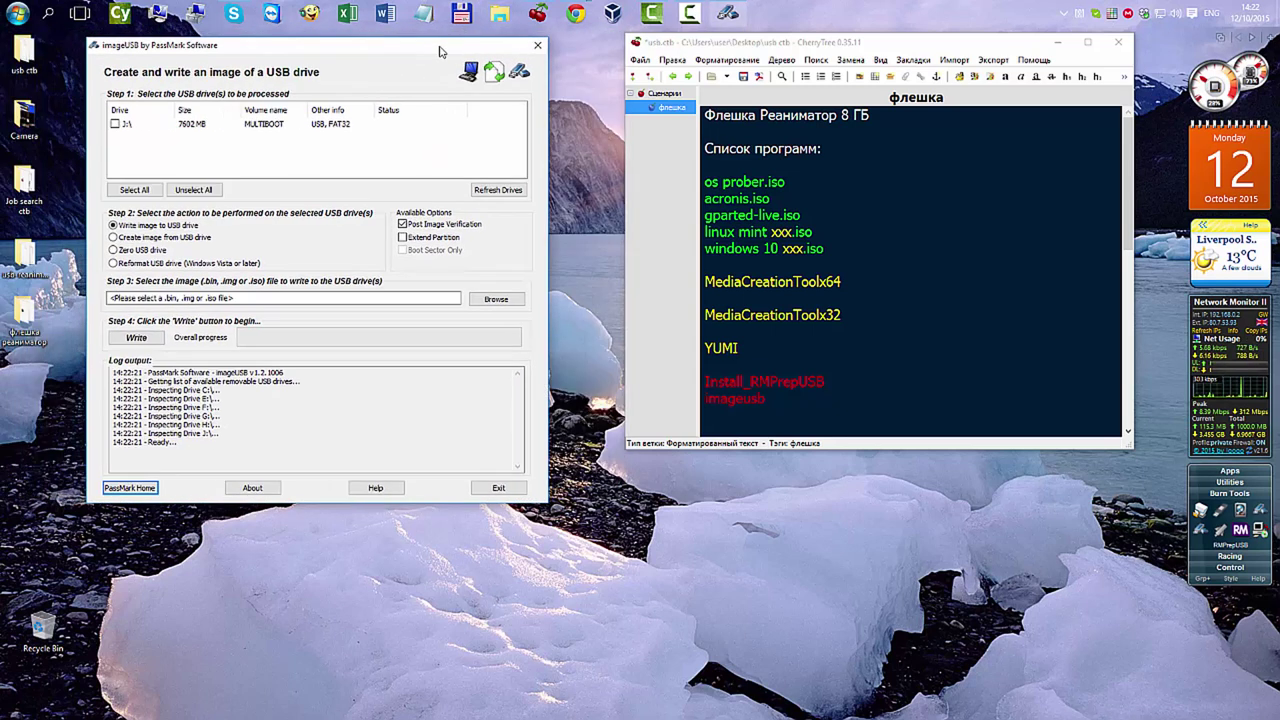
Step: Recolour the imageusb line in the CherryTree program list from the palette's green
{"action": "left_click_drag", "start_coordinate": [704, 398], "coordinate": [764, 399]}
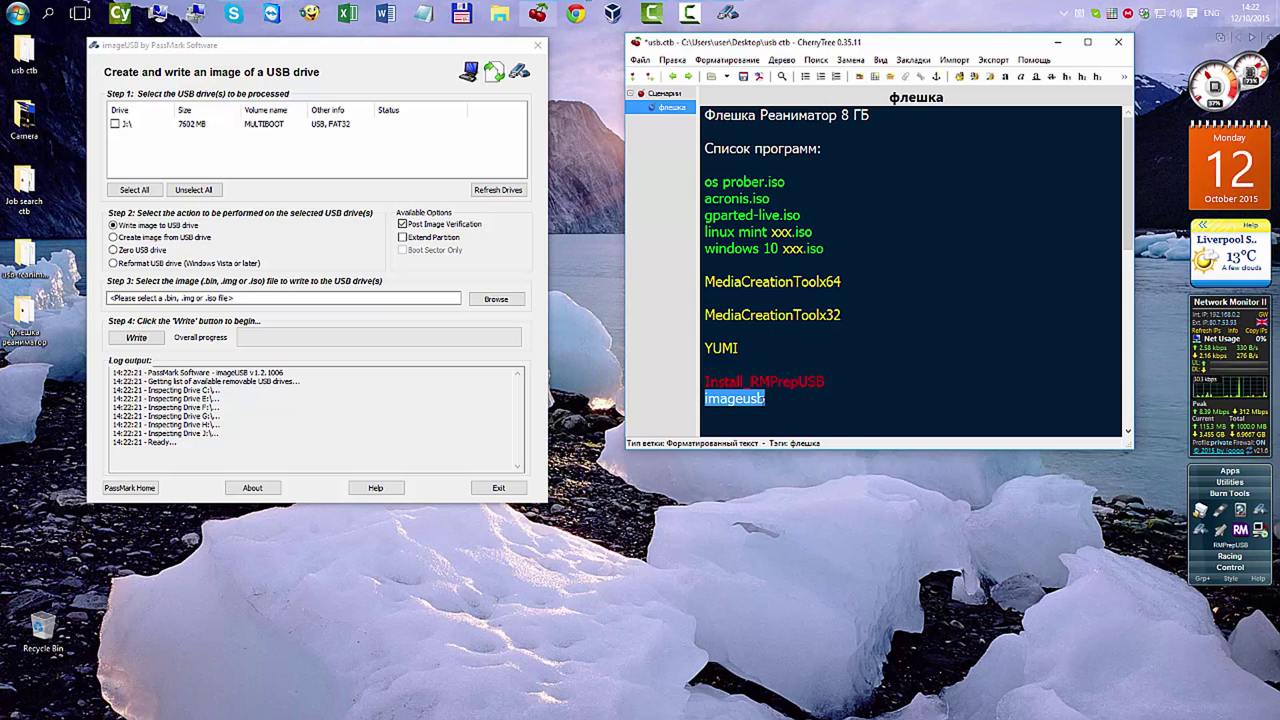
{"action": "left_click", "coordinate": [975, 77]}
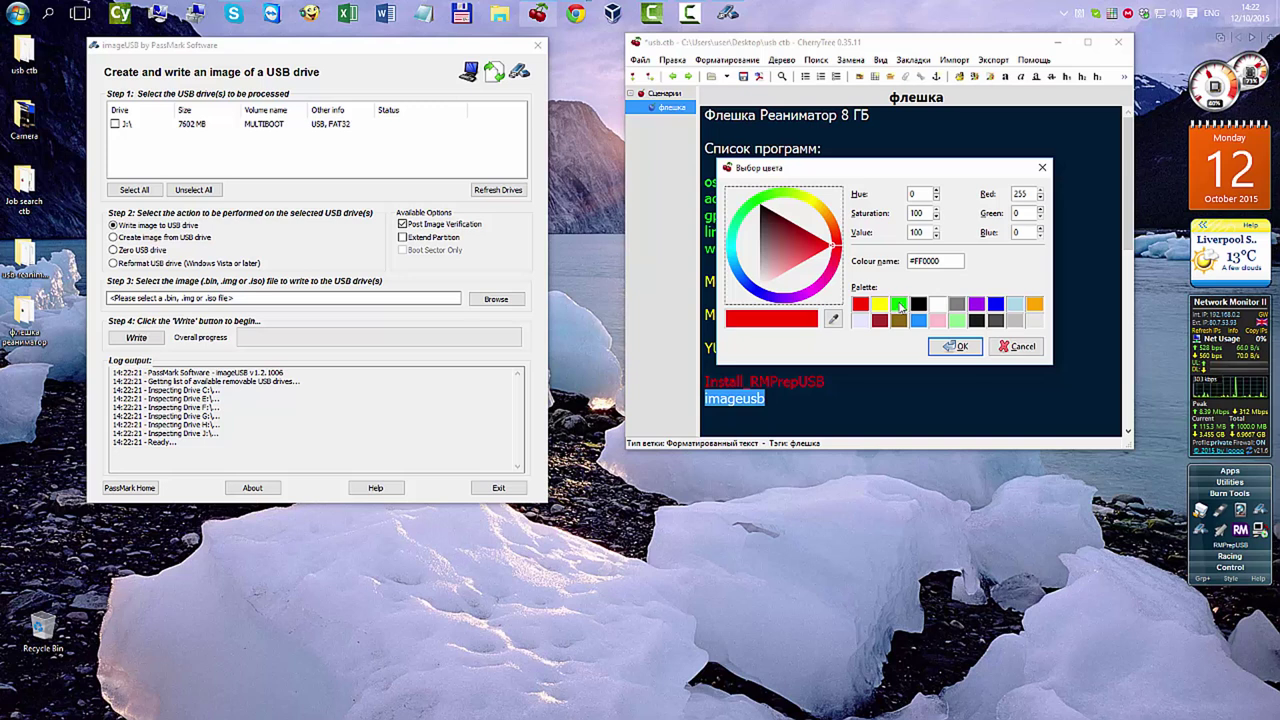
{"action": "left_click", "coordinate": [899, 304]}
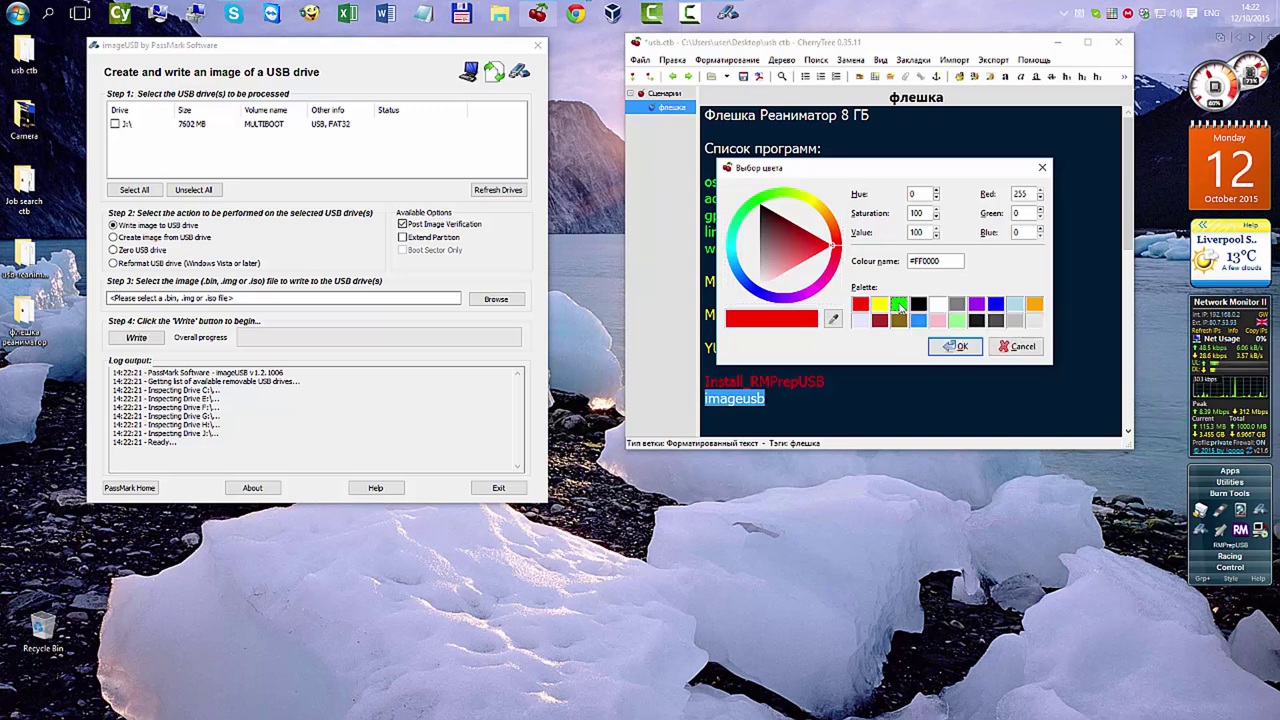
{"action": "left_click", "coordinate": [958, 346]}
{"action": "left_click", "coordinate": [766, 398]}
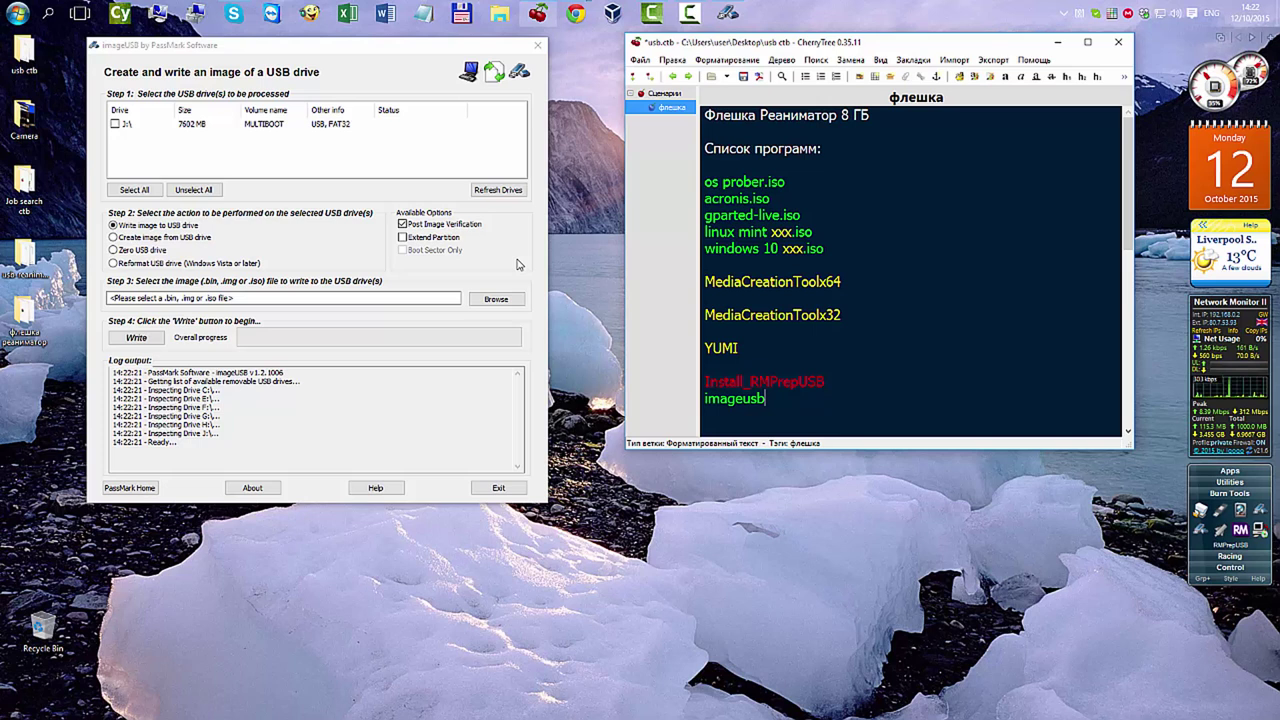
Step: Select the MULTIBOOT drive J: in imageUSB and set the action to Create image from USB drive
{"action": "left_click", "coordinate": [116, 124]}
{"action": "left_click", "coordinate": [116, 124]}
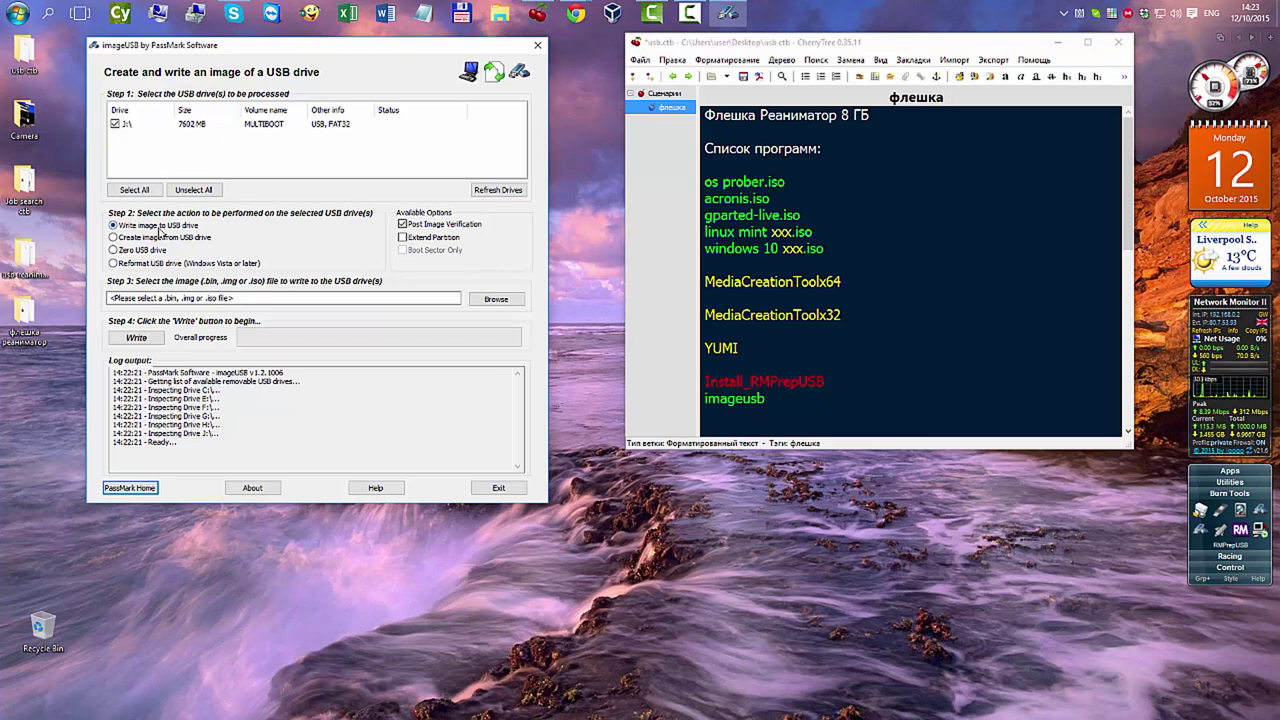
{"action": "mouse_move", "coordinate": [150, 233]}
{"action": "left_click", "coordinate": [114, 238]}
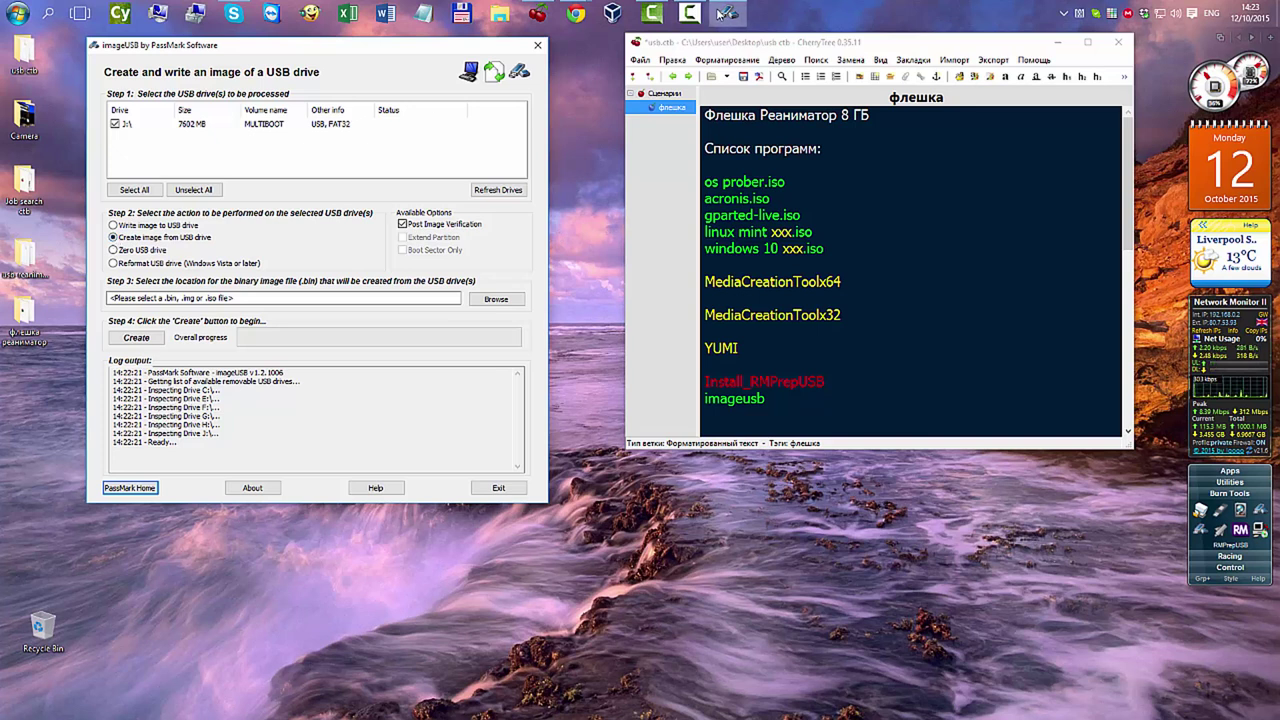
{"action": "left_click", "coordinate": [691, 13]}
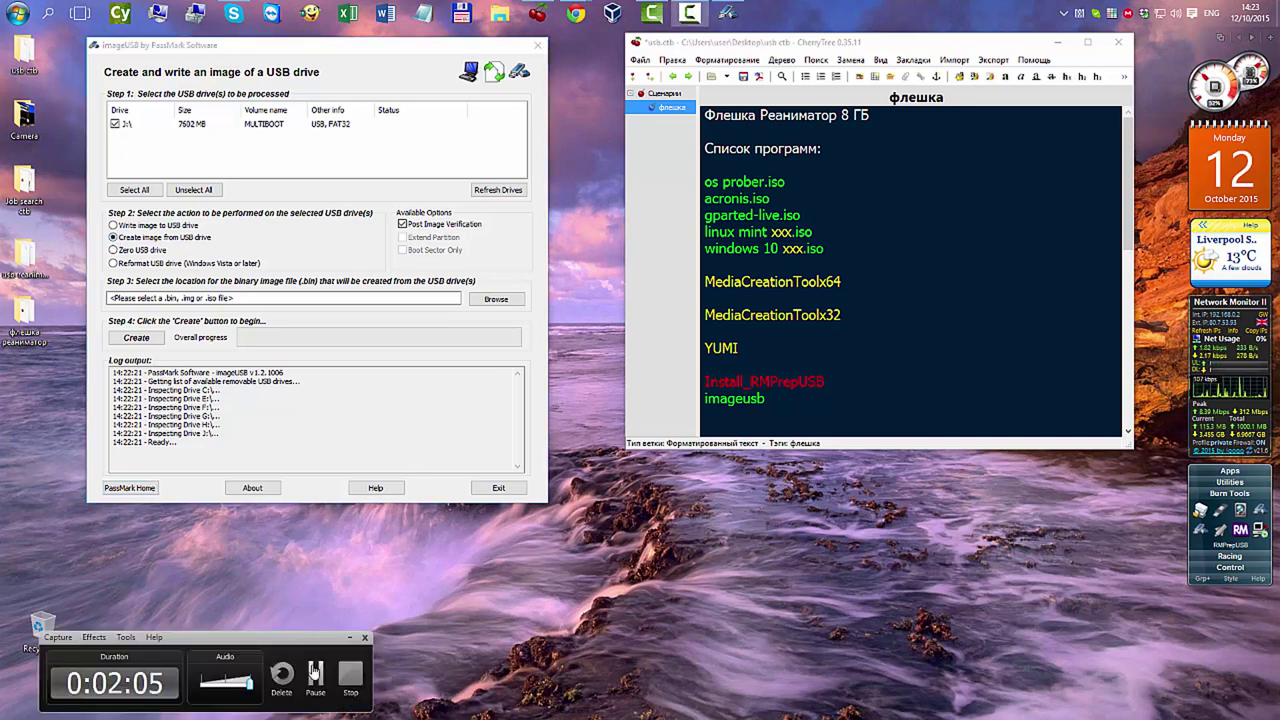
{"action": "left_click", "coordinate": [315, 676]}
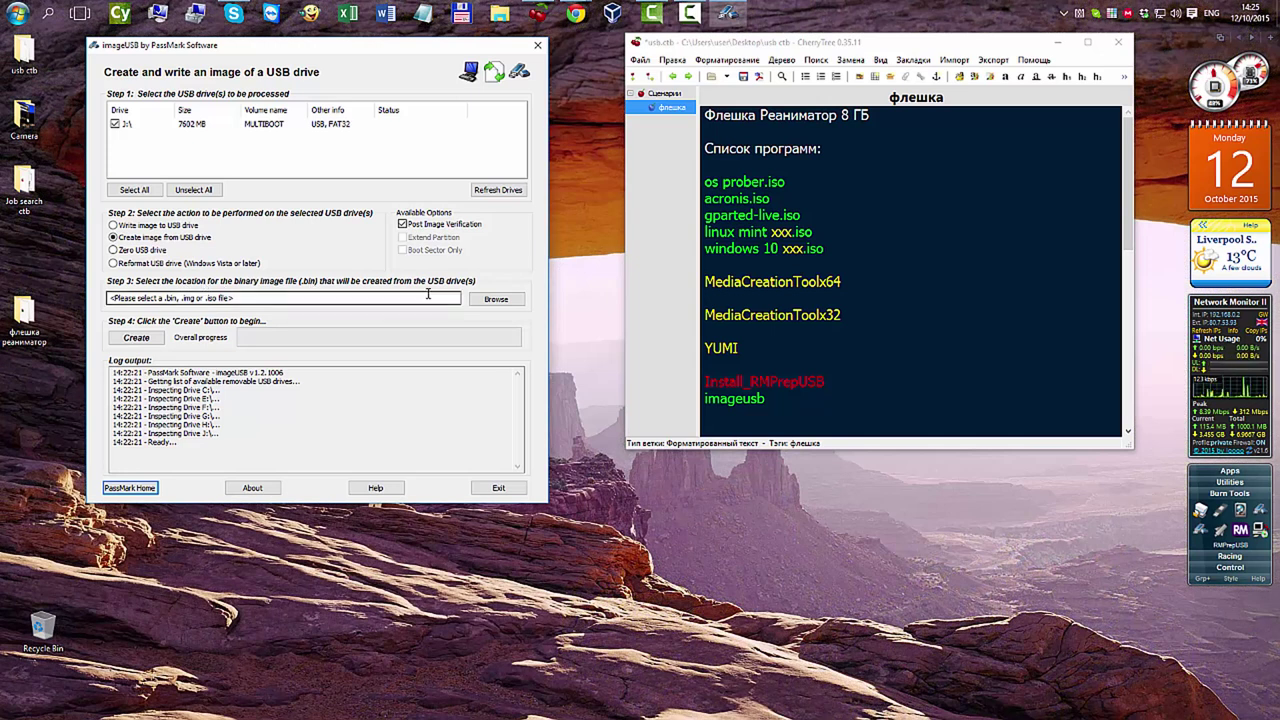
Step: Set the image destination to a bin file named reanimator on the Desktop
{"action": "left_click", "coordinate": [496, 300]}
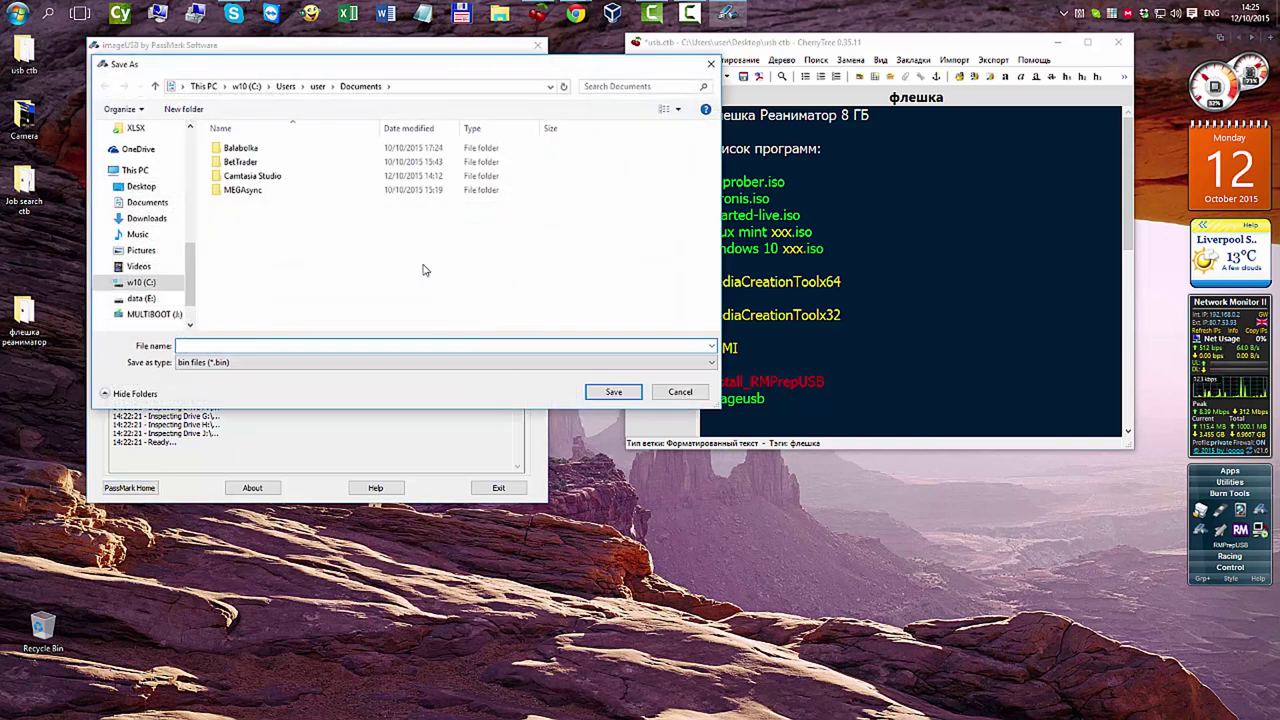
{"action": "left_click", "coordinate": [150, 188]}
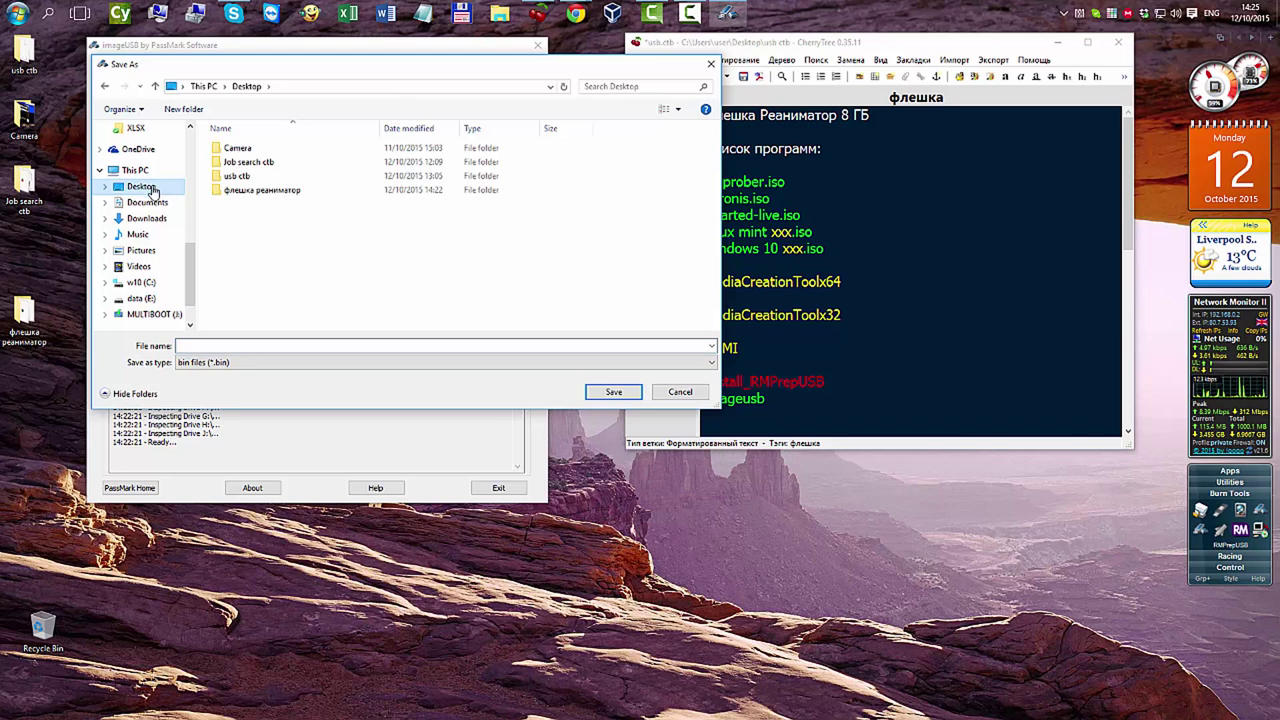
{"action": "left_click", "coordinate": [226, 344]}
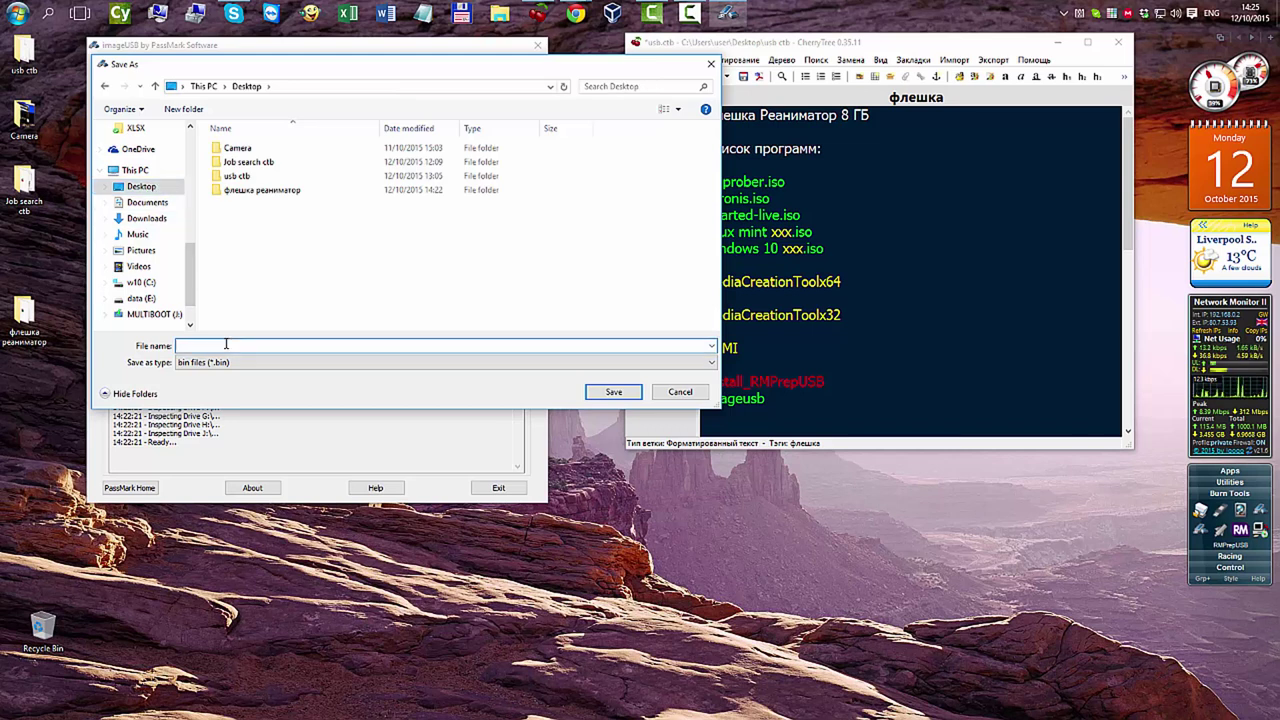
{"action": "type", "text": "res"}
{"action": "type", "text": "nim"}
{"action": "type", "text": "ator"}
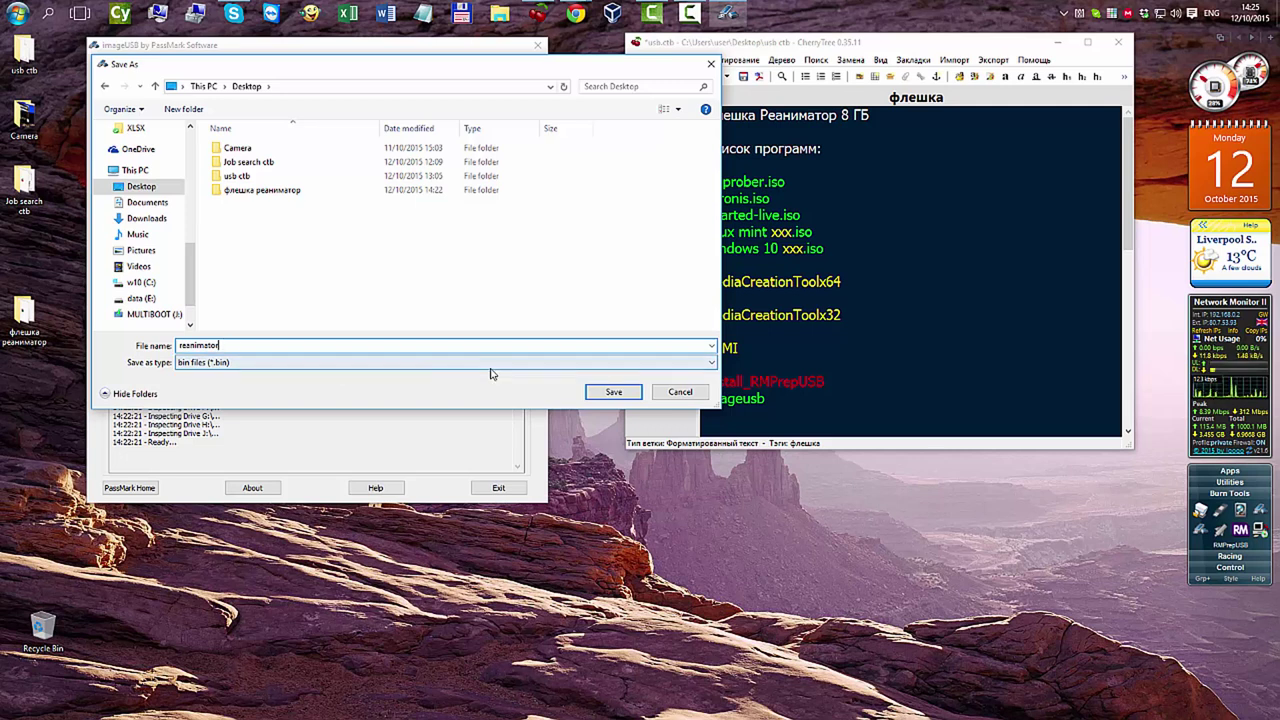
{"action": "left_click", "coordinate": [613, 392]}
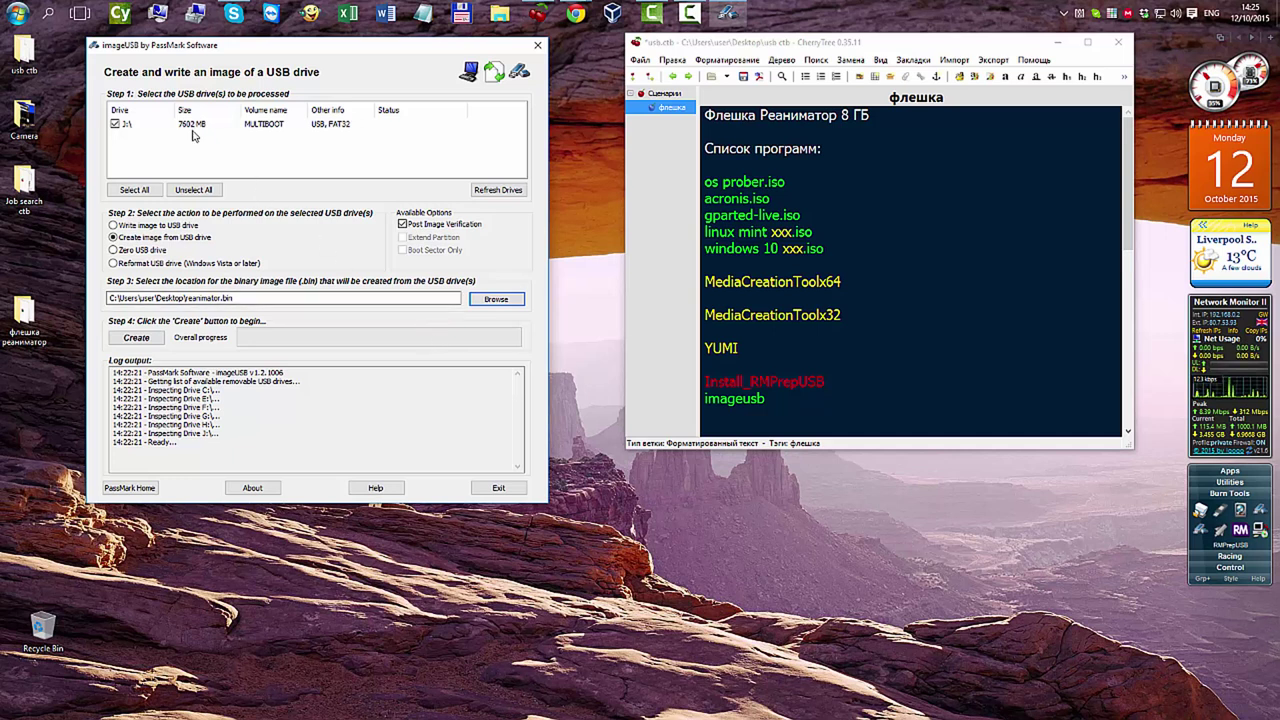
Step: Start creating the image of drive J: and confirm the source and destination
{"action": "left_click", "coordinate": [136, 339]}
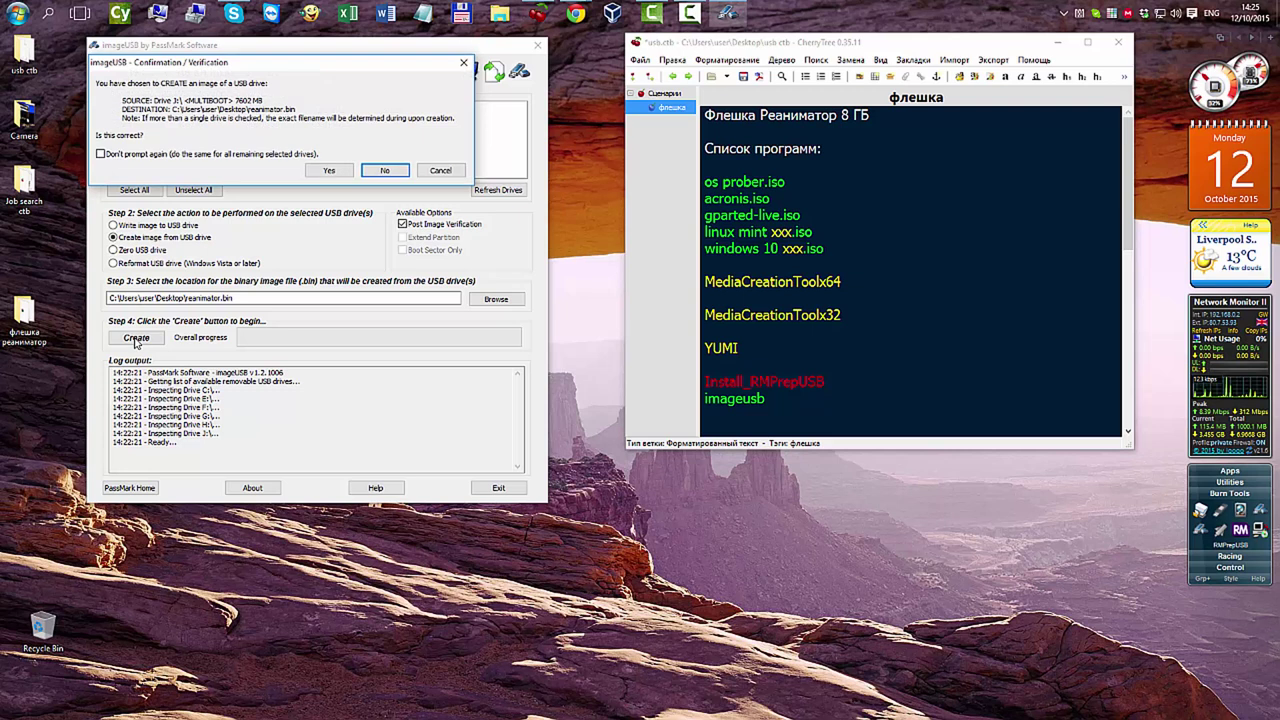
{"action": "left_click", "coordinate": [332, 171]}
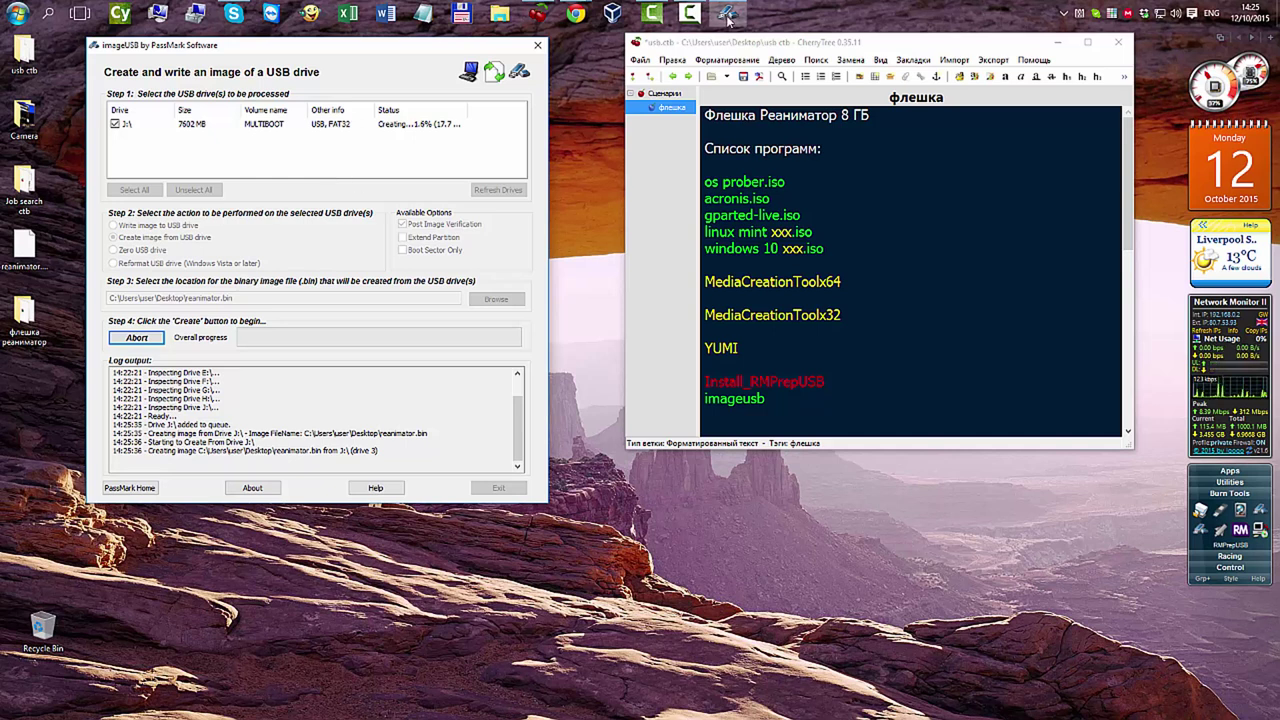
{"action": "mouse_move", "coordinate": [731, 17]}
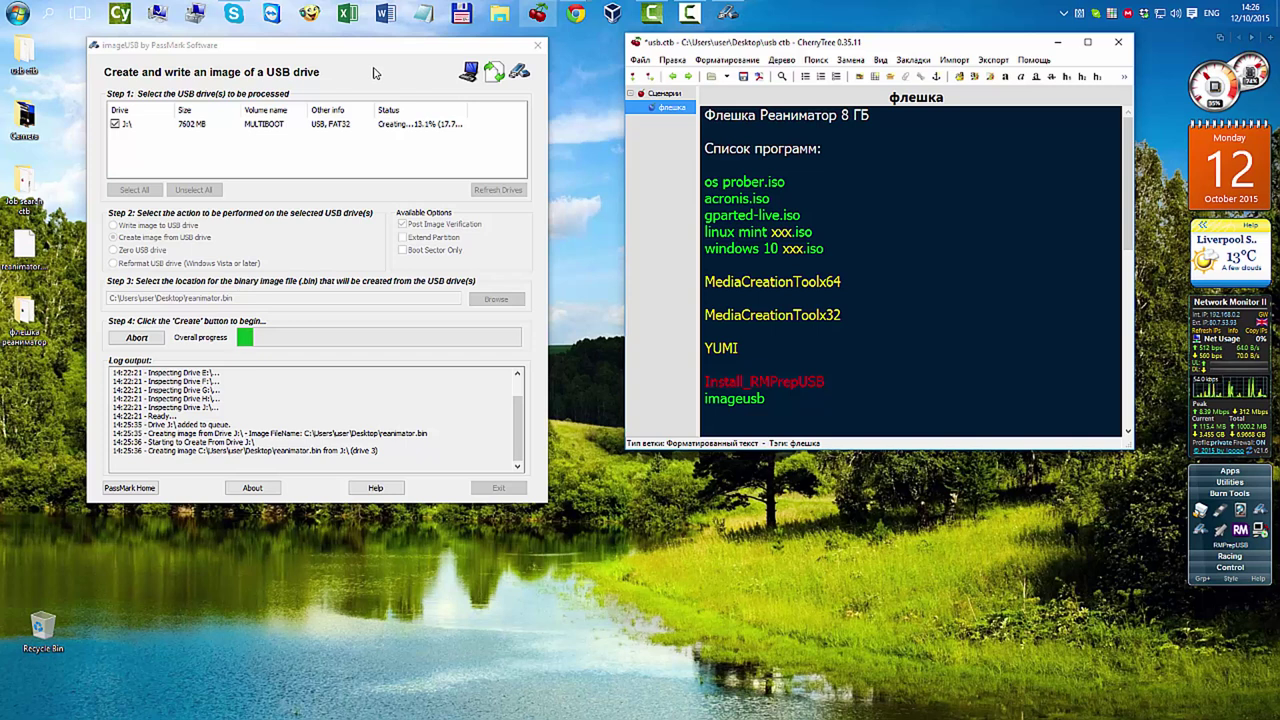
{"action": "left_click_drag", "start_coordinate": [376, 53], "coordinate": [358, 50]}
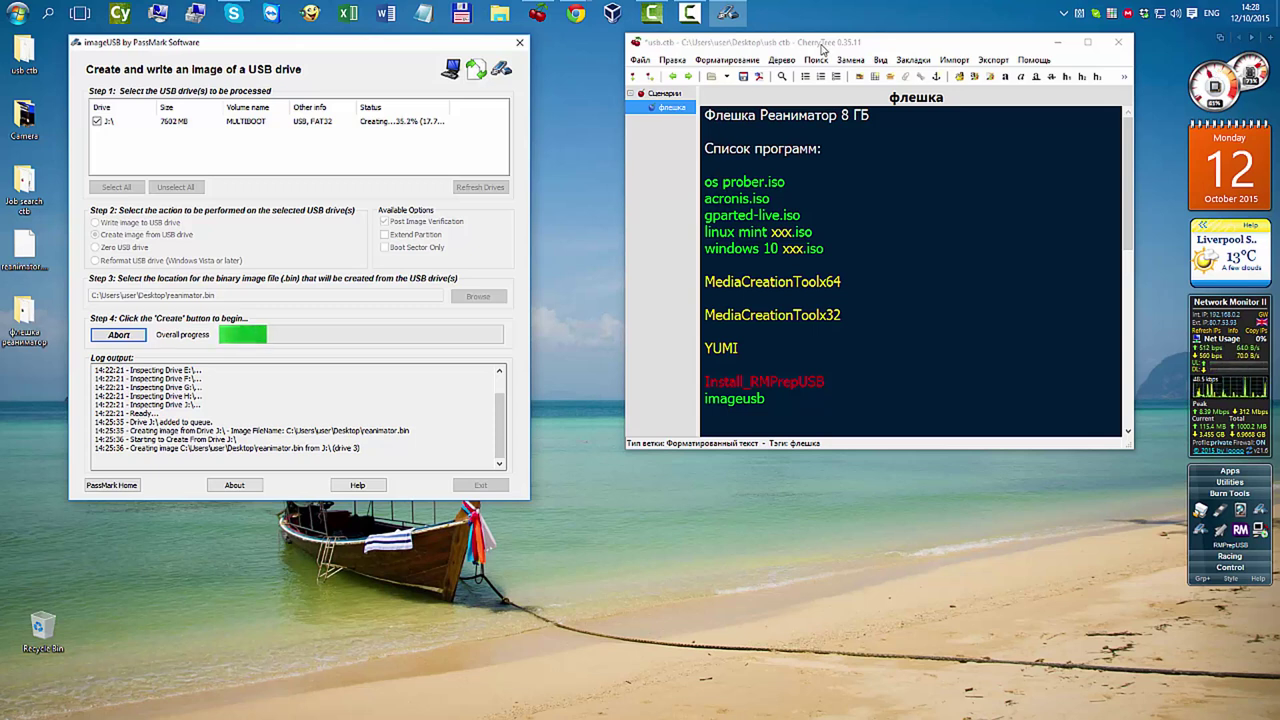
{"action": "left_click_drag", "start_coordinate": [822, 48], "coordinate": [866, 53]}
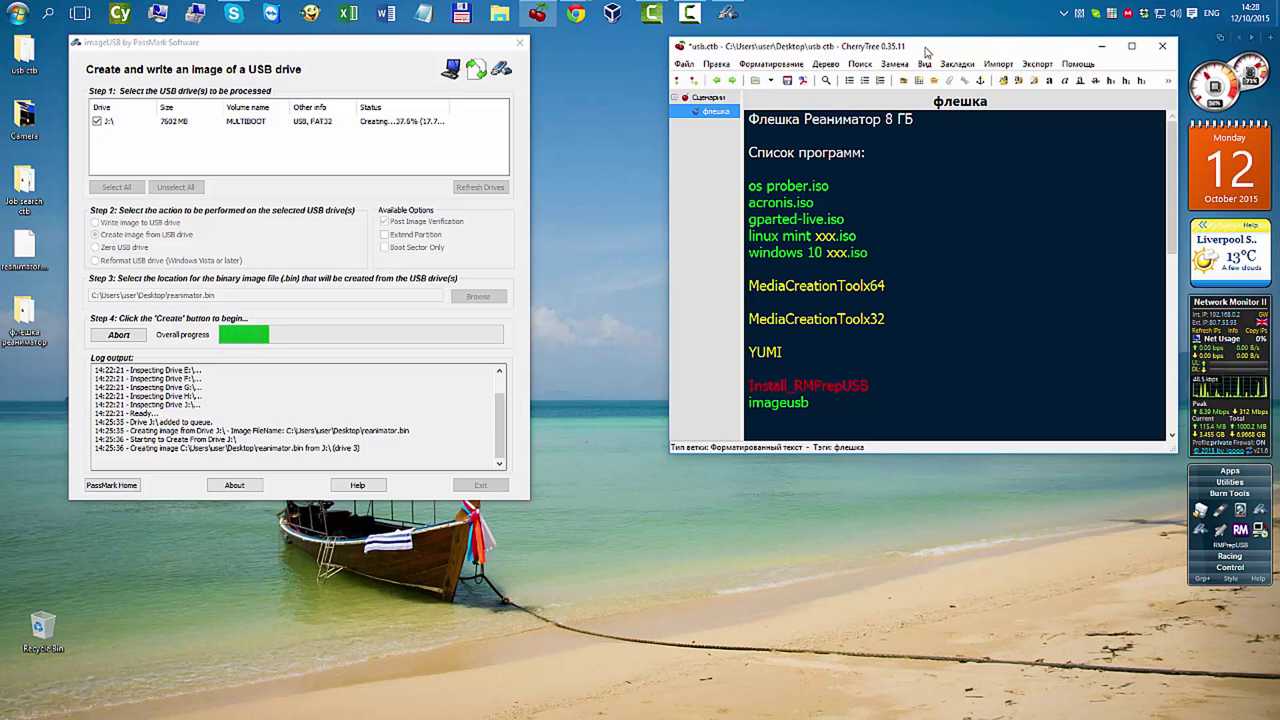
{"action": "left_click_drag", "start_coordinate": [926, 52], "coordinate": [925, 53]}
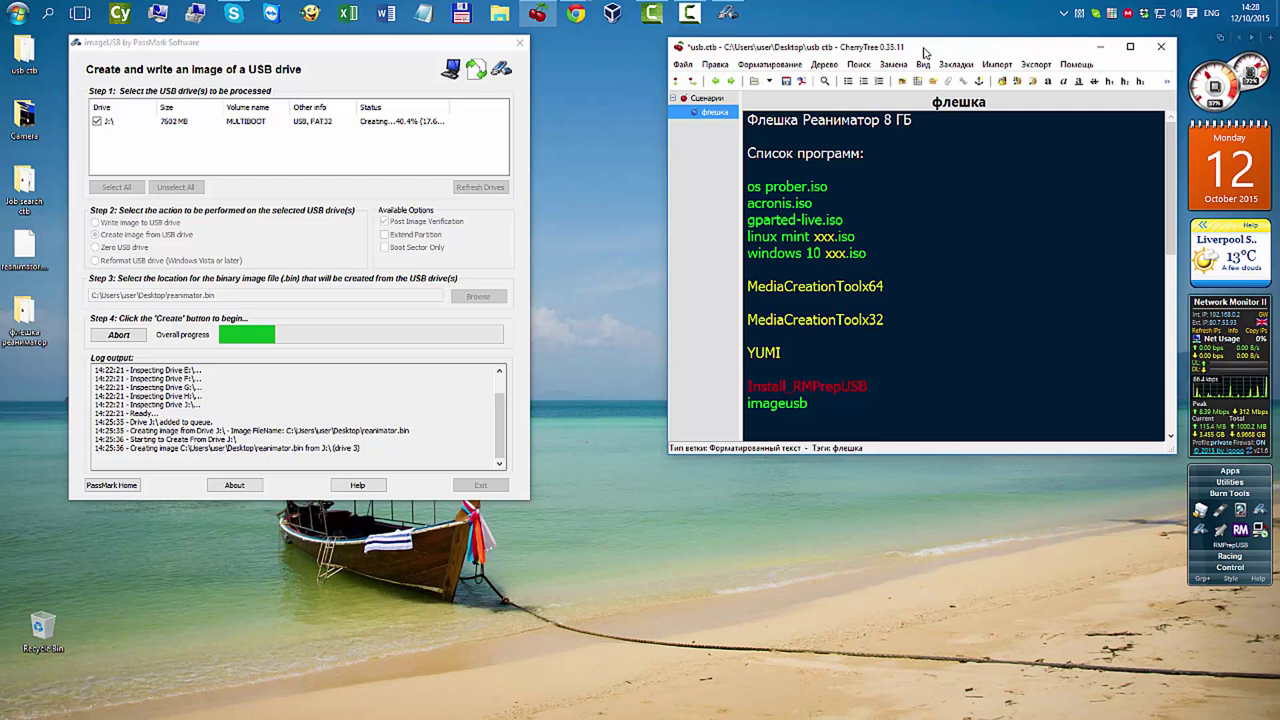
{"action": "left_click", "coordinate": [692, 14]}
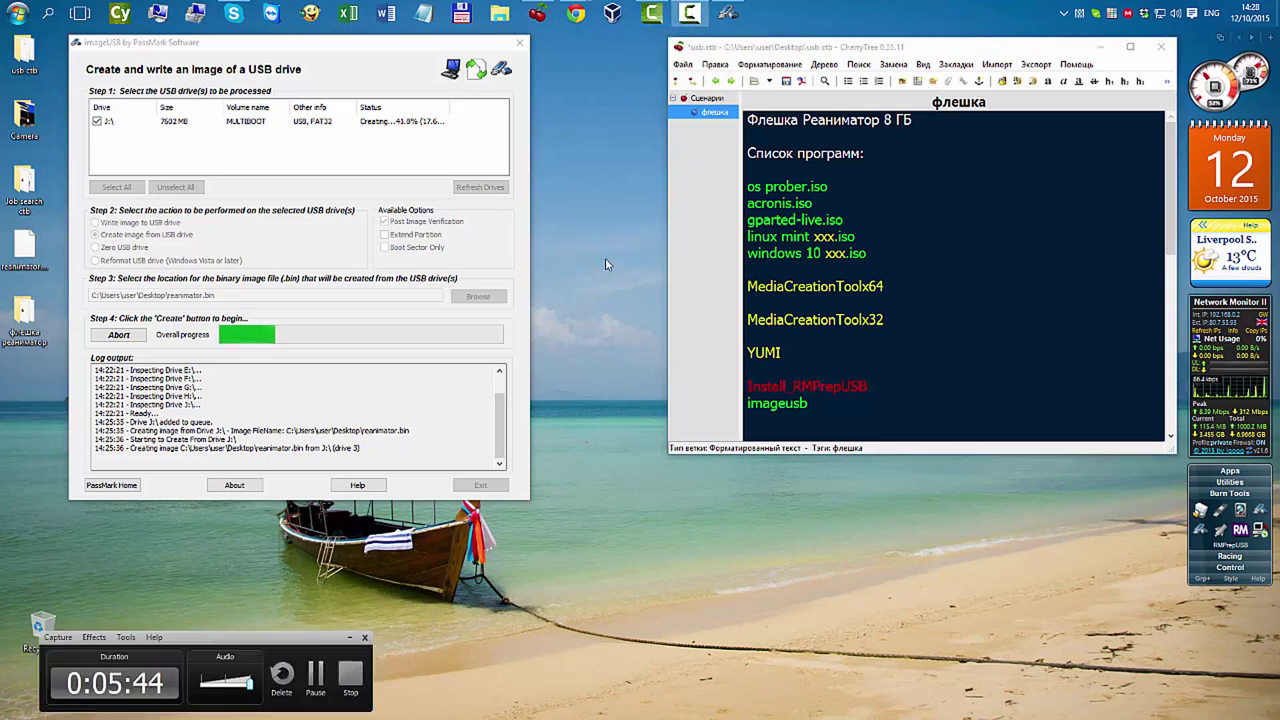
{"action": "left_click", "coordinate": [315, 680]}
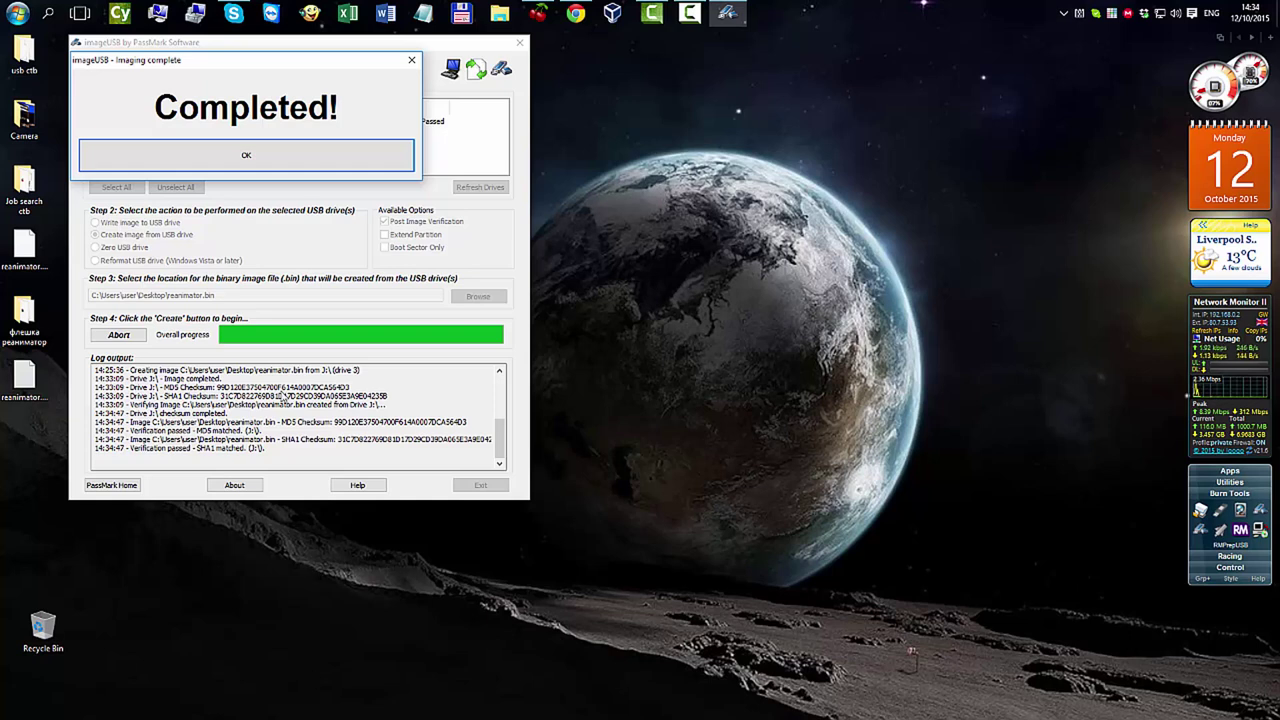
Step: Dismiss the imaging completion message and exit imageUSB
{"action": "left_click_drag", "start_coordinate": [316, 71], "coordinate": [386, 142]}
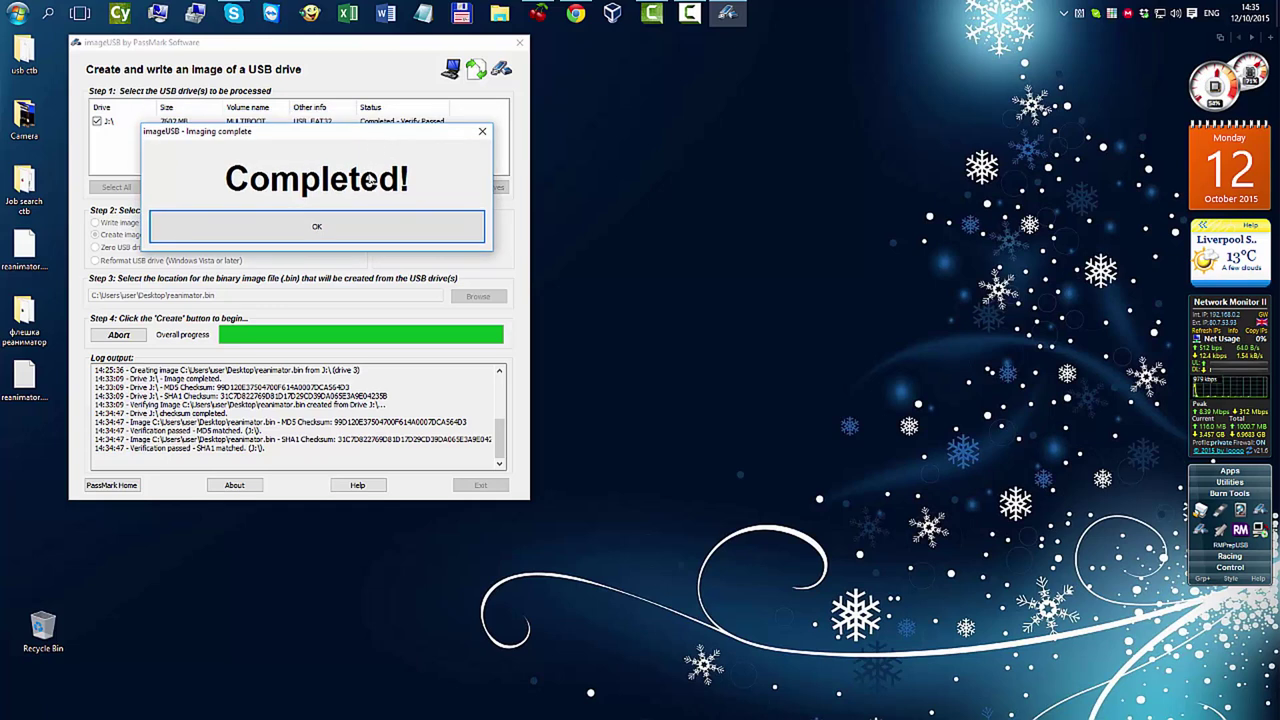
{"action": "left_click", "coordinate": [345, 229]}
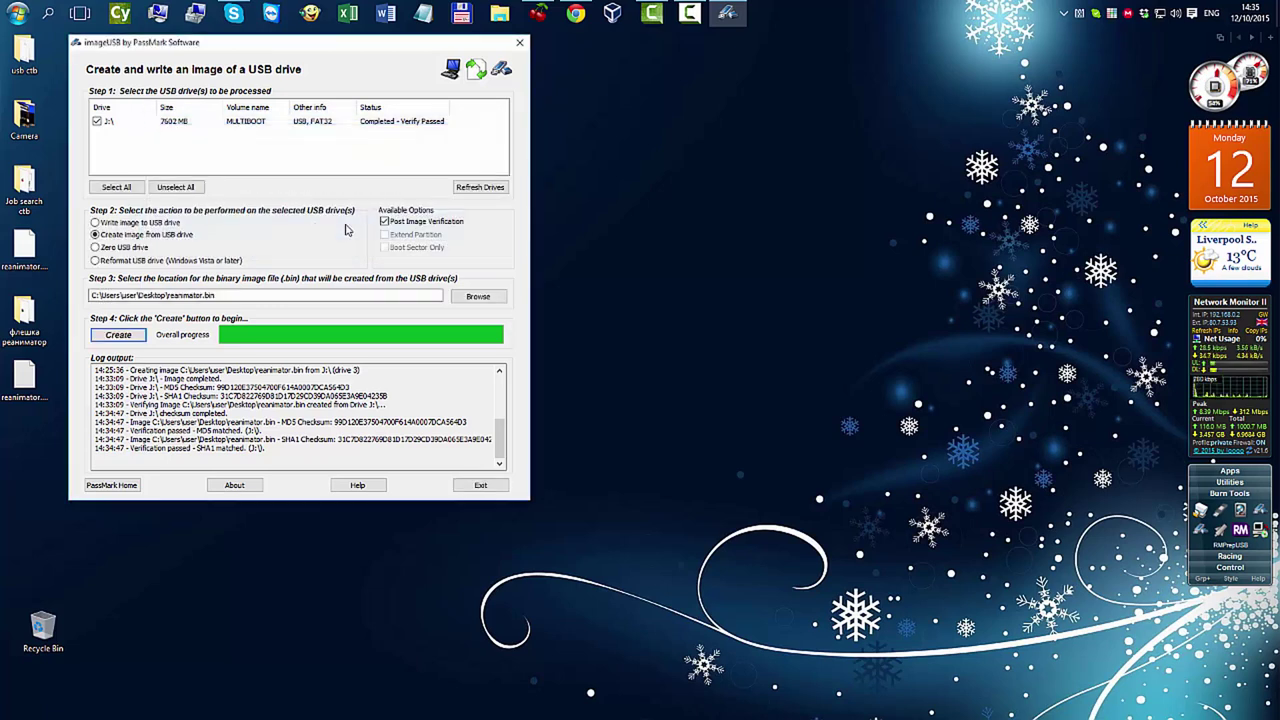
{"action": "left_click", "coordinate": [480, 486]}
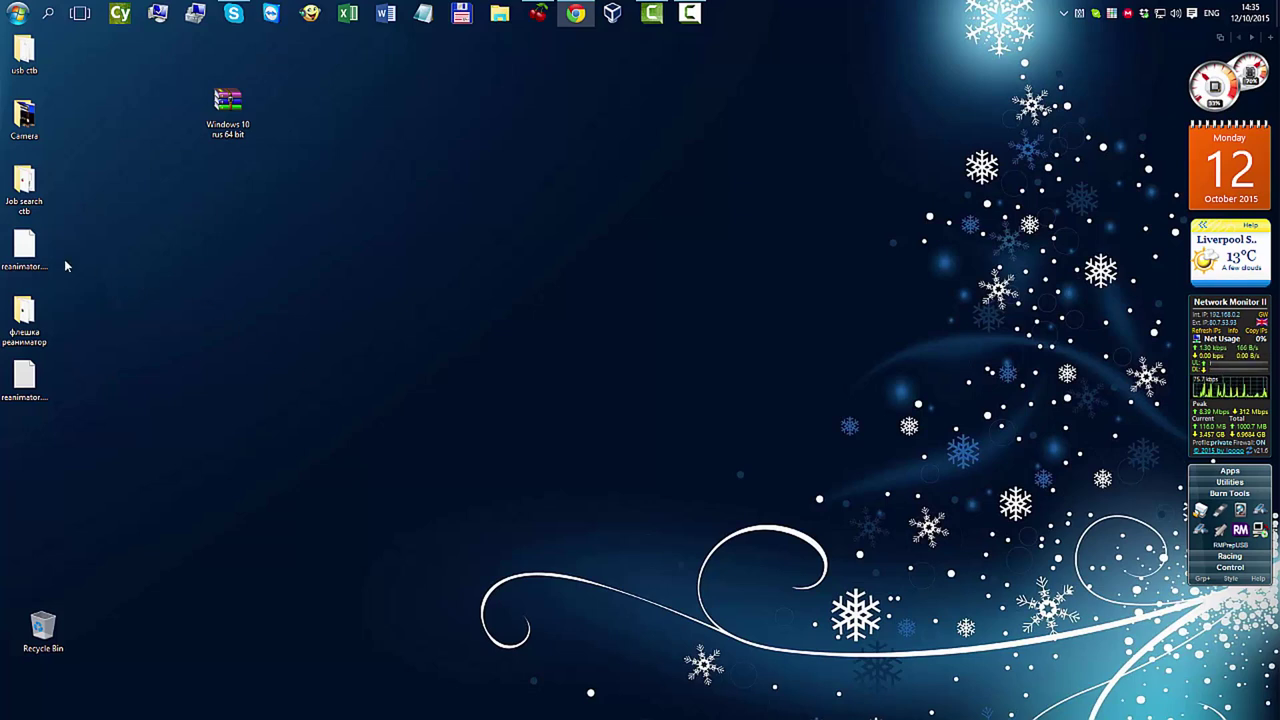
Step: Place the two reanimator files side by side on the desktop and create a folder named Reanimator BIN below them
{"action": "left_click_drag", "start_coordinate": [24, 246], "coordinate": [407, 198]}
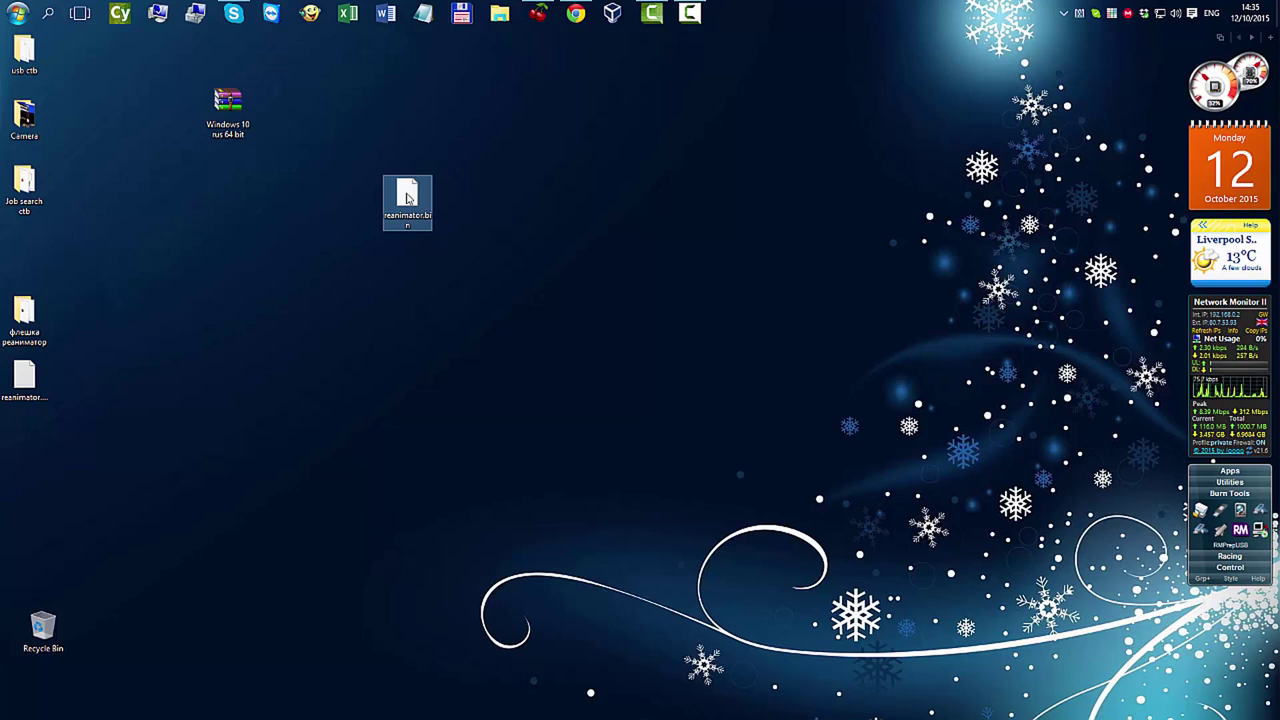
{"action": "left_click_drag", "start_coordinate": [26, 375], "coordinate": [501, 197]}
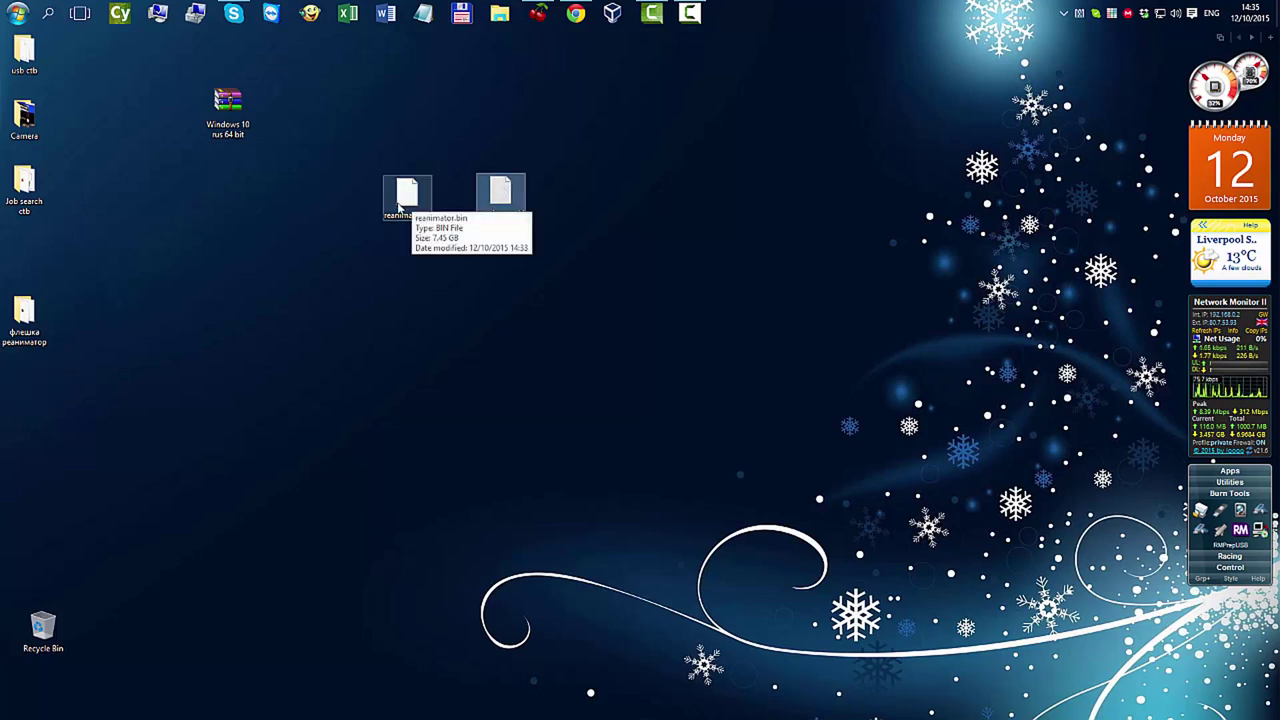
{"action": "right_click", "coordinate": [244, 271]}
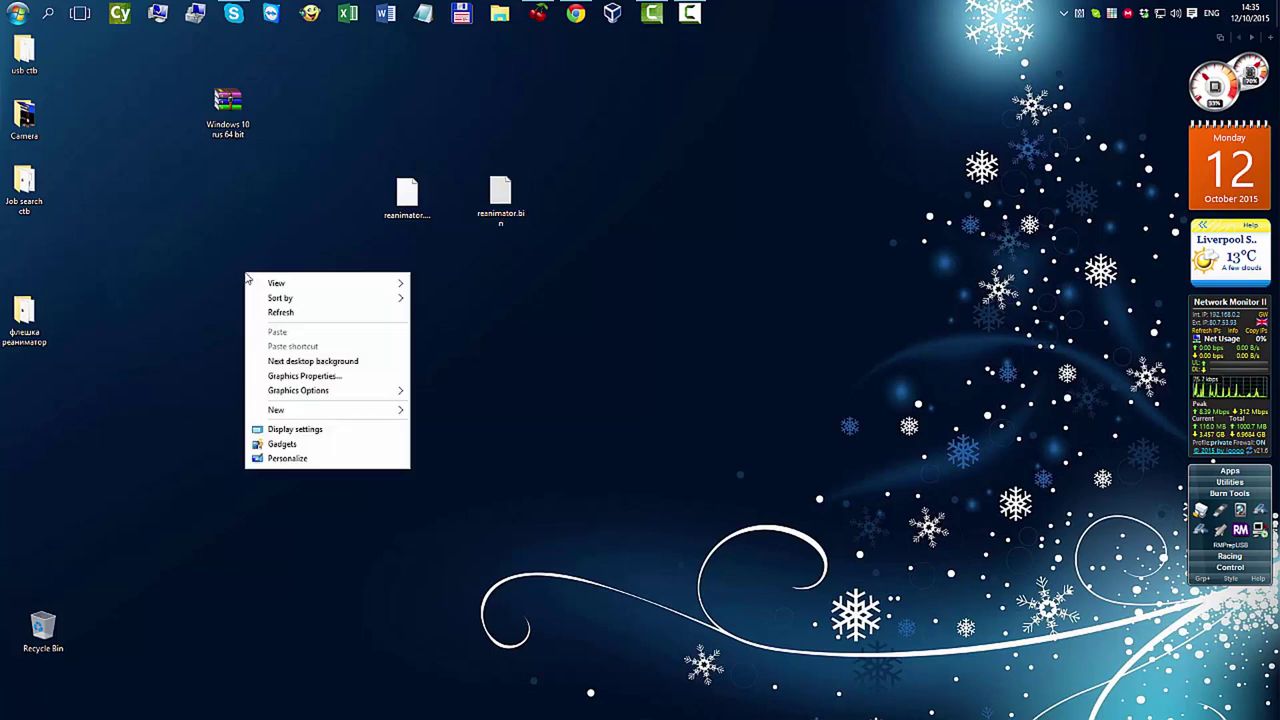
{"action": "mouse_move", "coordinate": [307, 413]}
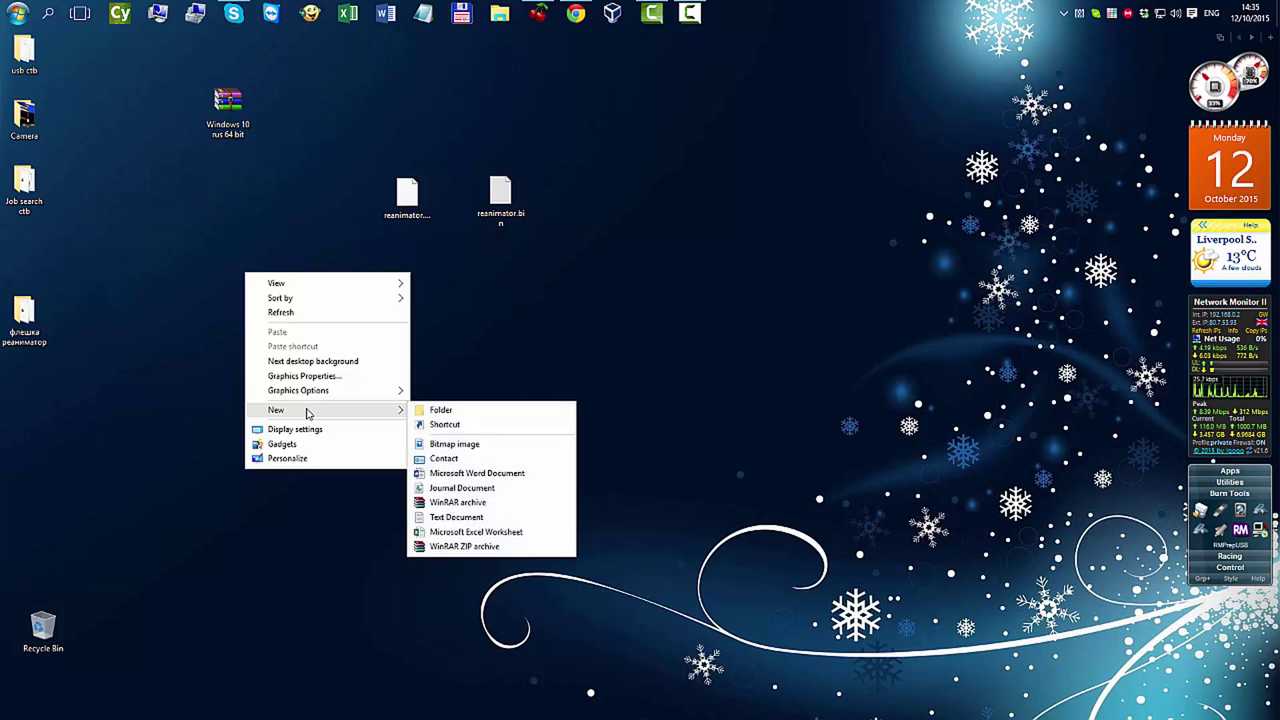
{"action": "left_click", "coordinate": [444, 408]}
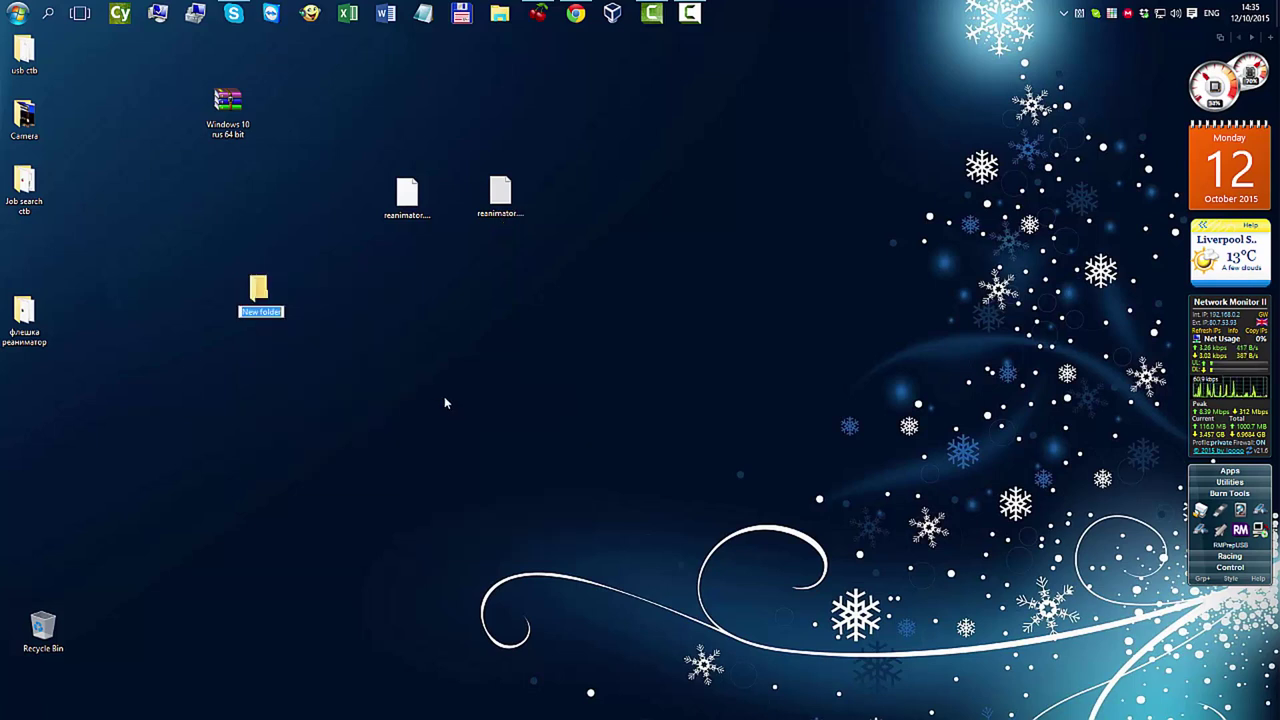
{"action": "type", "text": "R"}
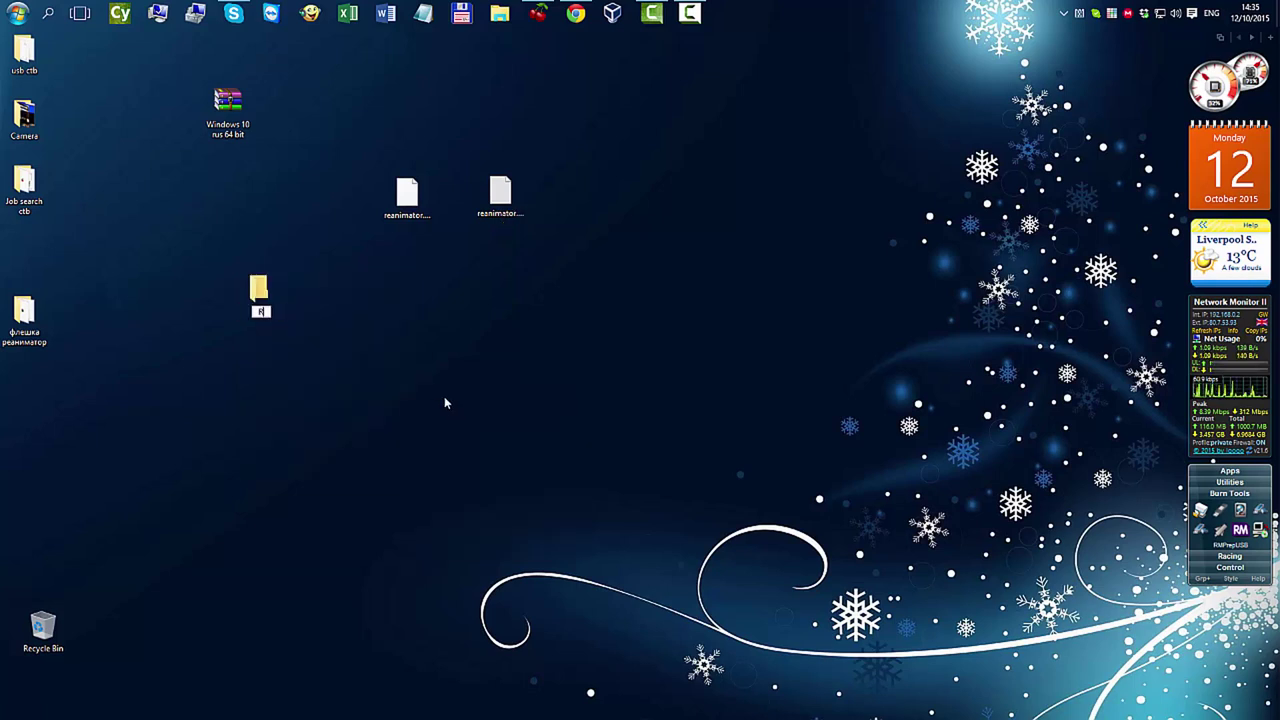
{"action": "type", "text": "eanimator"}
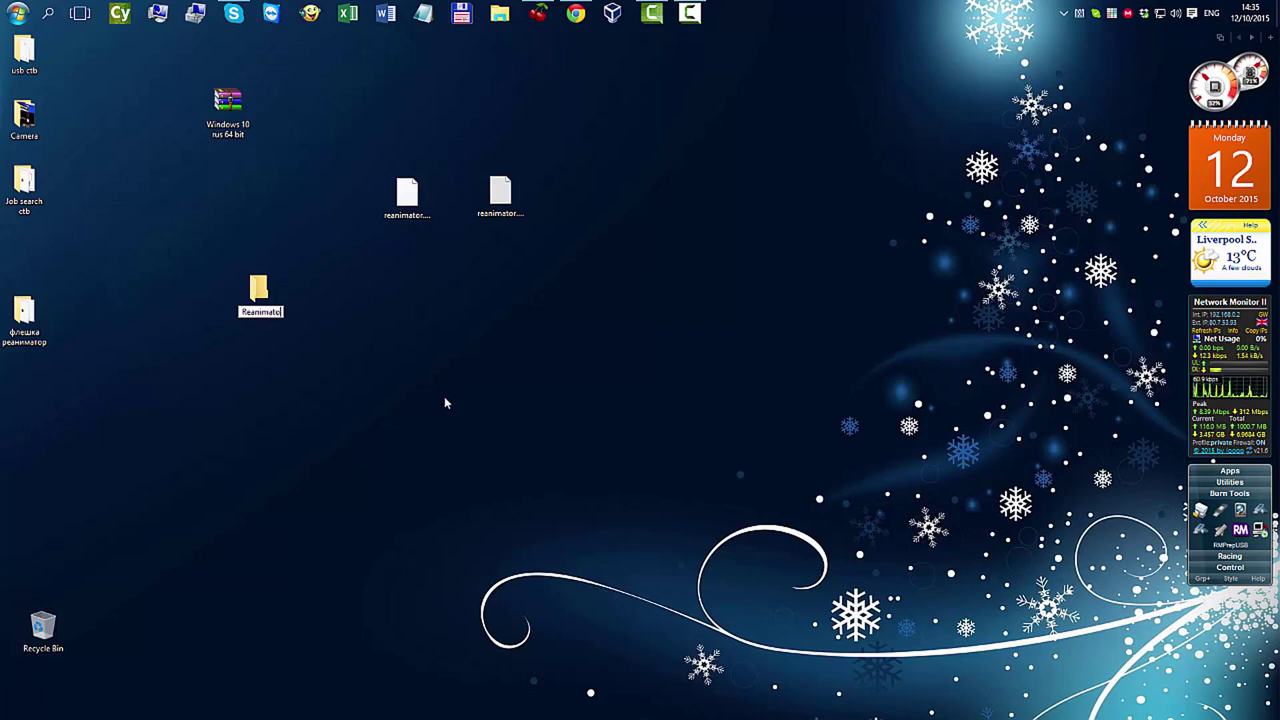
{"action": "type", "text": " BIN"}
{"action": "key", "text": "Return"}
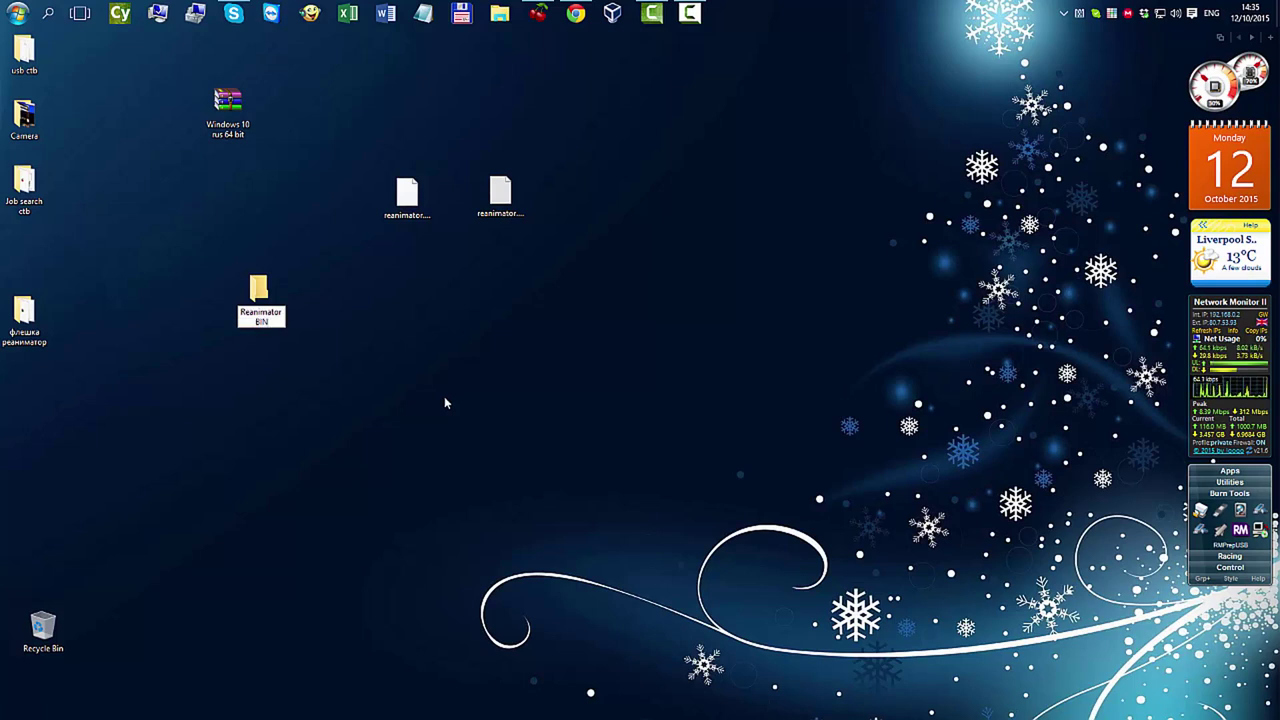
Step: Move both reanimator files into the Reanimator BIN folder, shift the folder to clear desktop space and open it
{"action": "left_click_drag", "start_coordinate": [406, 196], "coordinate": [264, 300]}
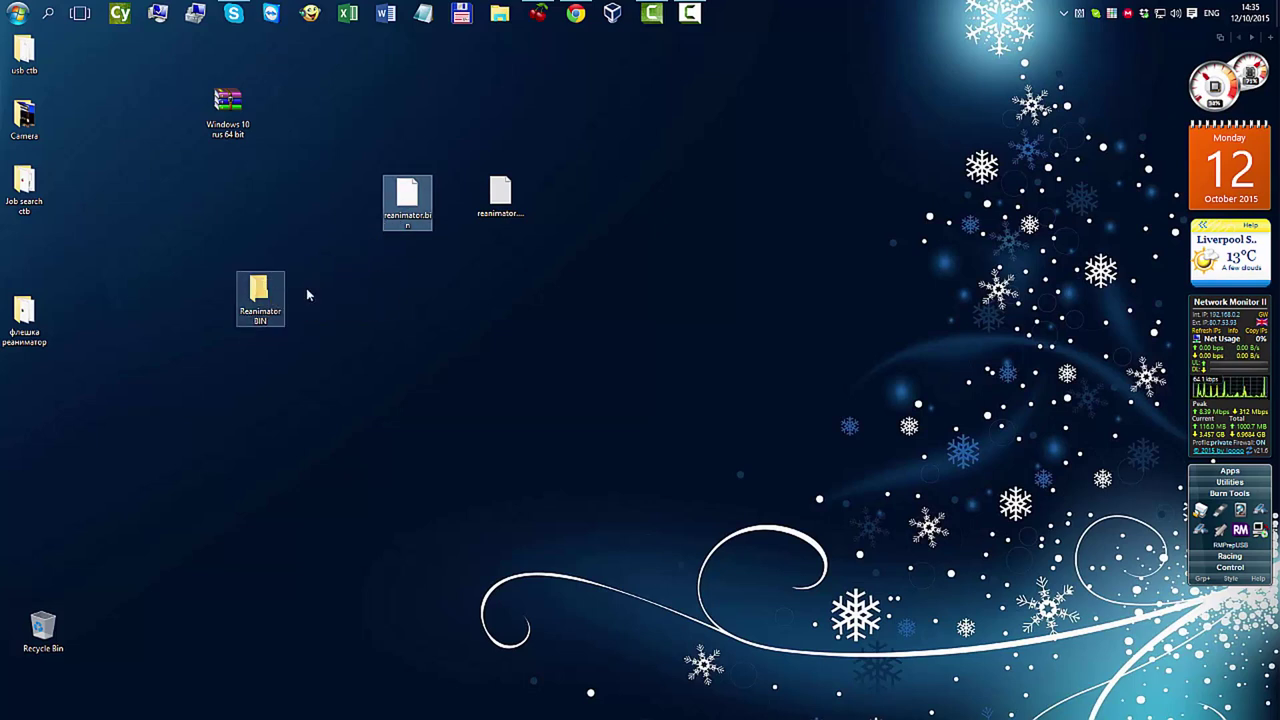
{"action": "left_click_drag", "start_coordinate": [500, 195], "coordinate": [910, 207]}
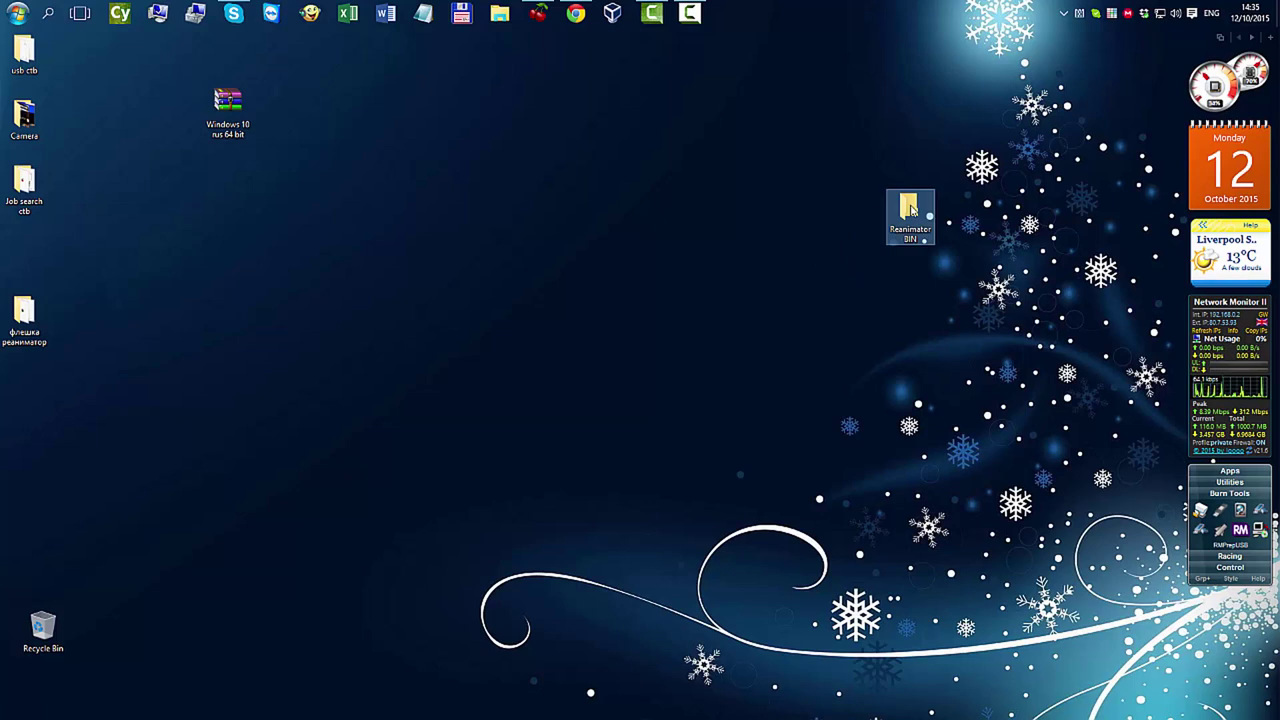
{"action": "double_click", "coordinate": [910, 207]}
{"action": "left_click_drag", "start_coordinate": [554, 43], "coordinate": [1004, 91]}
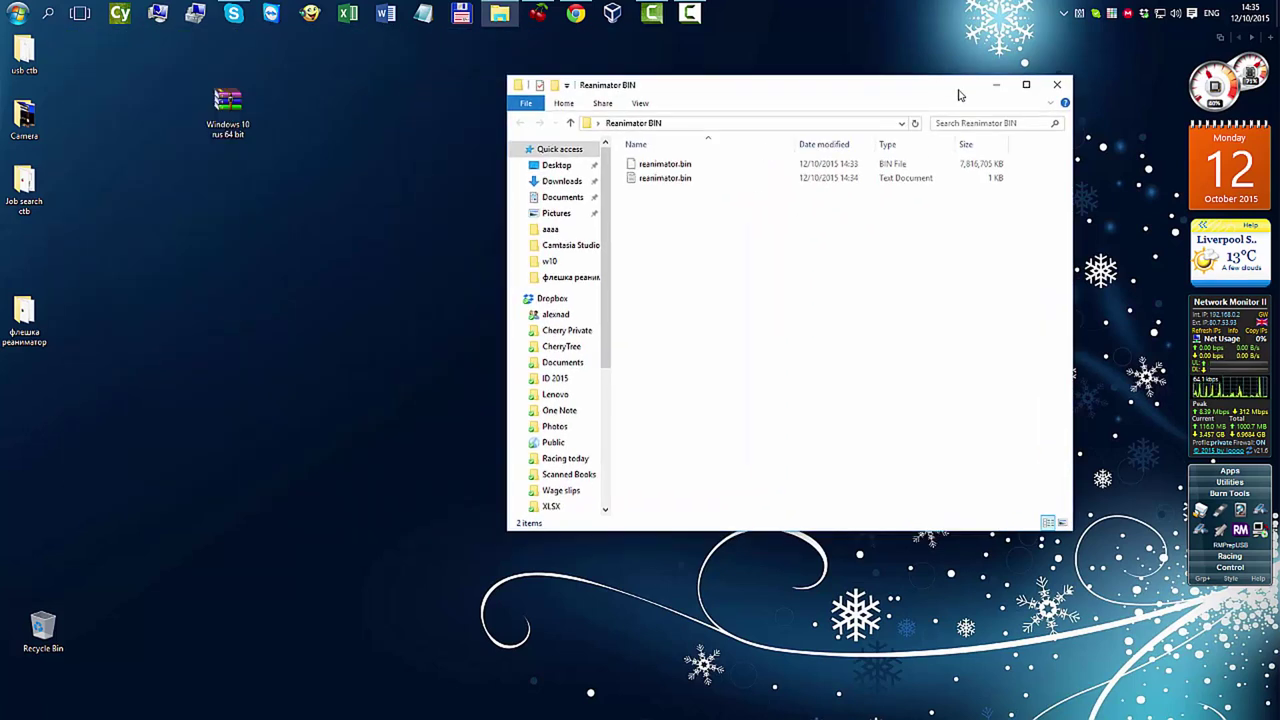
Step: Move the imageUSB application from the imageusb subfolder of флешка реаниматор into Reanimator BIN and close the source folder
{"action": "double_click", "coordinate": [30, 328]}
{"action": "left_click_drag", "start_coordinate": [925, 112], "coordinate": [409, 197]}
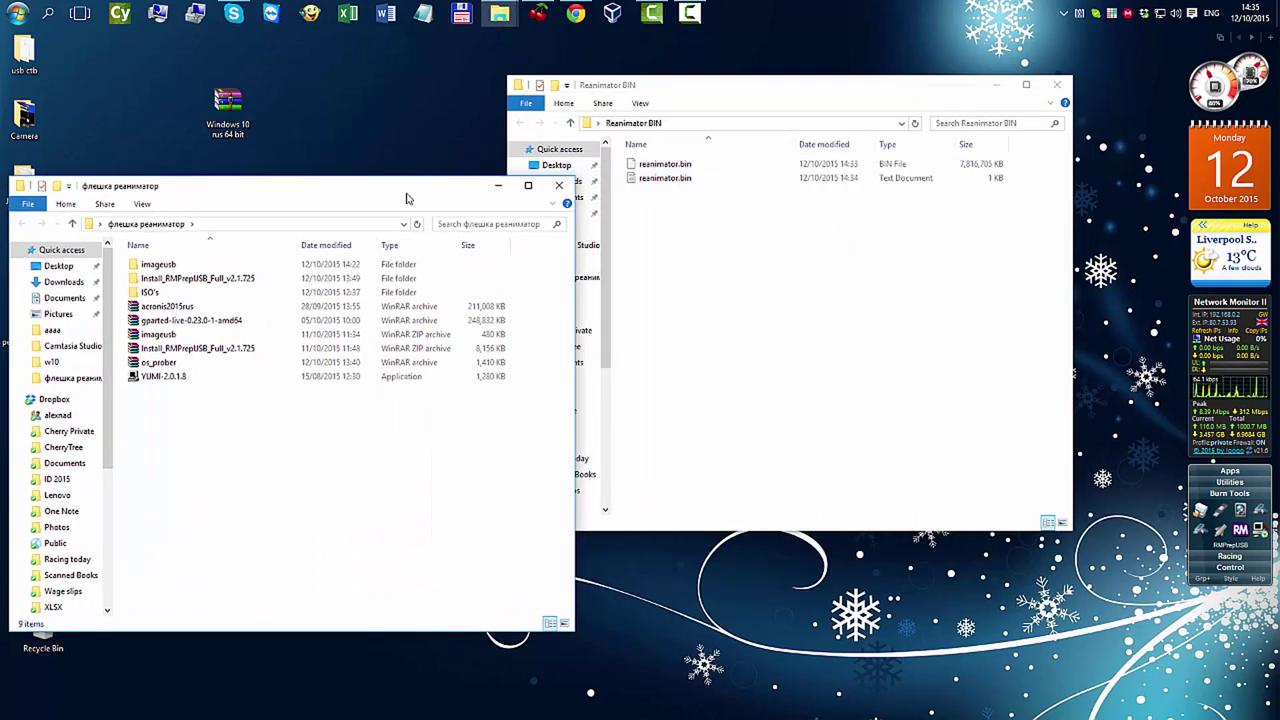
{"action": "double_click", "coordinate": [158, 265]}
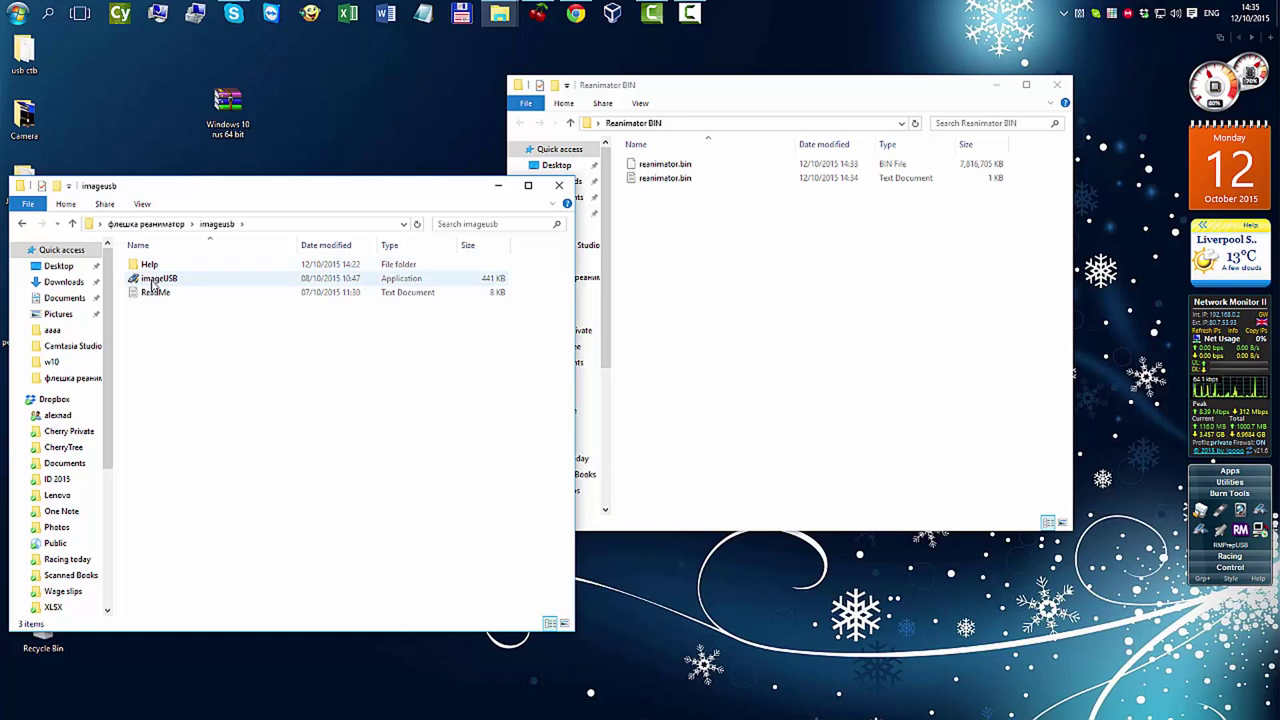
{"action": "left_click_drag", "start_coordinate": [140, 283], "coordinate": [733, 271]}
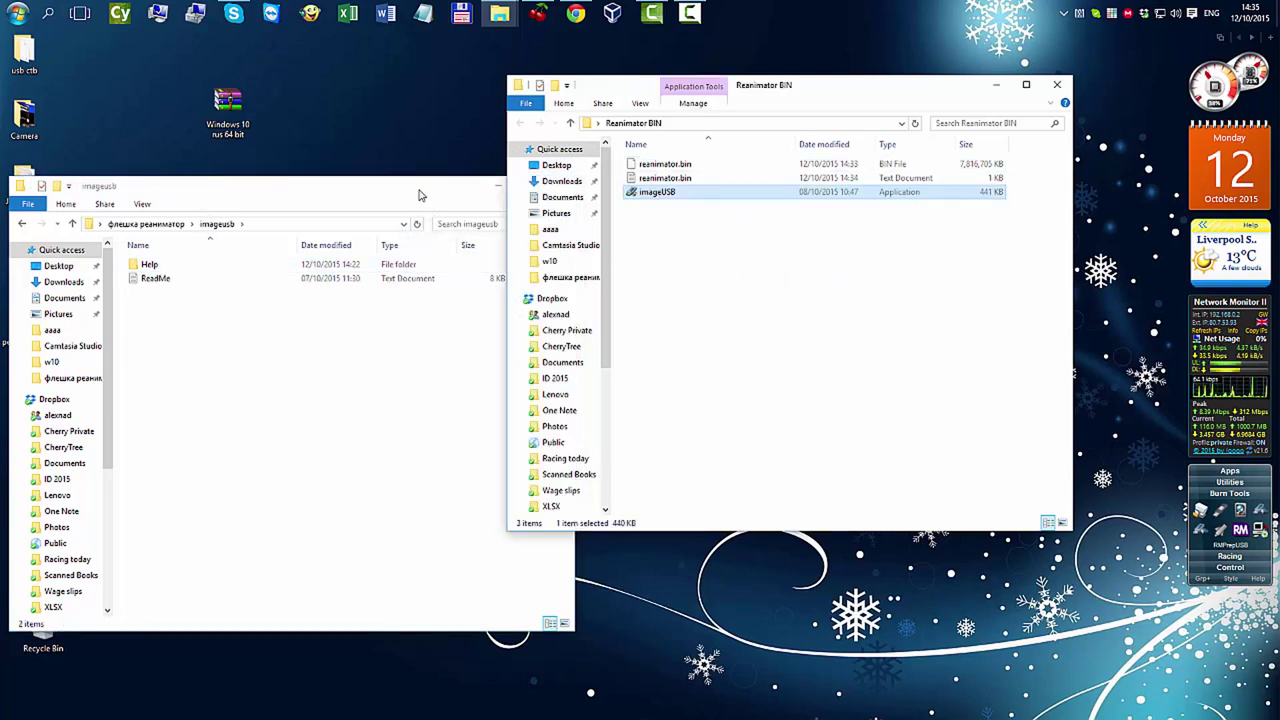
{"action": "left_click", "coordinate": [424, 196]}
{"action": "left_click", "coordinate": [560, 186]}
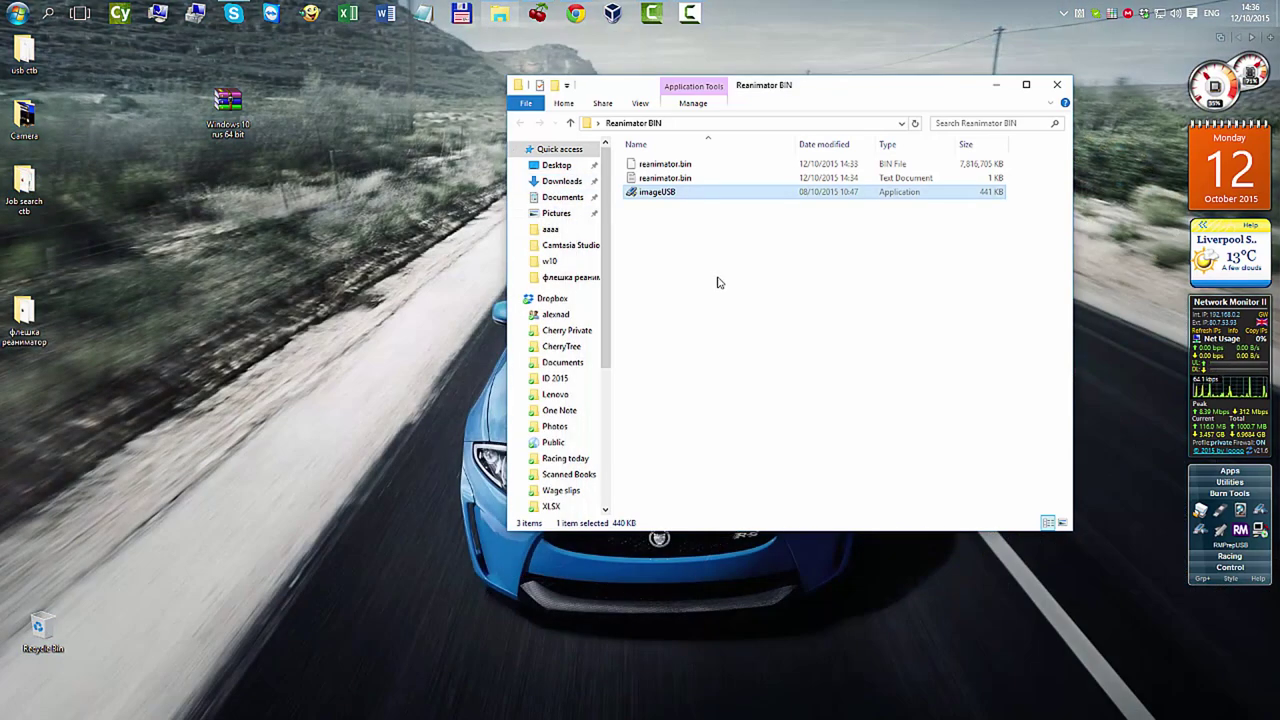
Step: Compare the source and destination MD5 and SHA1 checksums in the reanimator.bin text document and close it
{"action": "double_click", "coordinate": [634, 182]}
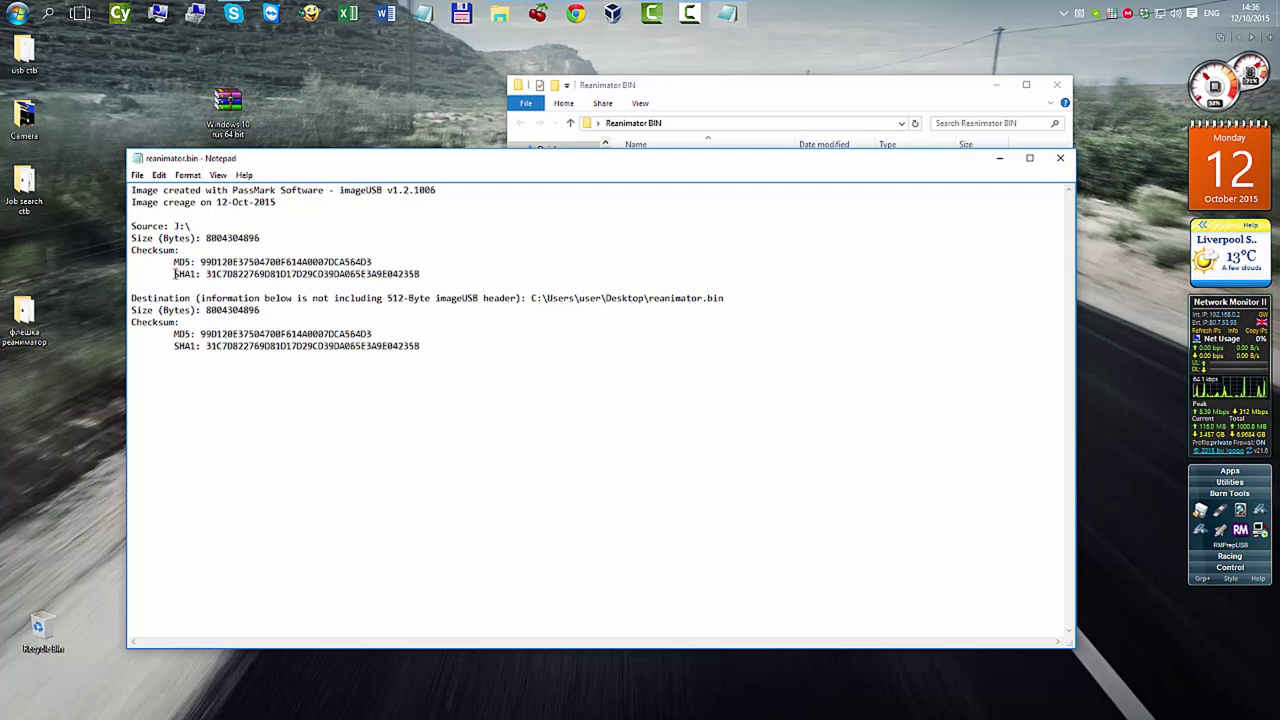
{"action": "left_click_drag", "start_coordinate": [174, 262], "coordinate": [322, 283]}
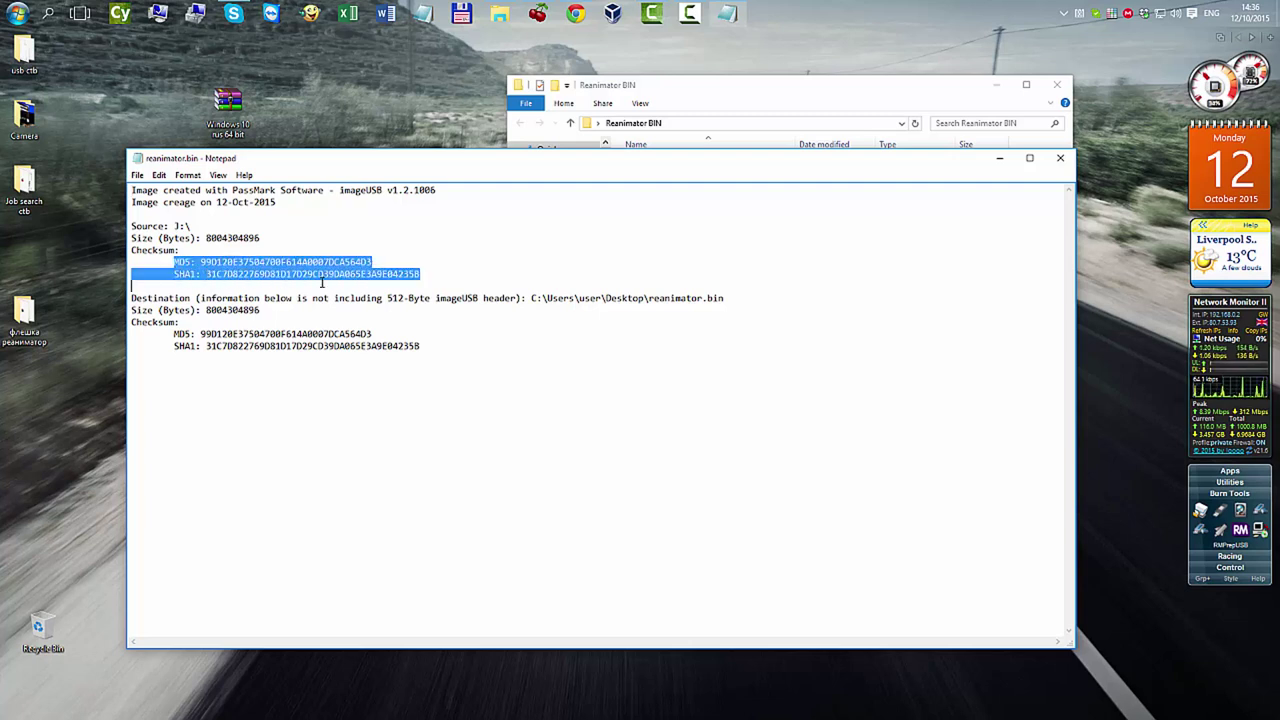
{"action": "left_click", "coordinate": [408, 238]}
{"action": "left_click_drag", "start_coordinate": [174, 262], "coordinate": [425, 273]}
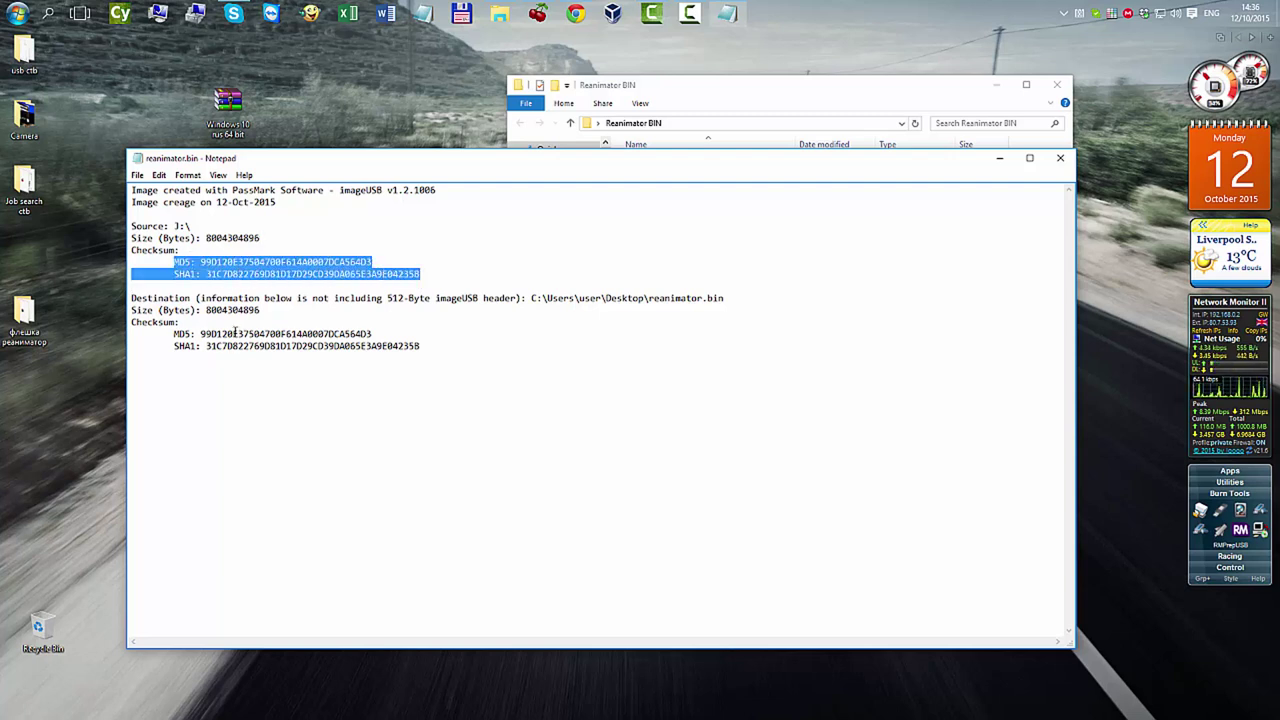
{"action": "left_click", "coordinate": [174, 334]}
{"action": "left_click_drag", "start_coordinate": [176, 337], "coordinate": [428, 343]}
{"action": "left_click", "coordinate": [377, 372]}
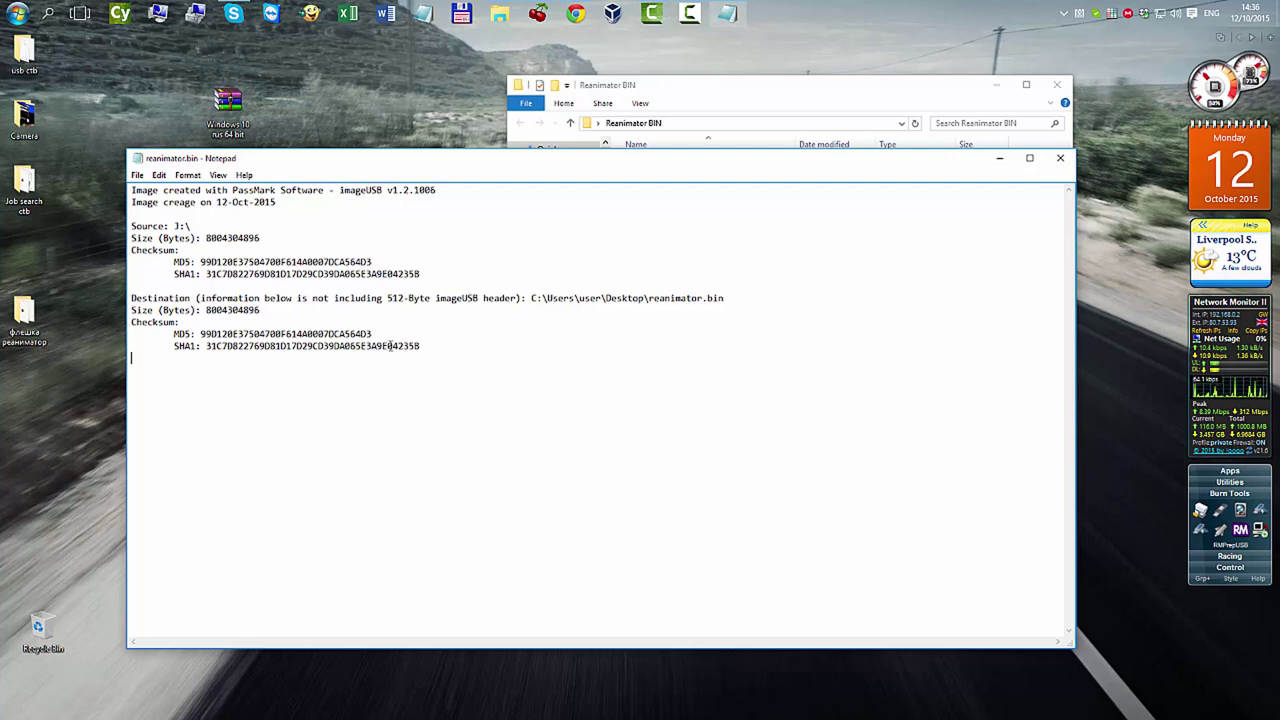
{"action": "left_click", "coordinate": [1061, 160]}
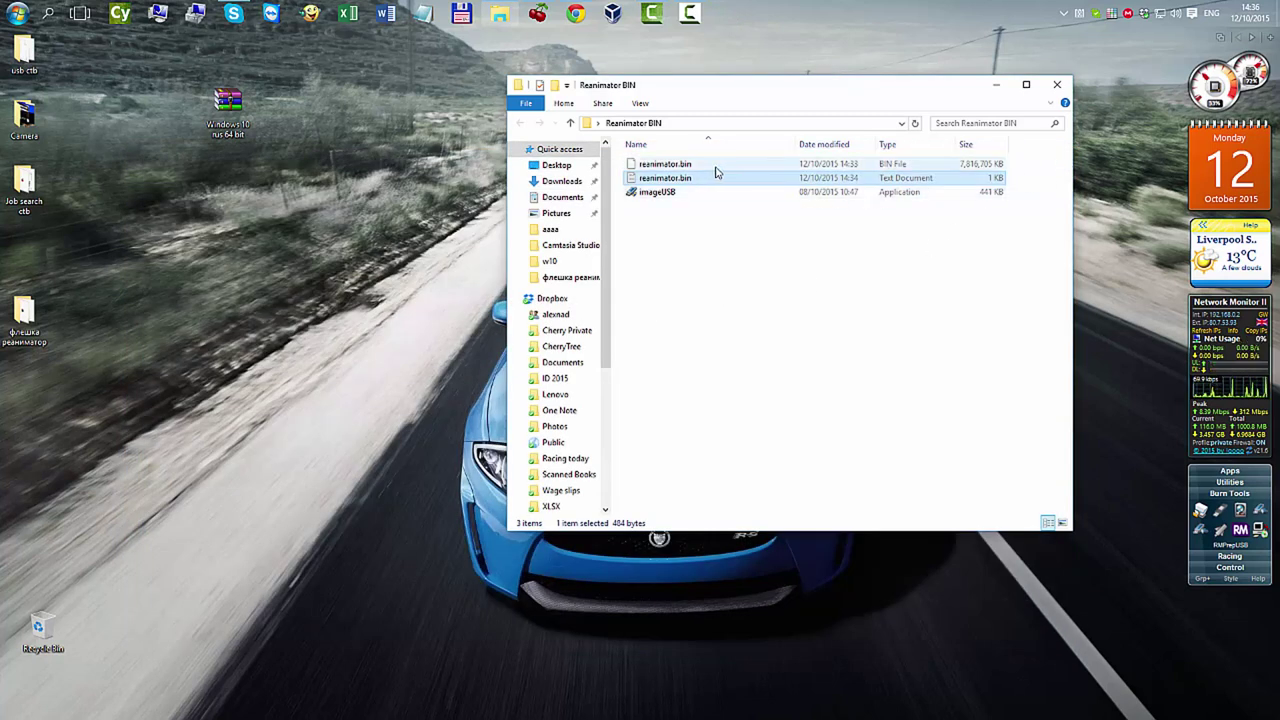
Step: Close the Reanimator BIN folder and arrange it and the Windows 10 archive in a column beside the existing desktop icons
{"action": "left_click", "coordinate": [681, 166]}
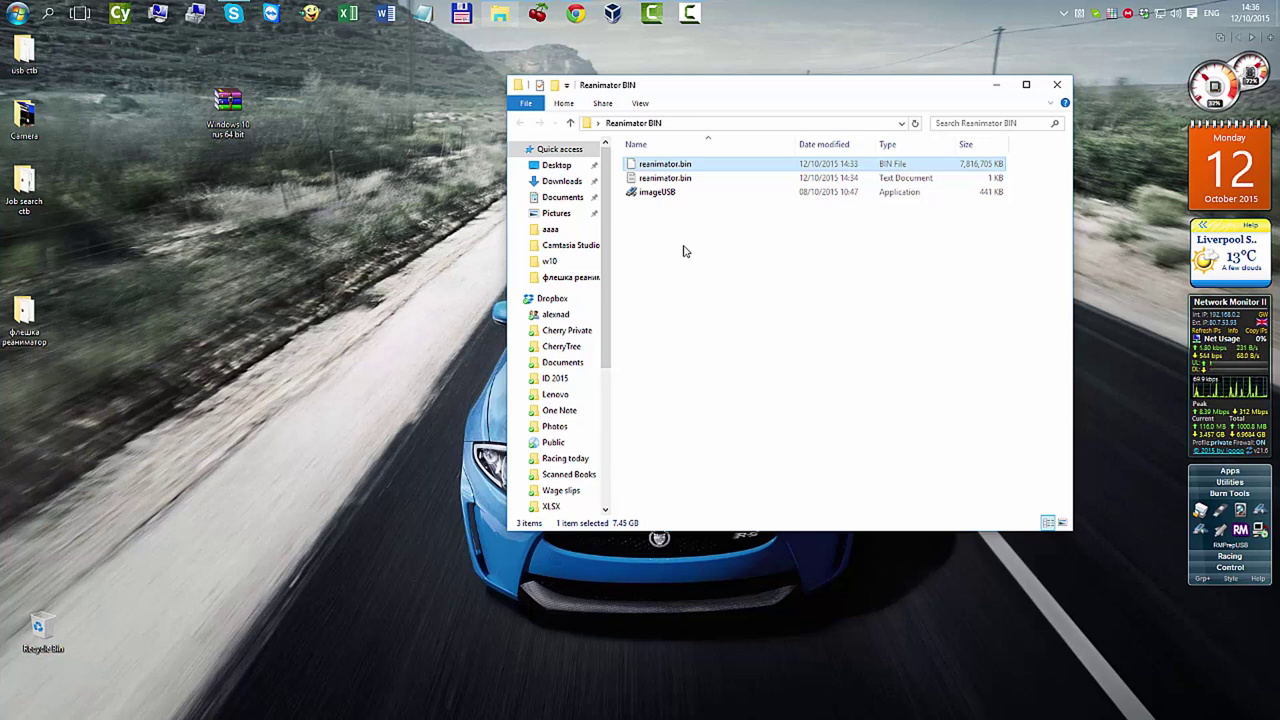
{"action": "left_click_drag", "start_coordinate": [772, 91], "coordinate": [355, 83]}
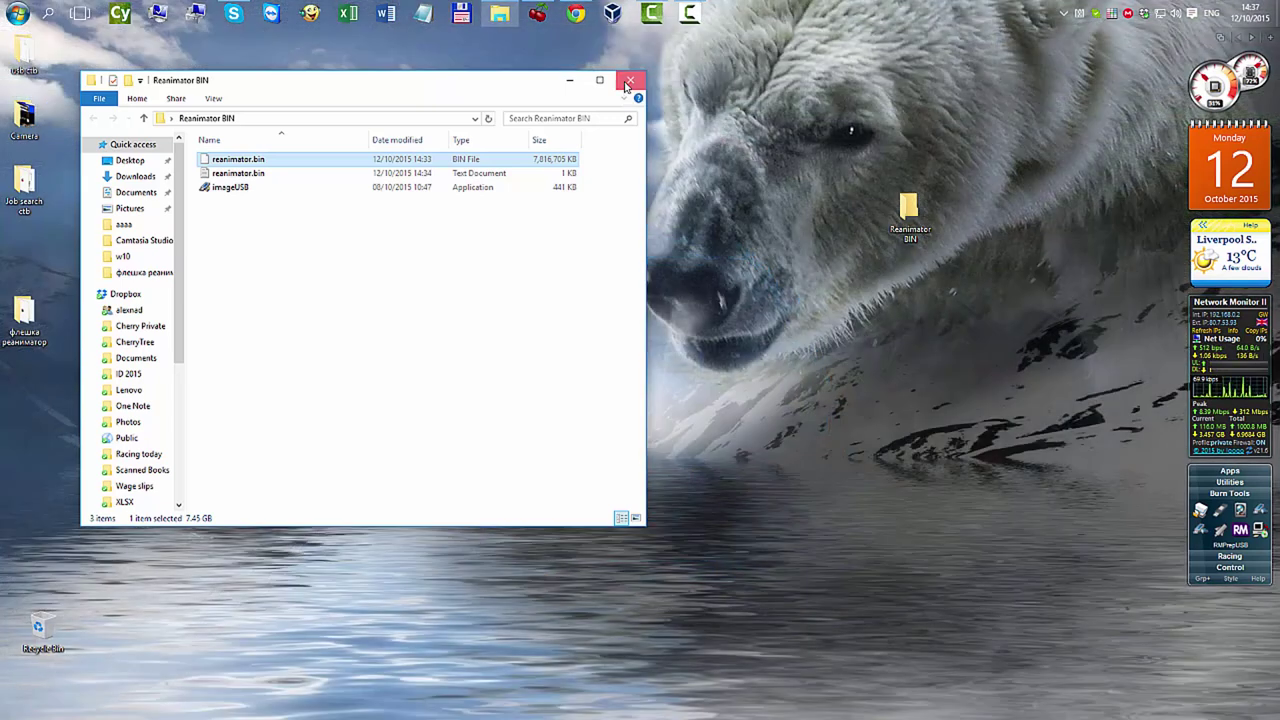
{"action": "left_click", "coordinate": [628, 80]}
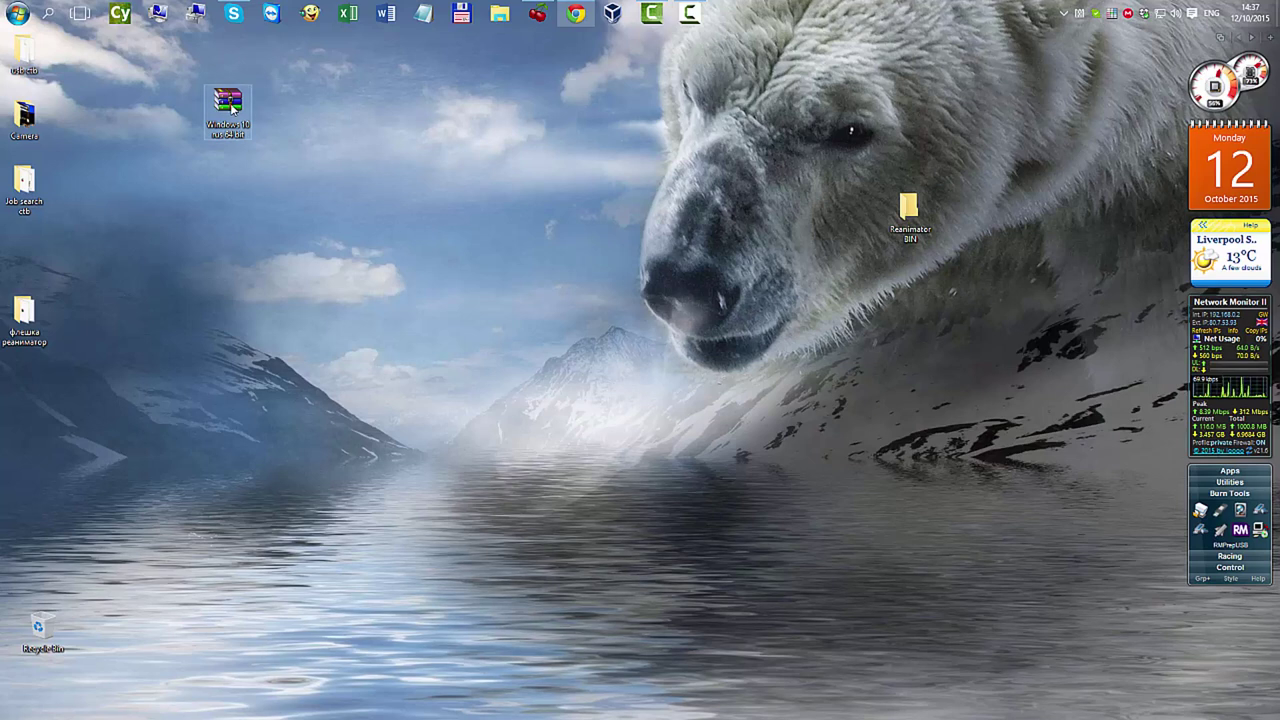
{"action": "left_click_drag", "start_coordinate": [230, 103], "coordinate": [131, 80]}
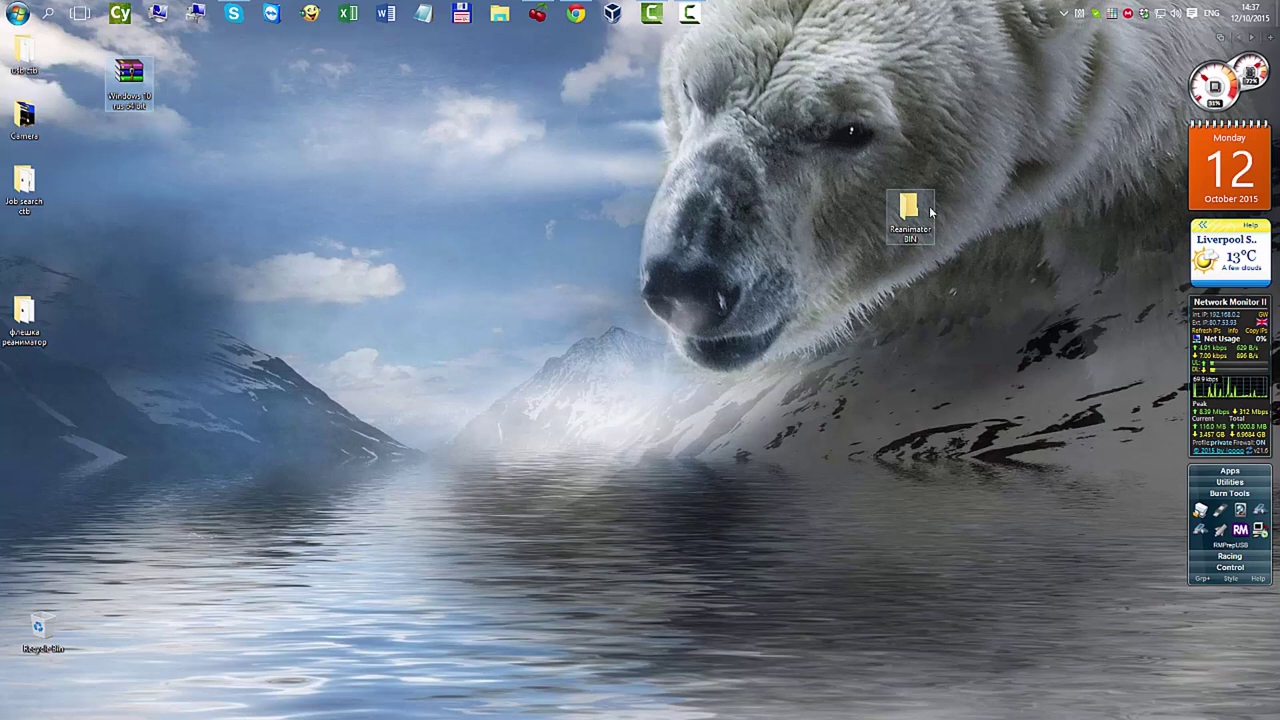
{"action": "left_click_drag", "start_coordinate": [910, 208], "coordinate": [106, 187]}
{"action": "left_click_drag", "start_coordinate": [131, 77], "coordinate": [108, 79]}
{"action": "left_click", "coordinate": [108, 312]}
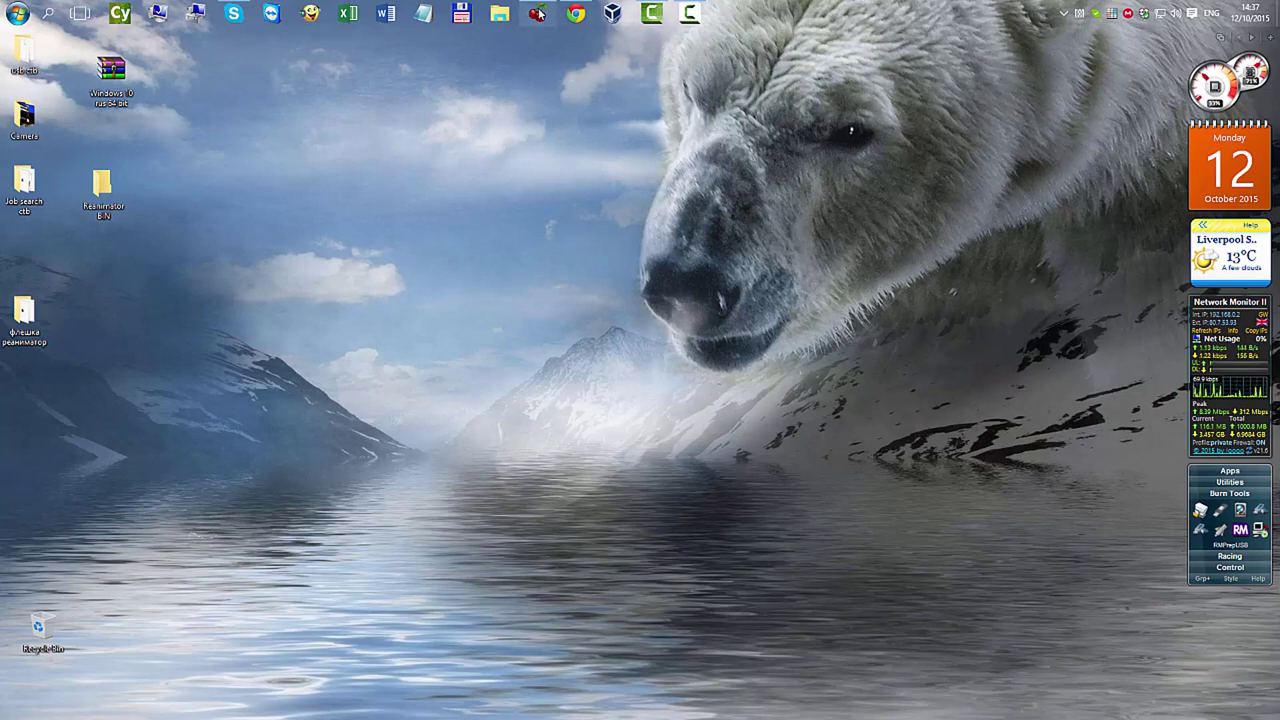
{"action": "left_click", "coordinate": [576, 13]}
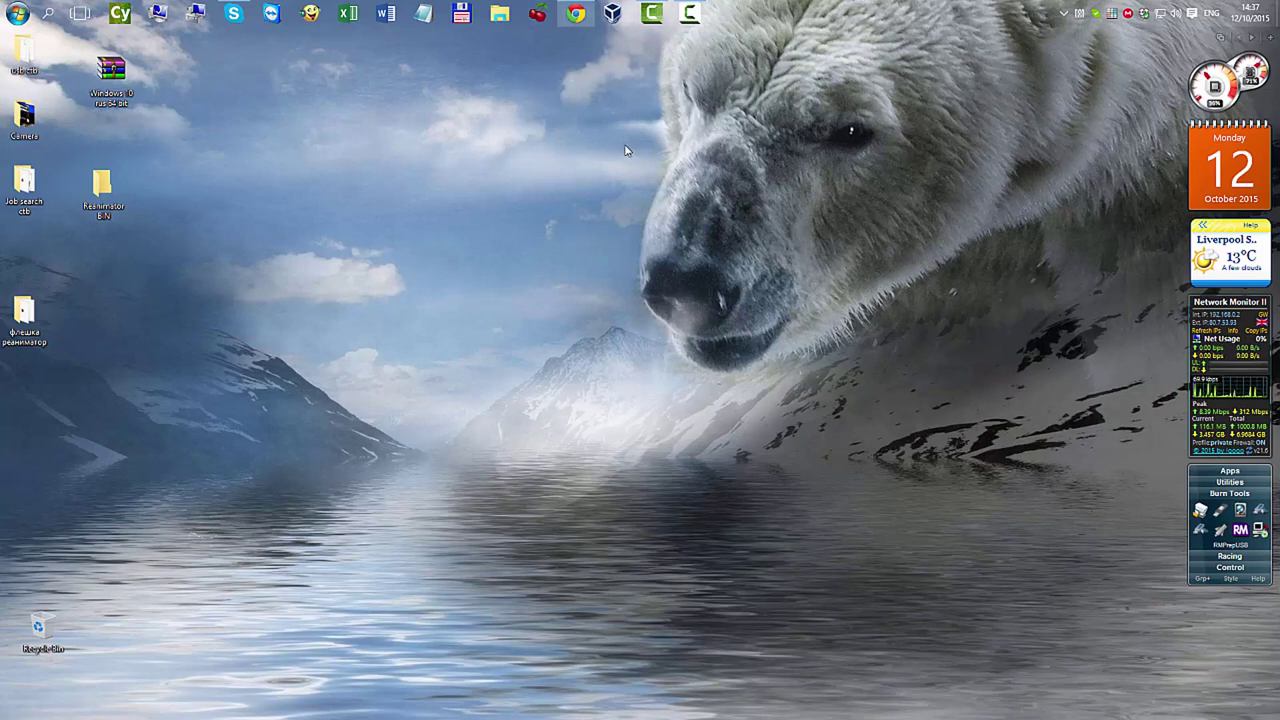
{"action": "mouse_move", "coordinate": [692, 18]}
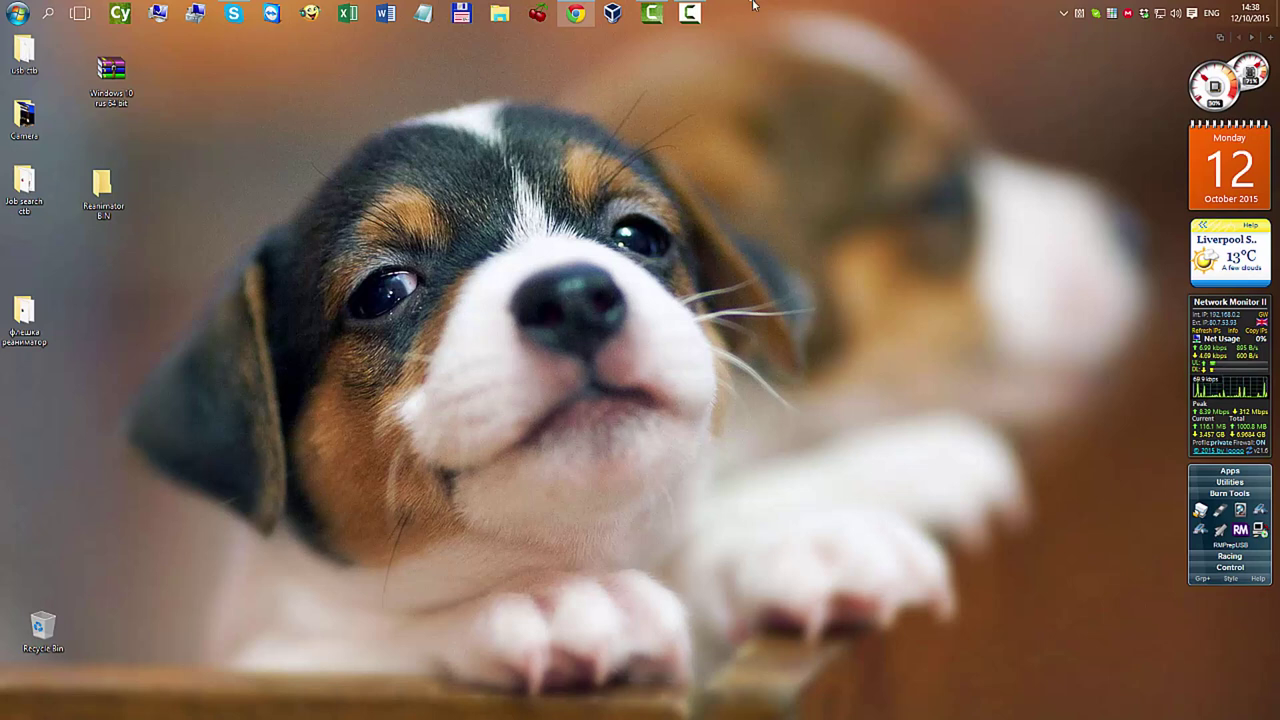
{"action": "left_click", "coordinate": [699, 16]}
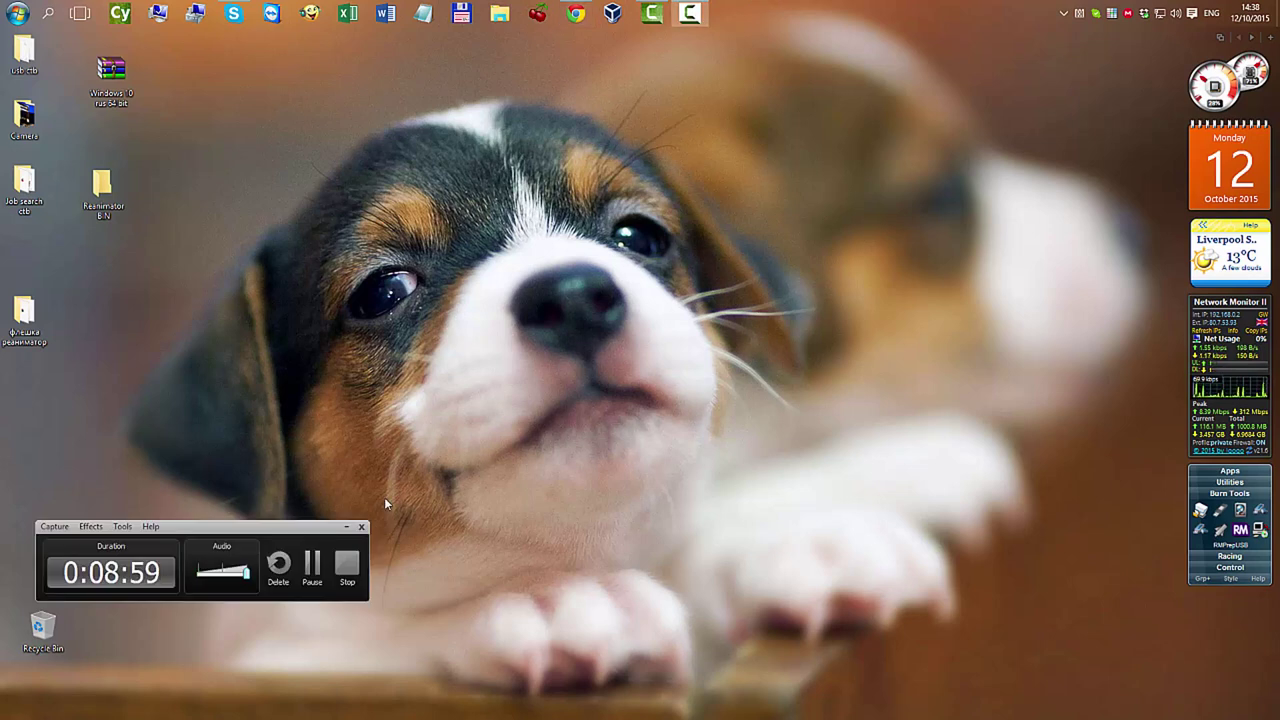